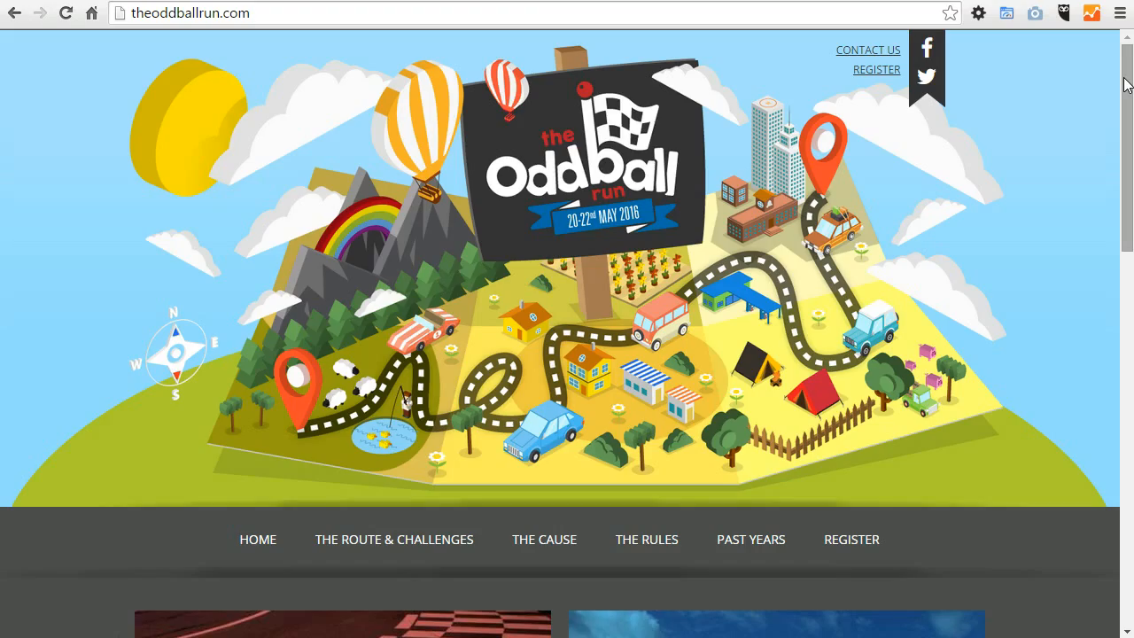
Step: Look over the site's home page, from the header map through the tiles to the footer links
scroll(931, 348, down, 10)
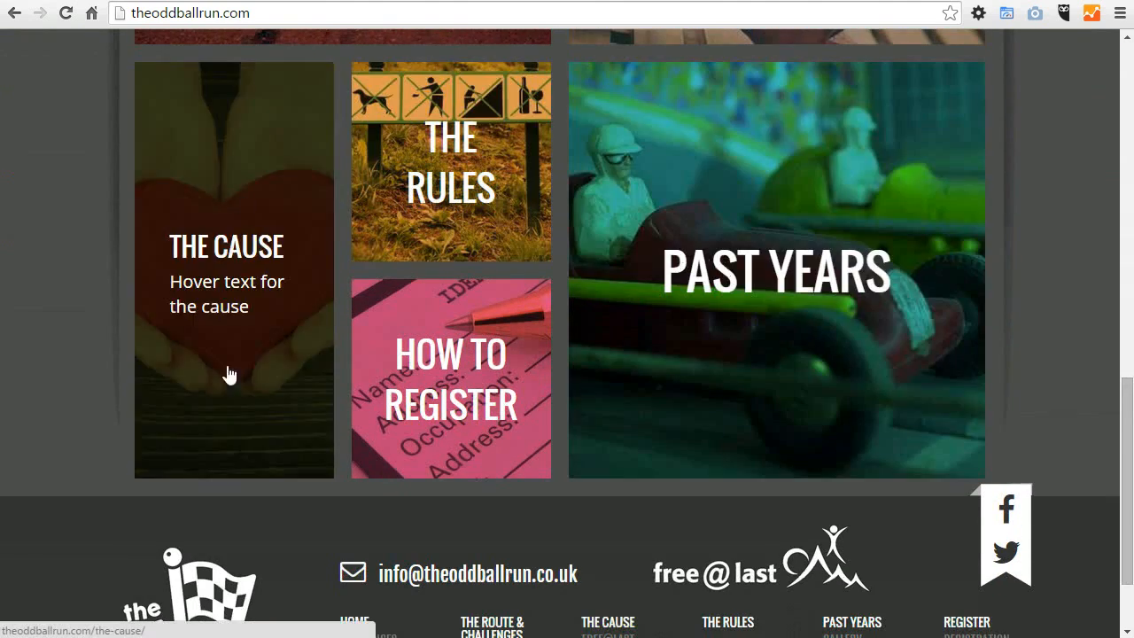
scroll(795, 475, down, 2)
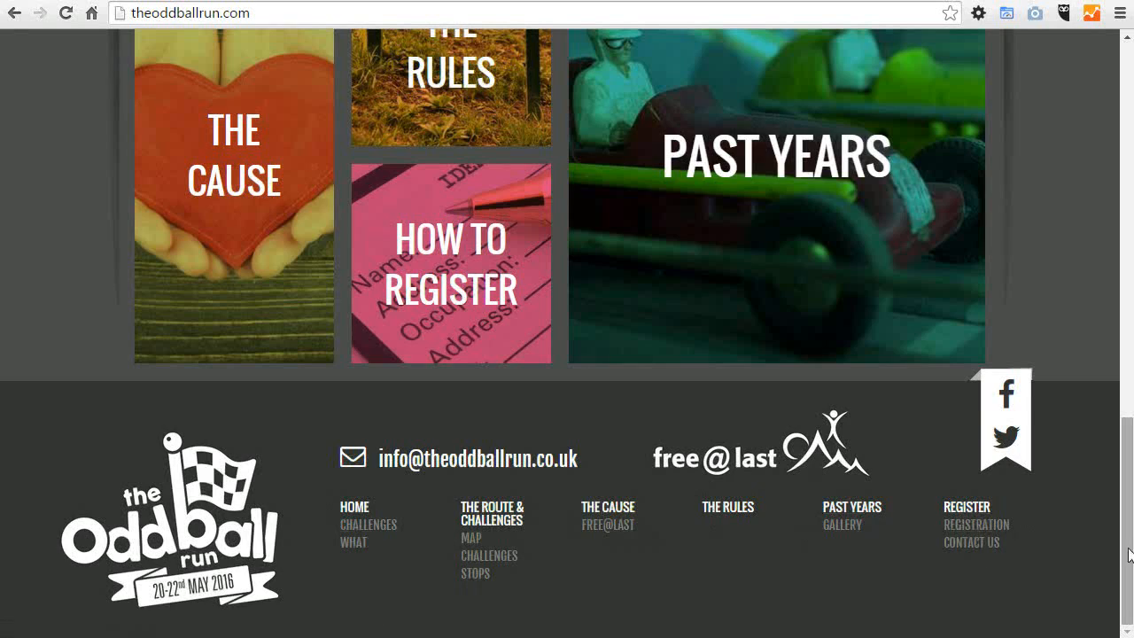
scroll(1014, 531, up, 12)
Step: View the Challenges page under The Route & Challenges and return to the site's home page
mouse_move(387, 426)
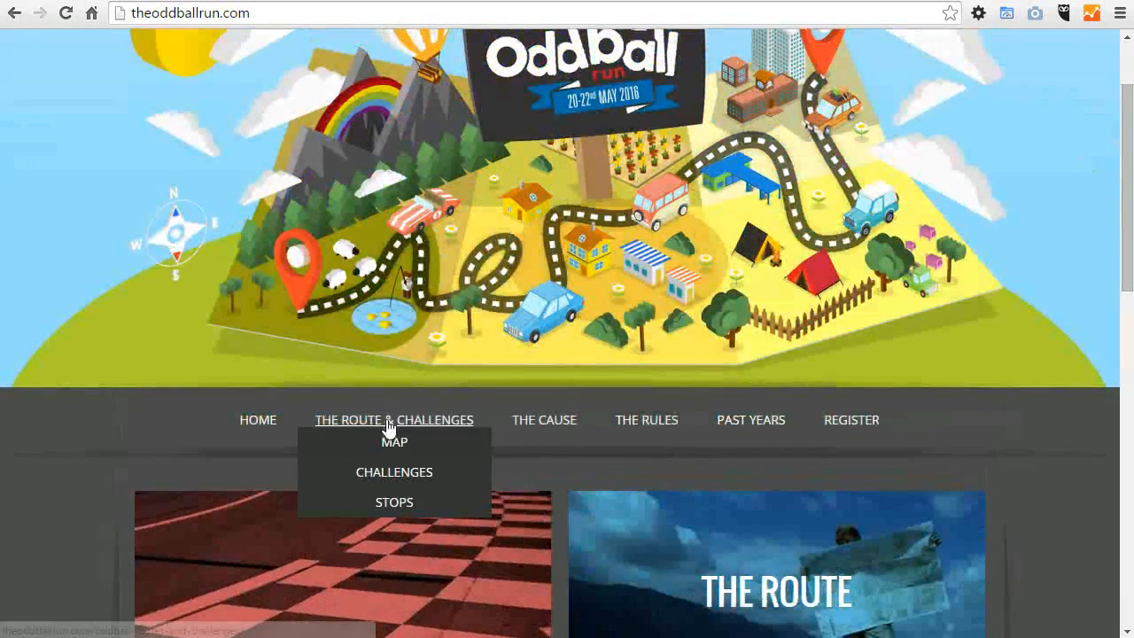
click(396, 472)
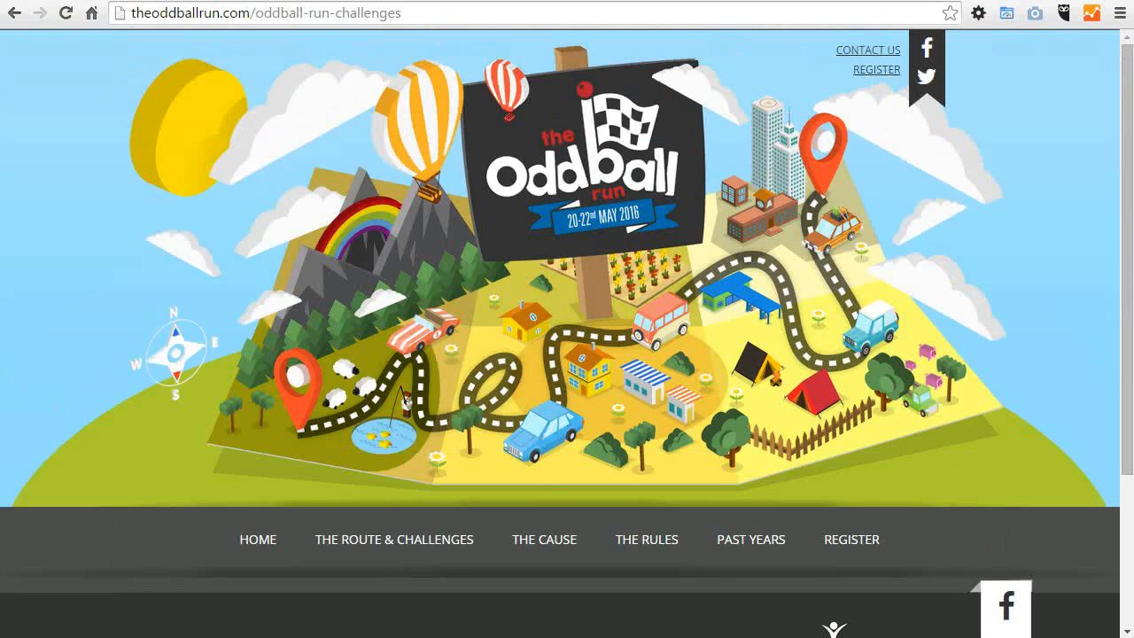
scroll(1054, 453, down, 3)
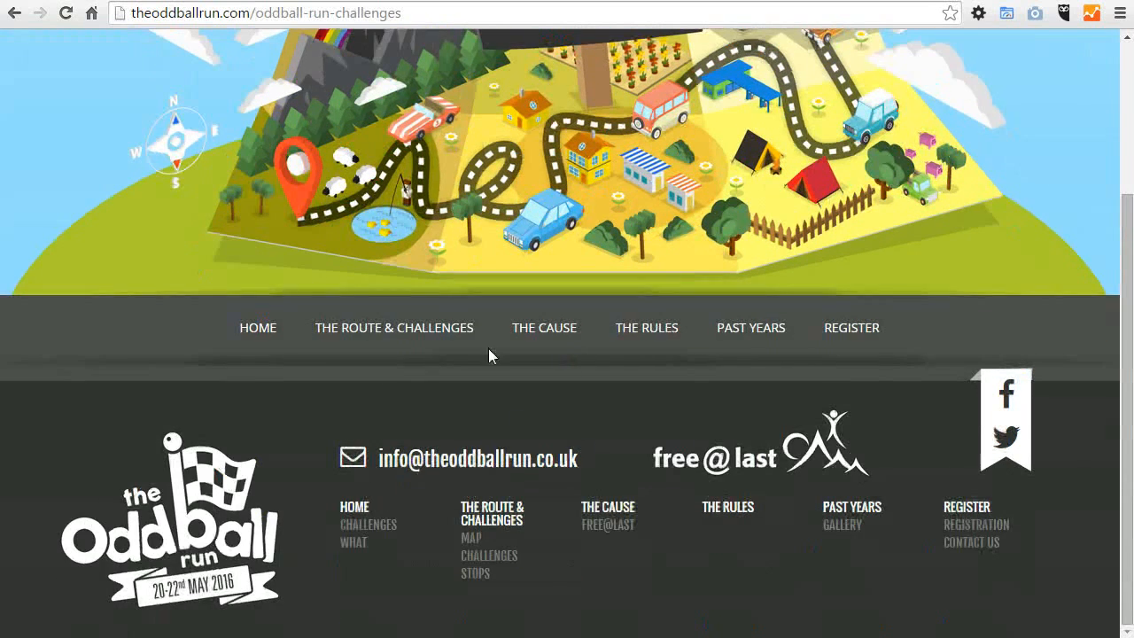
click(256, 328)
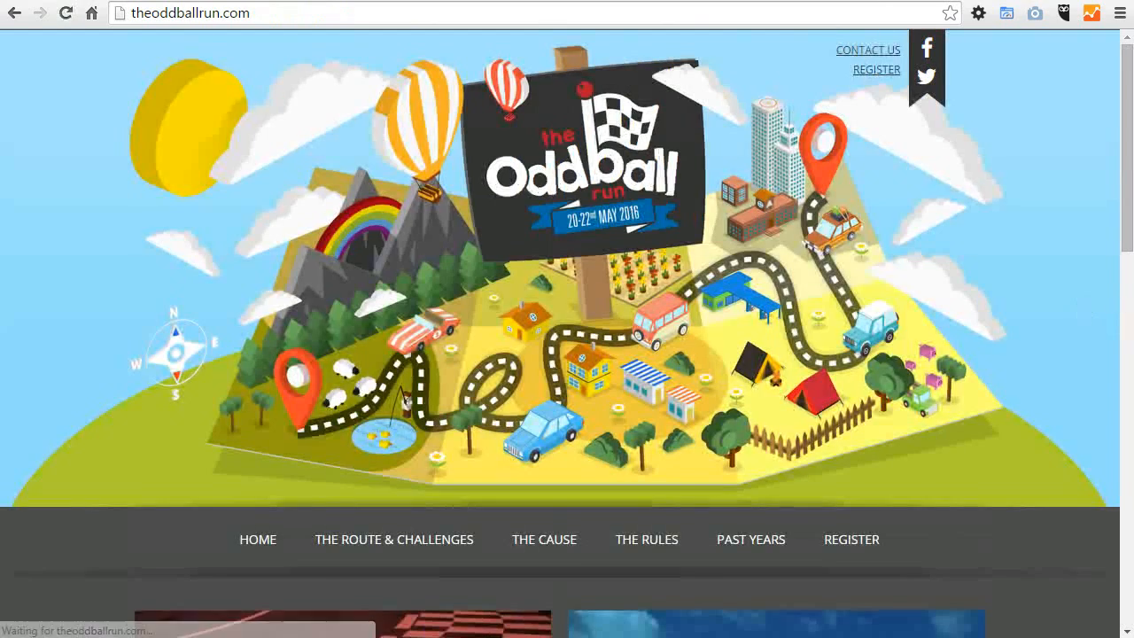
Step: Narrow the browser window to the mobile layout and look through the expanded site menu
drag(1120, 298, 479, 256)
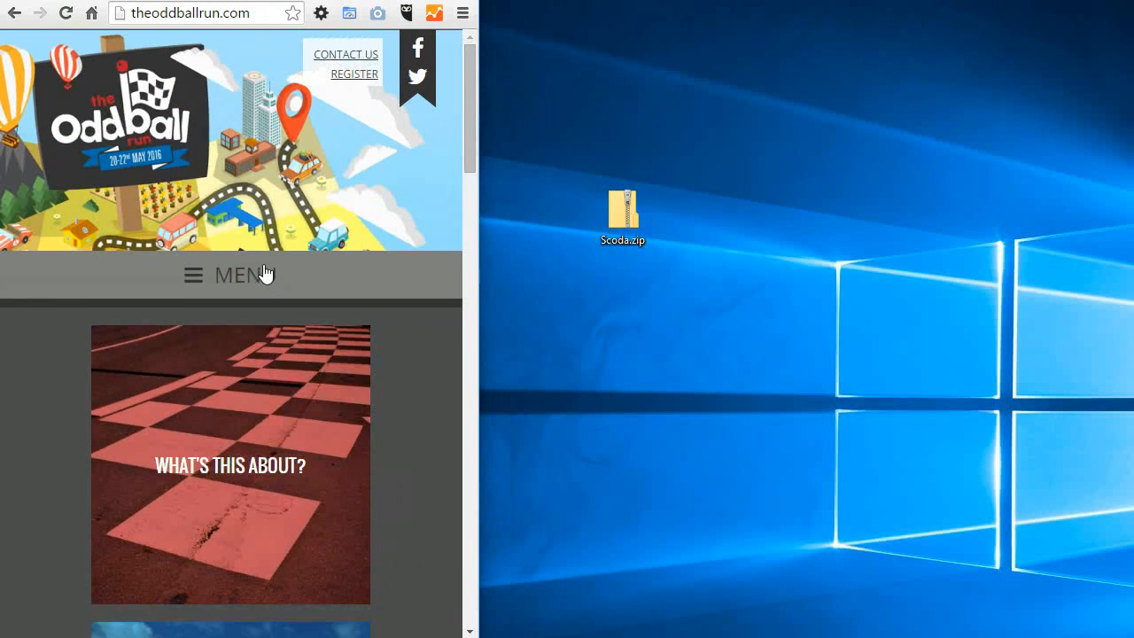
click(290, 276)
drag(470, 119, 478, 186)
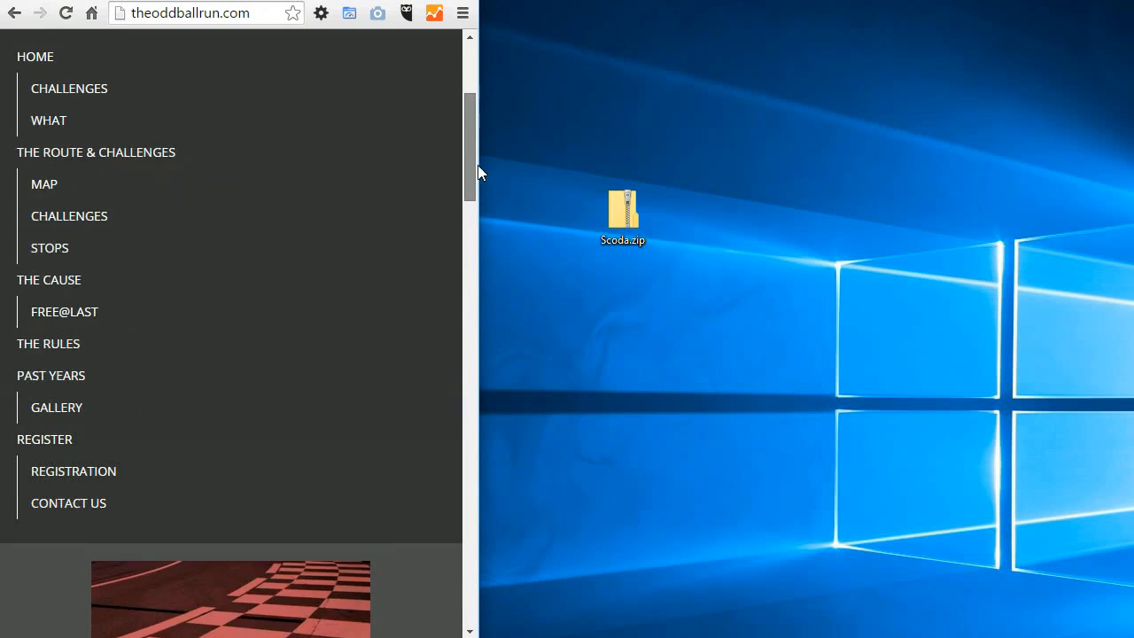
scroll(48, 177, up, 1)
Step: Open the what-is-the-oddball-run page in the mobile layout and restore the browser window to full width
click(36, 162)
mouse_move(471, 130)
mouse_down()
mouse_move(478, 349)
mouse_move(470, 132)
mouse_up()
click(239, 276)
drag(475, 213, 1129, 208)
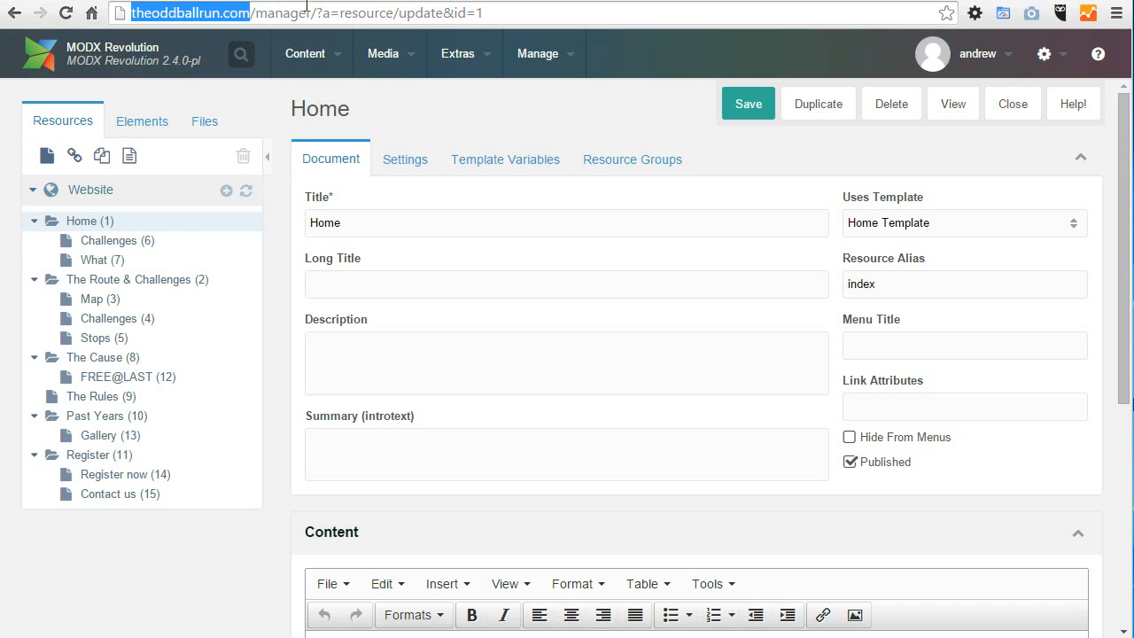
Step: Open the MODX manager dashboard at theoddballrun.com/manager/ and look over its widgets
drag(316, 13, 605, 37)
key(BackSpace)
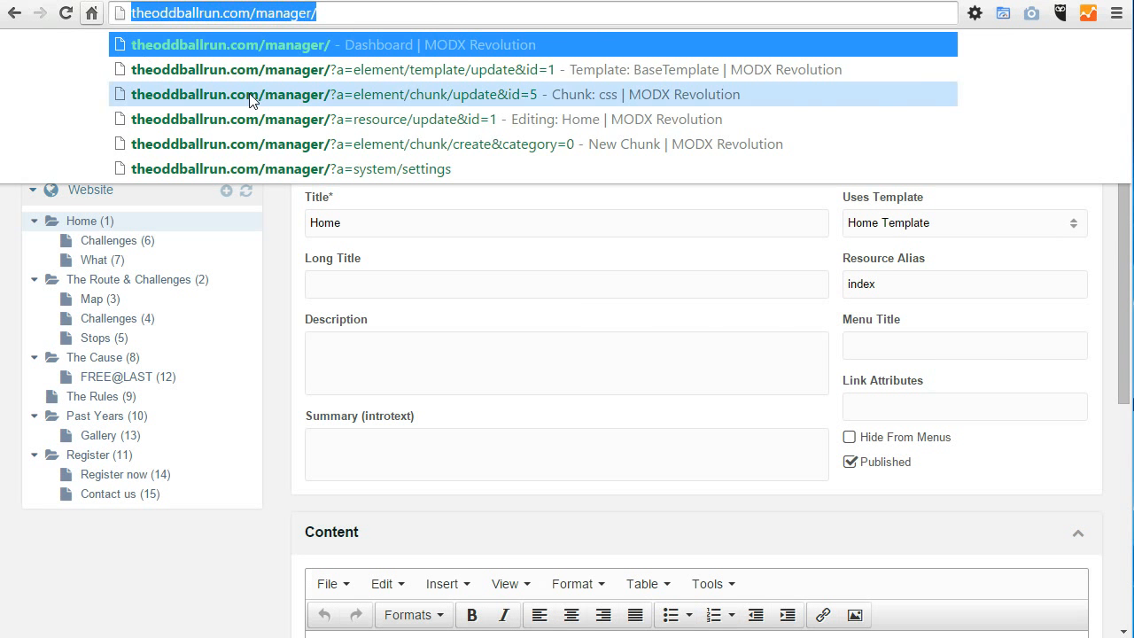
key(Return)
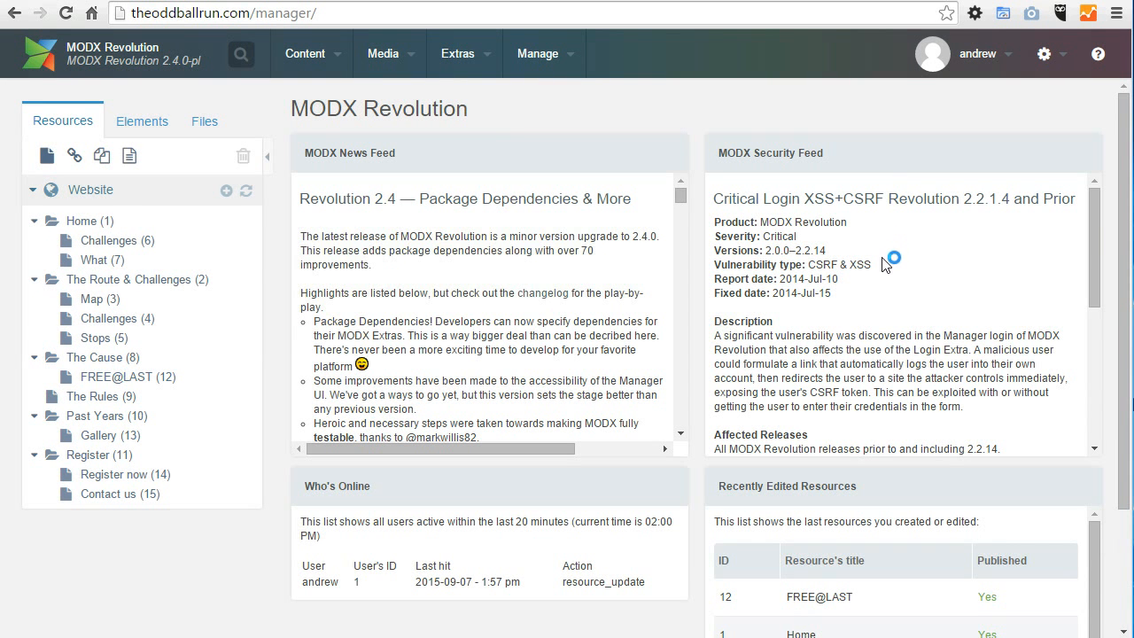
scroll(1123, 354, down, 2)
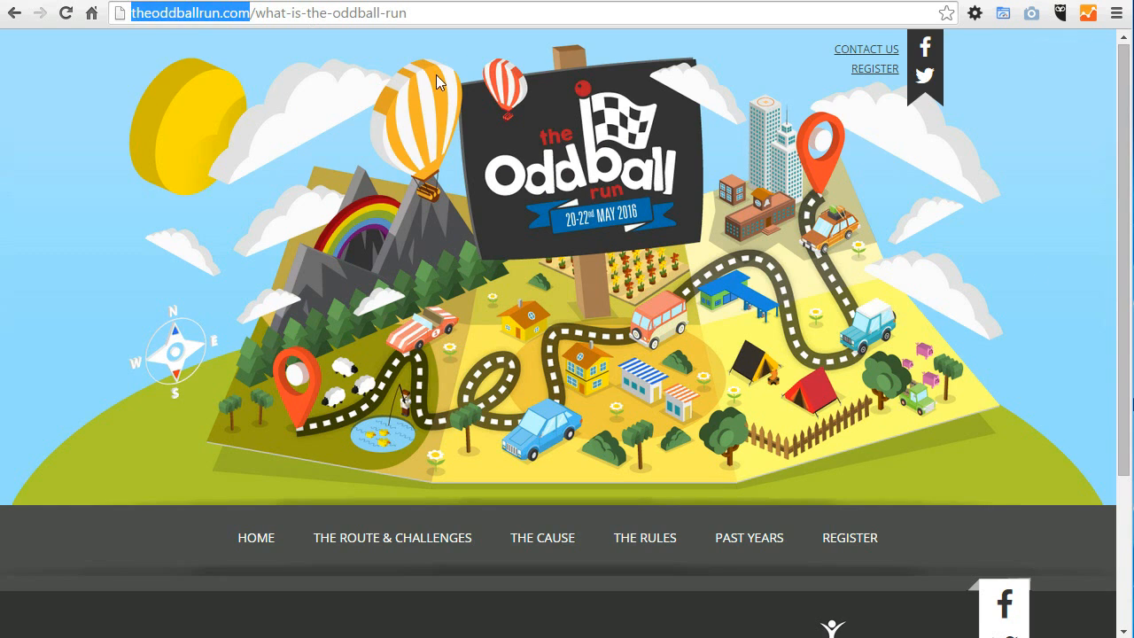
Step: Switch to the public site, go to its home page, and compare the Home and Route & Challenges submenus with the manager's resource tree
scroll(251, 347, down, 2)
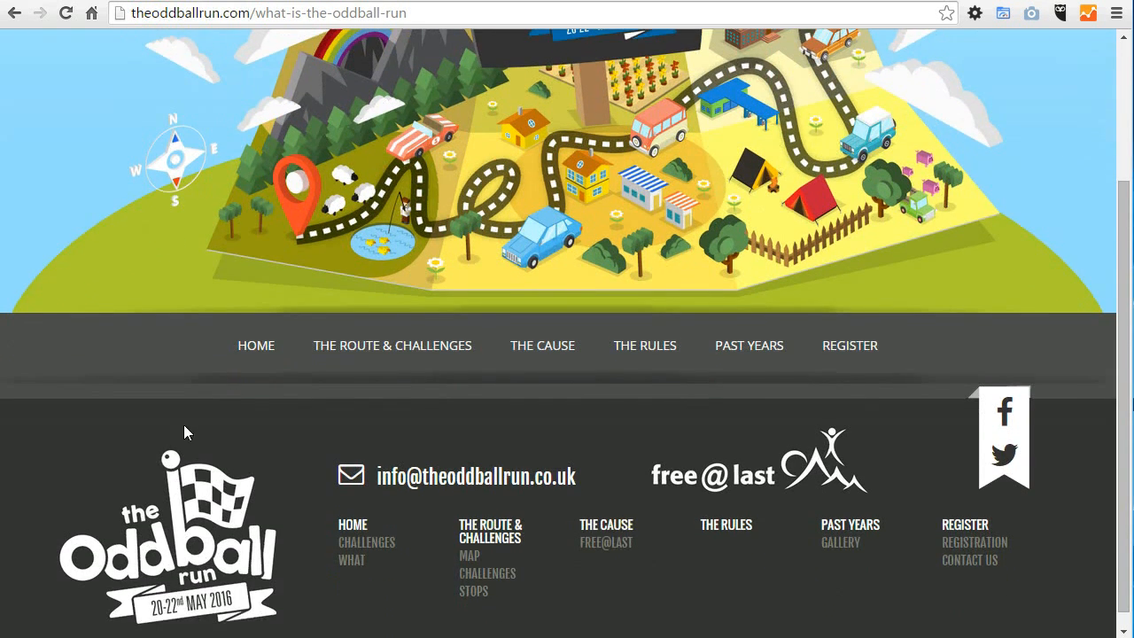
click(252, 347)
scroll(1127, 235, down, 2)
mouse_move(256, 332)
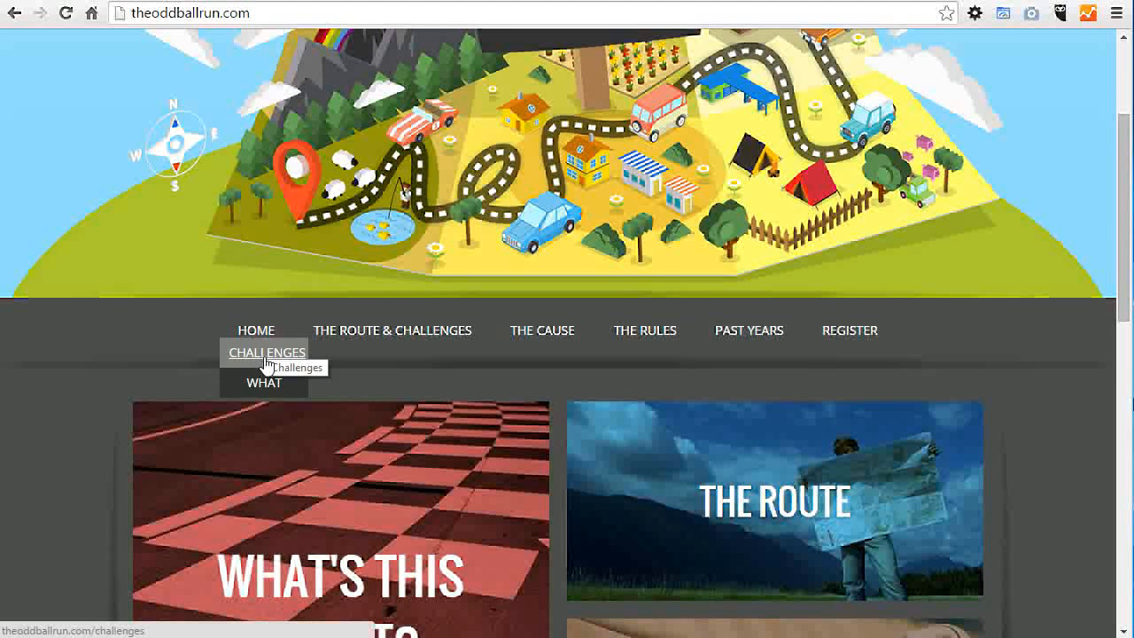
mouse_move(412, 347)
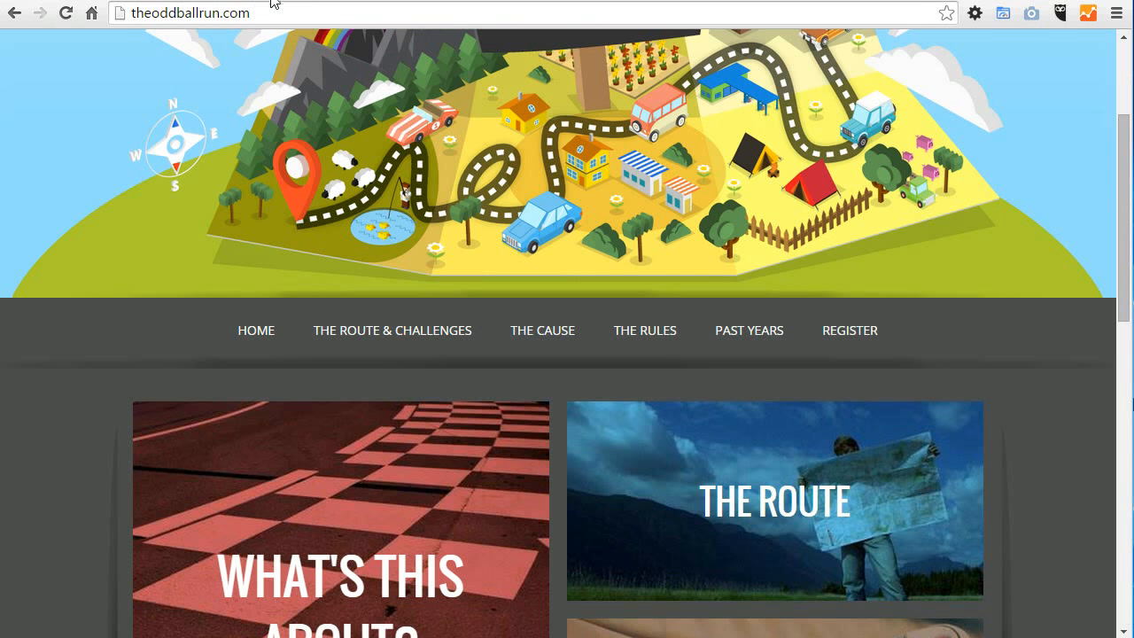
mouse_move(256, 331)
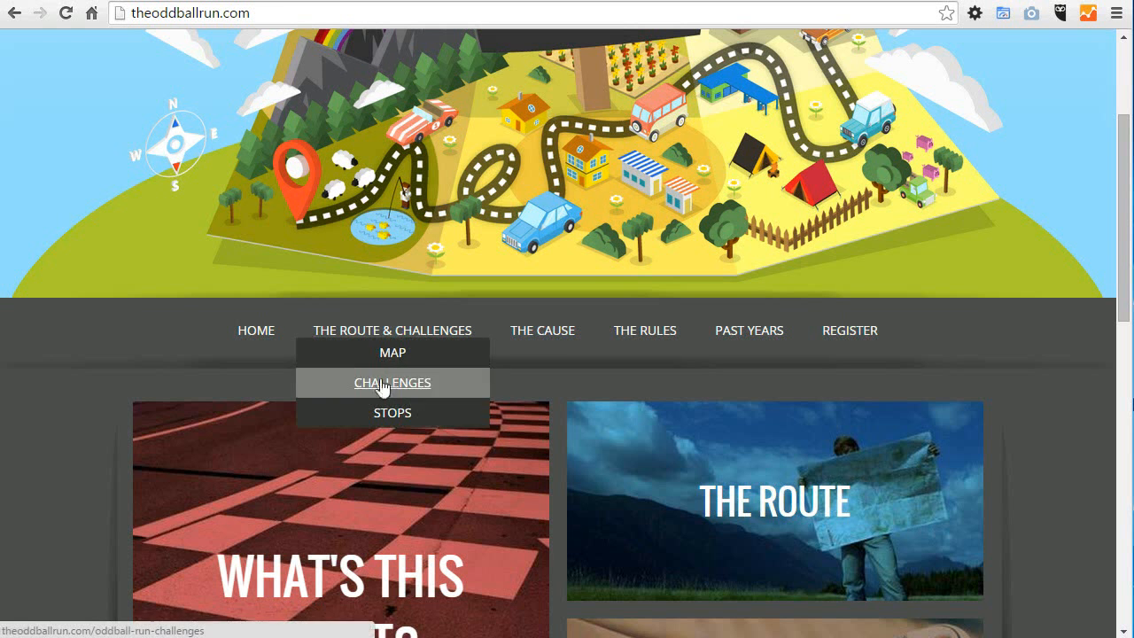
Step: Move the Map page under Home in the manager's resource tree and reload the public site
click(150, 0)
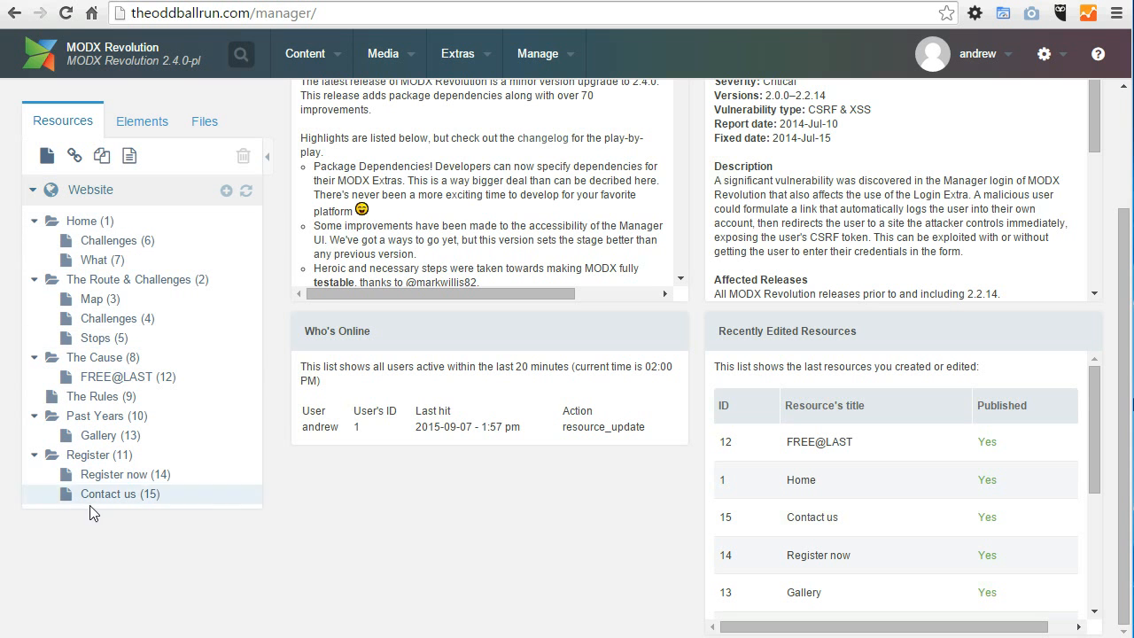
drag(82, 305, 99, 255)
click(294, 1)
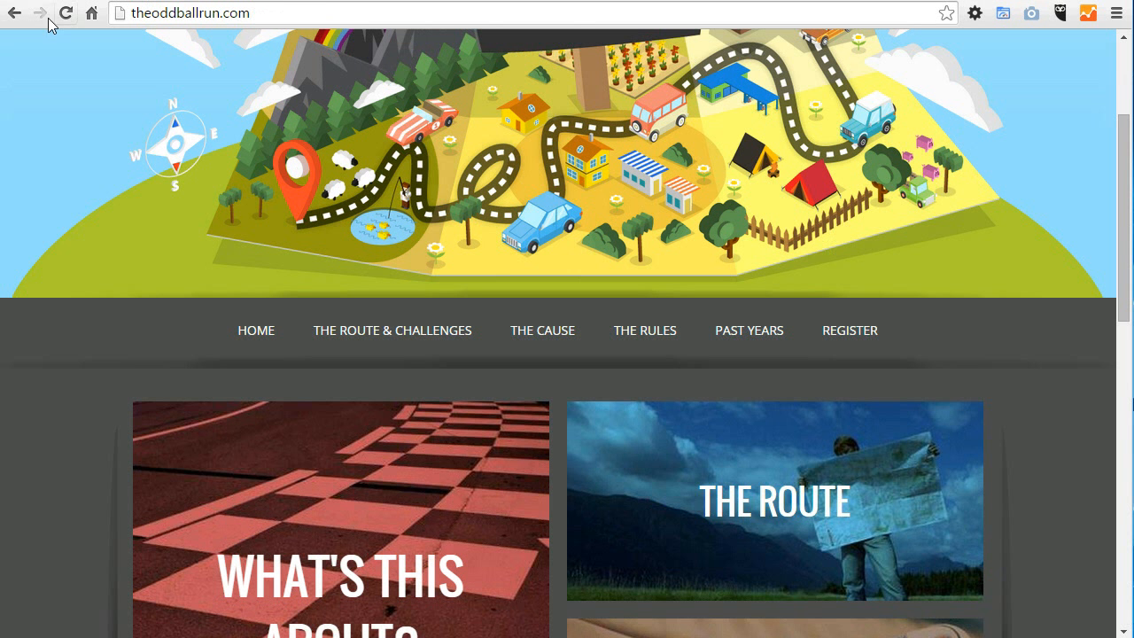
click(65, 16)
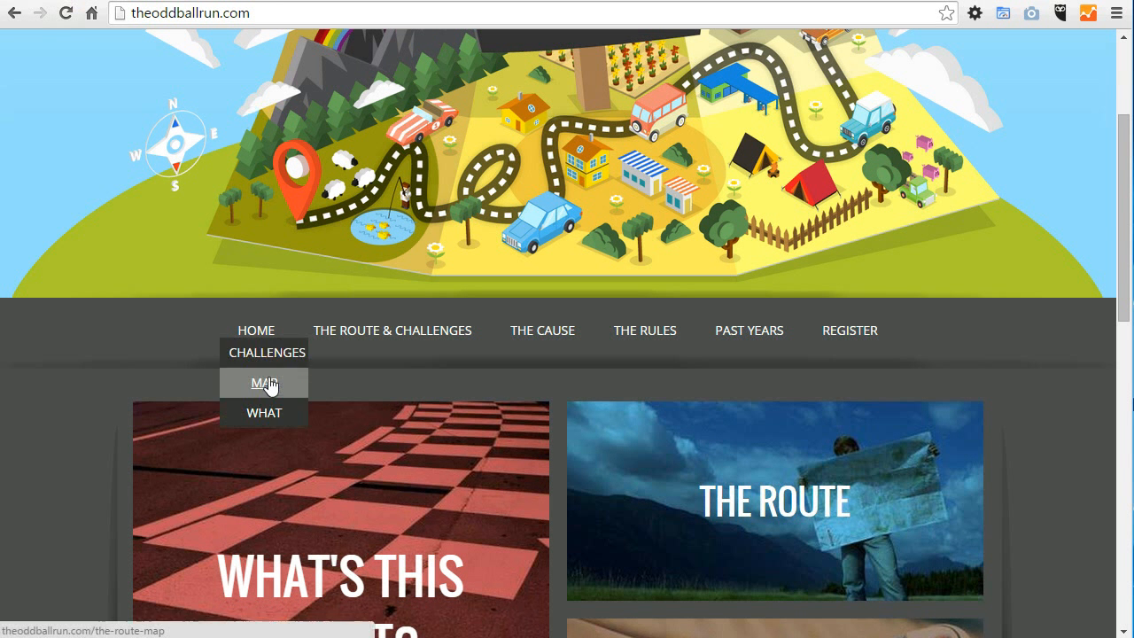
Step: Move the Map page back under The Route & Challenges, directly below Challenges, and reload the public site
click(142, 1)
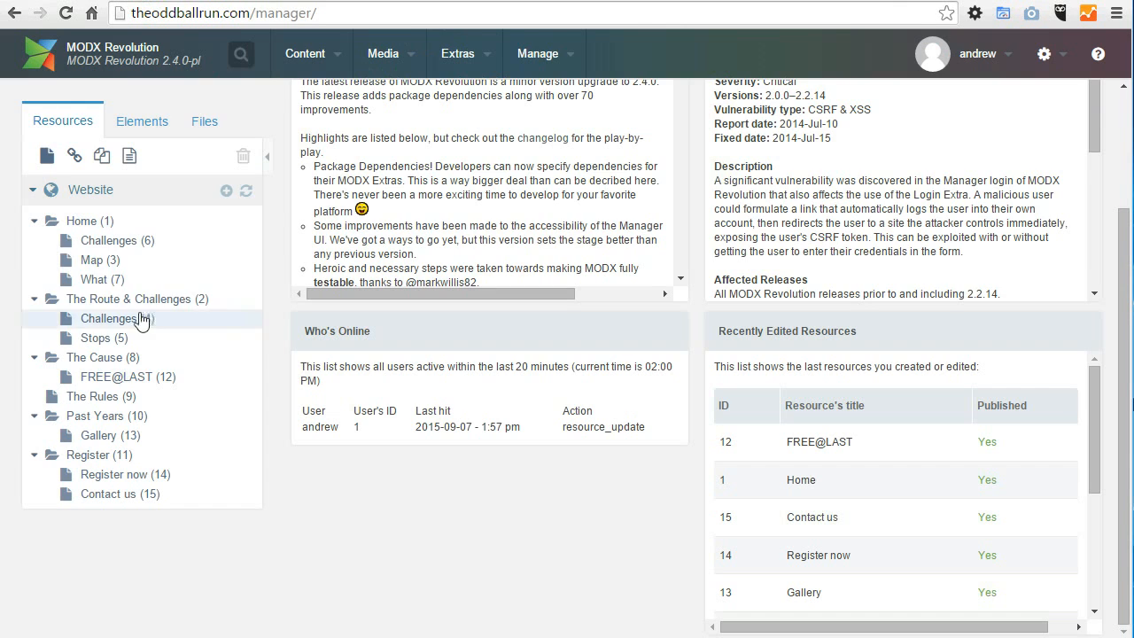
drag(92, 263, 115, 323)
click(294, 1)
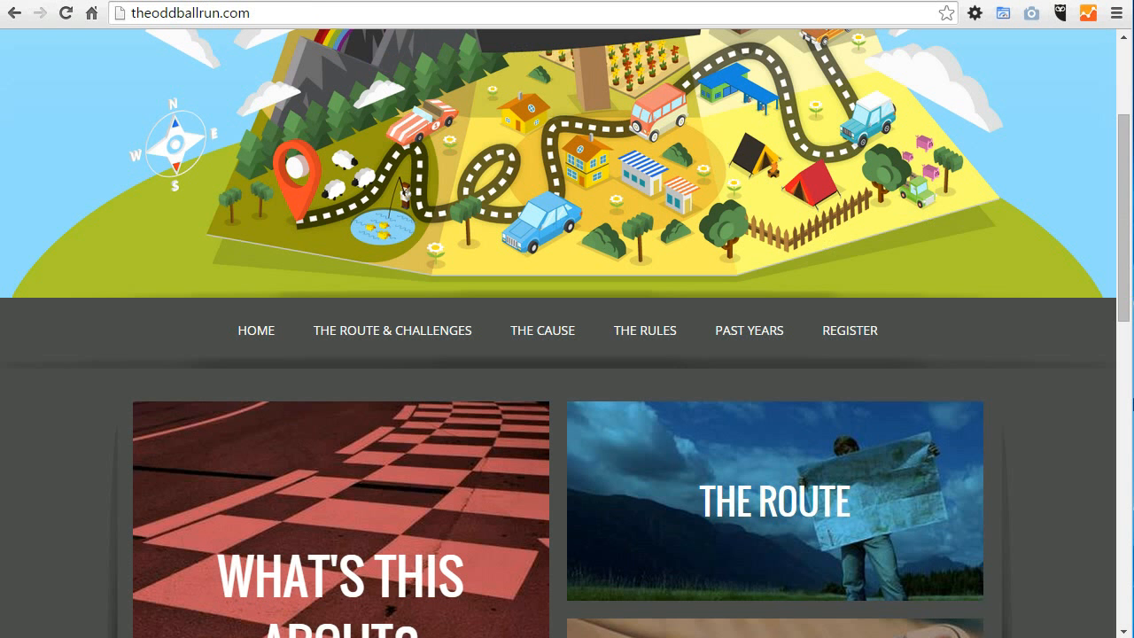
click(69, 13)
Step: Move the Stops page to the end of the resource tree, below Contact us under Register
click(142, 1)
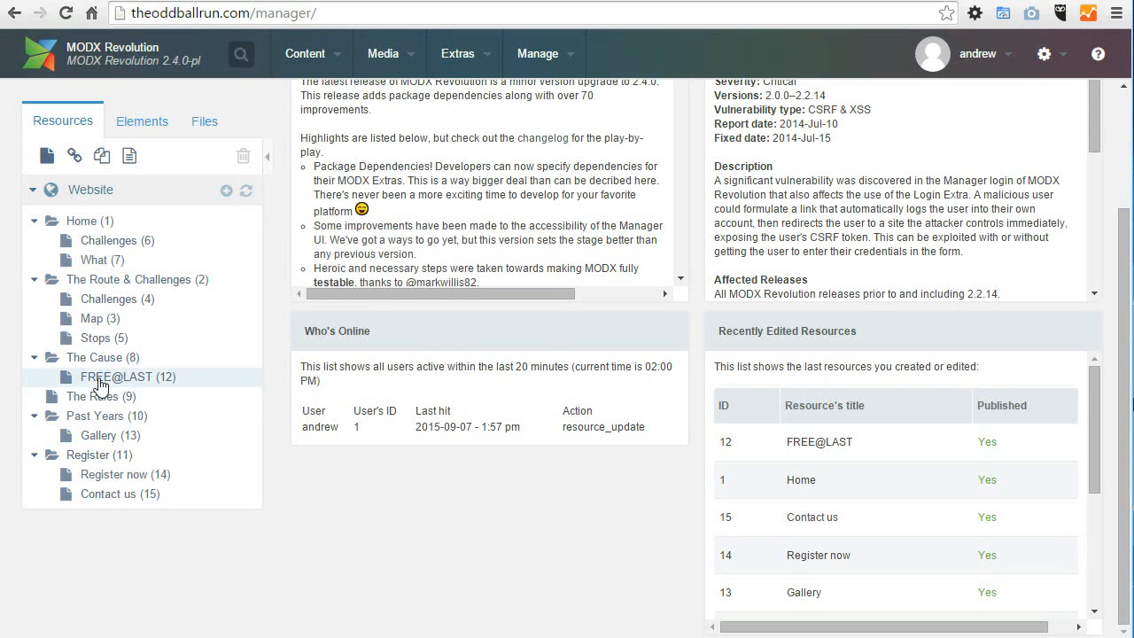
mouse_move(95, 253)
mouse_down()
mouse_move(114, 281)
mouse_move(89, 296)
mouse_move(133, 301)
mouse_move(84, 505)
mouse_up()
click(84, 506)
drag(96, 279, 80, 507)
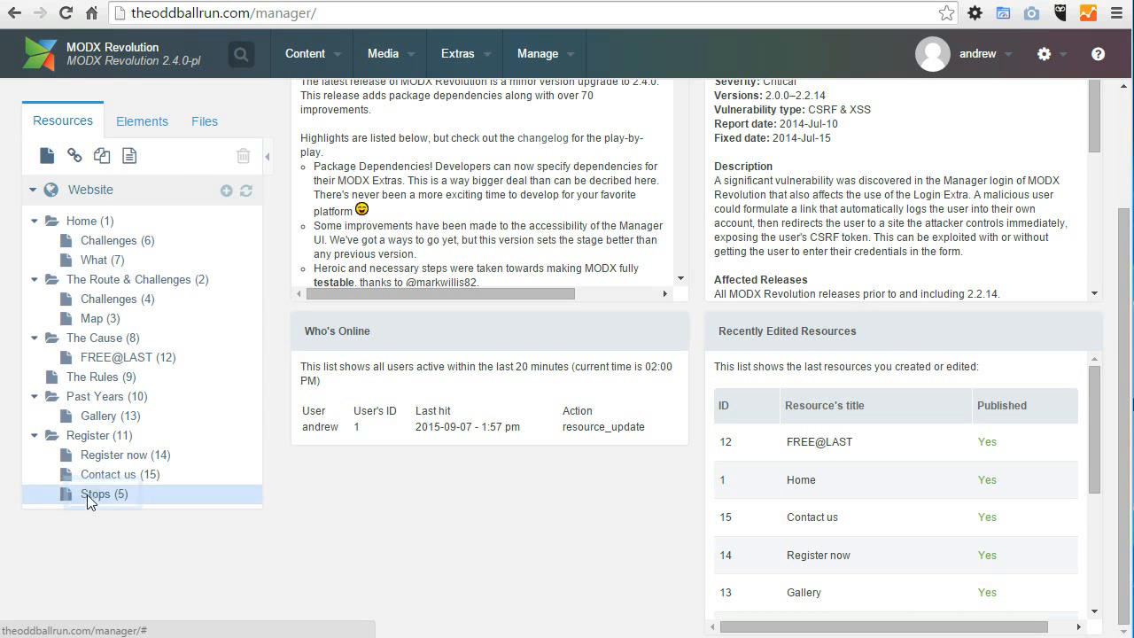
Step: Move the Stops page to the top level of the resource tree above Home and reload the public site
drag(34, 515, 45, 212)
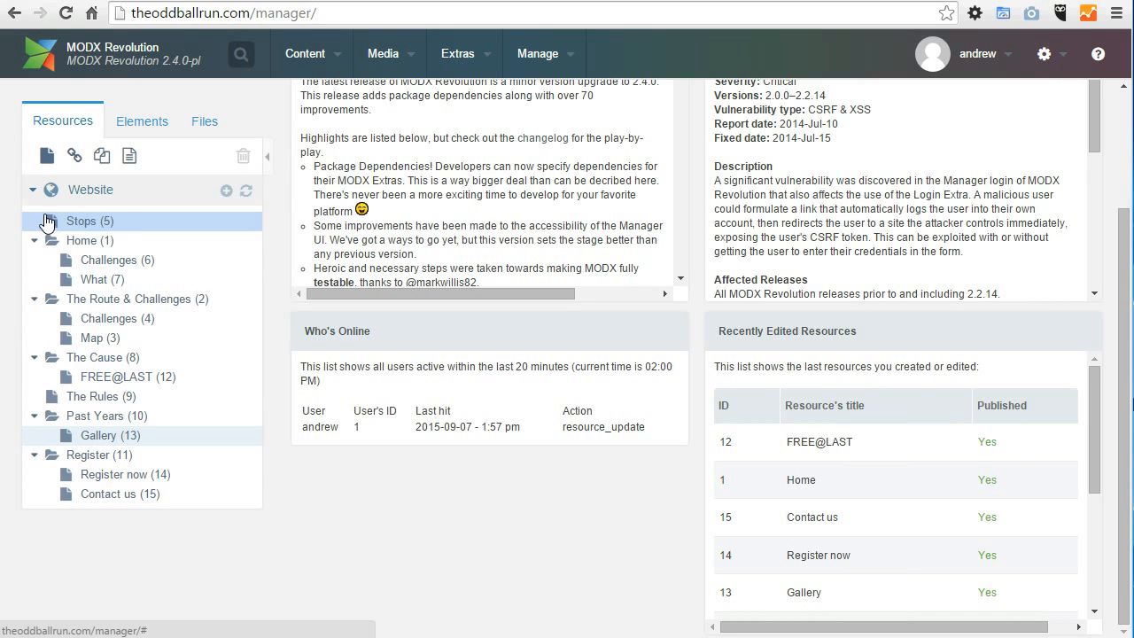
click(284, 2)
key(F5)
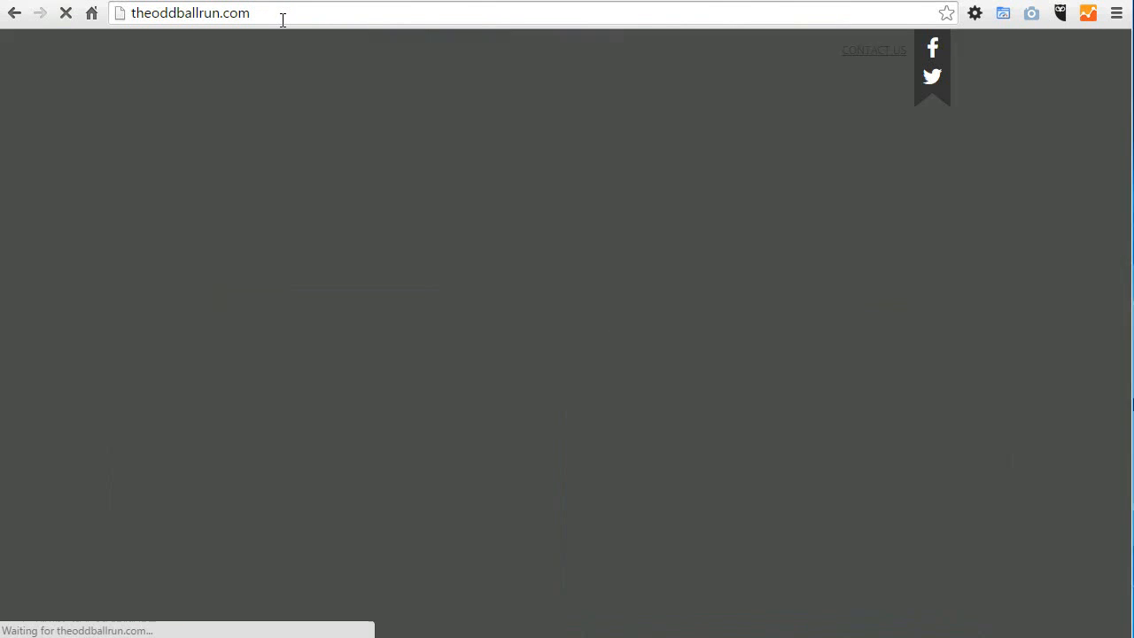
Step: Move the Stops page back under The Route & Challenges between Challenges and Map, and check the footer links on the public site
key(ctrl+Tab)
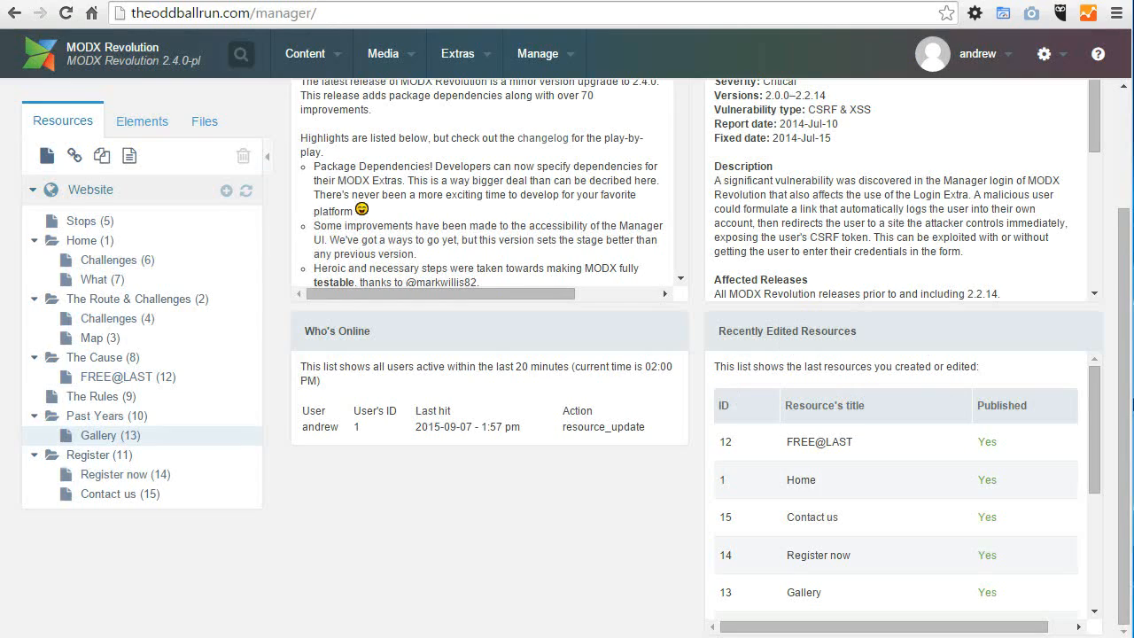
drag(81, 222, 99, 318)
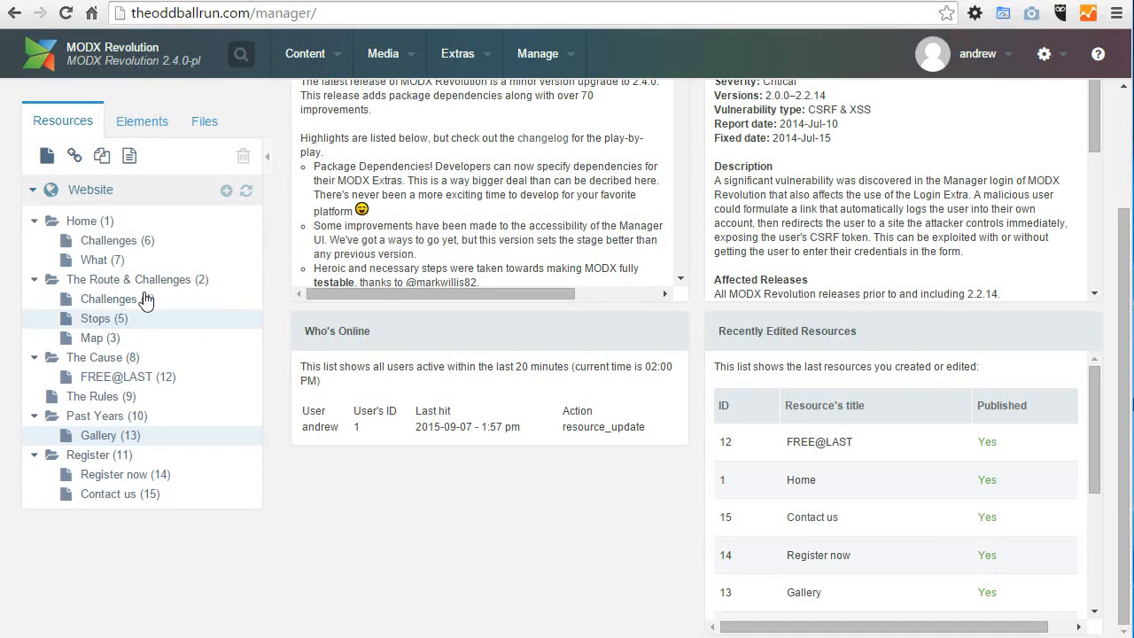
click(266, 1)
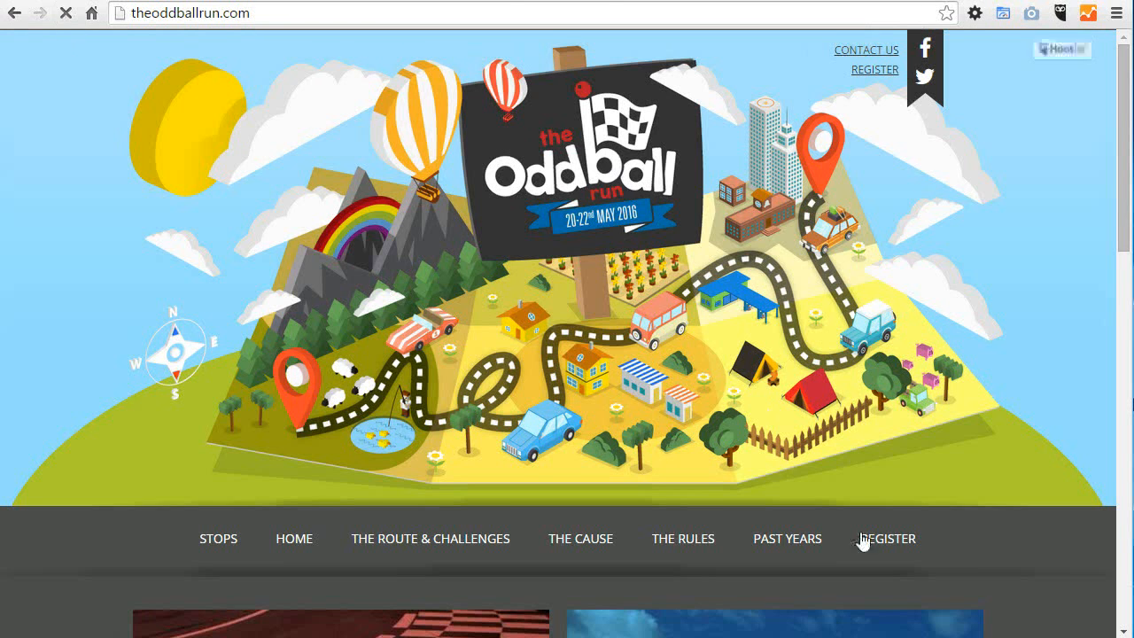
scroll(767, 416, down, 2)
scroll(1096, 469, down, 6)
scroll(1095, 470, down, 4)
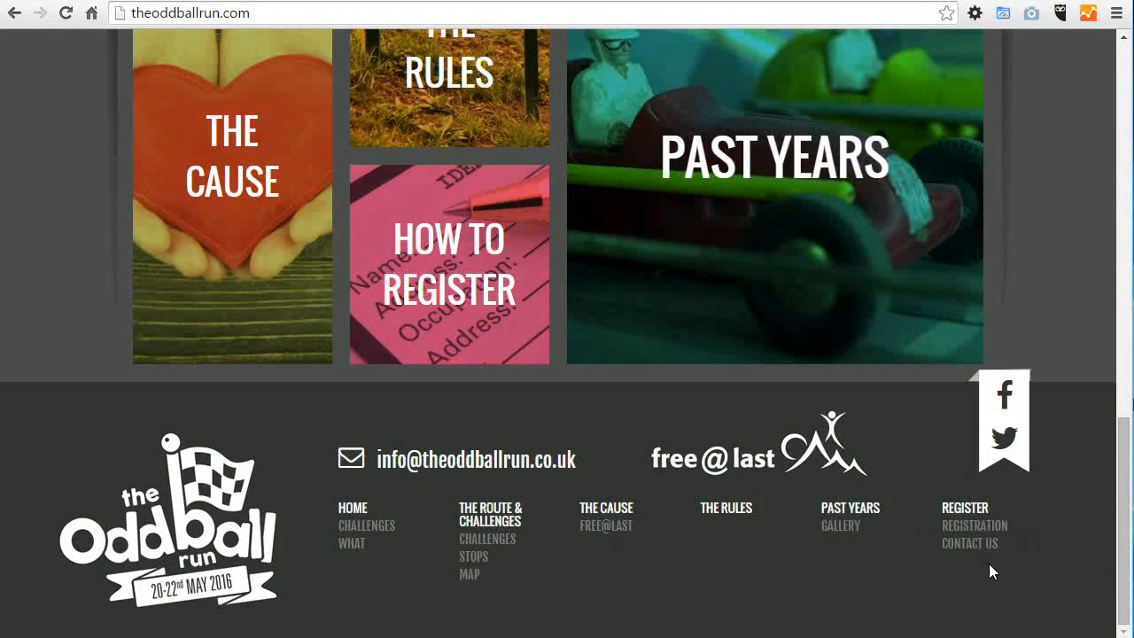
Step: Open the site Configuration in the MODX manager and view its General and Social settings
click(151, 1)
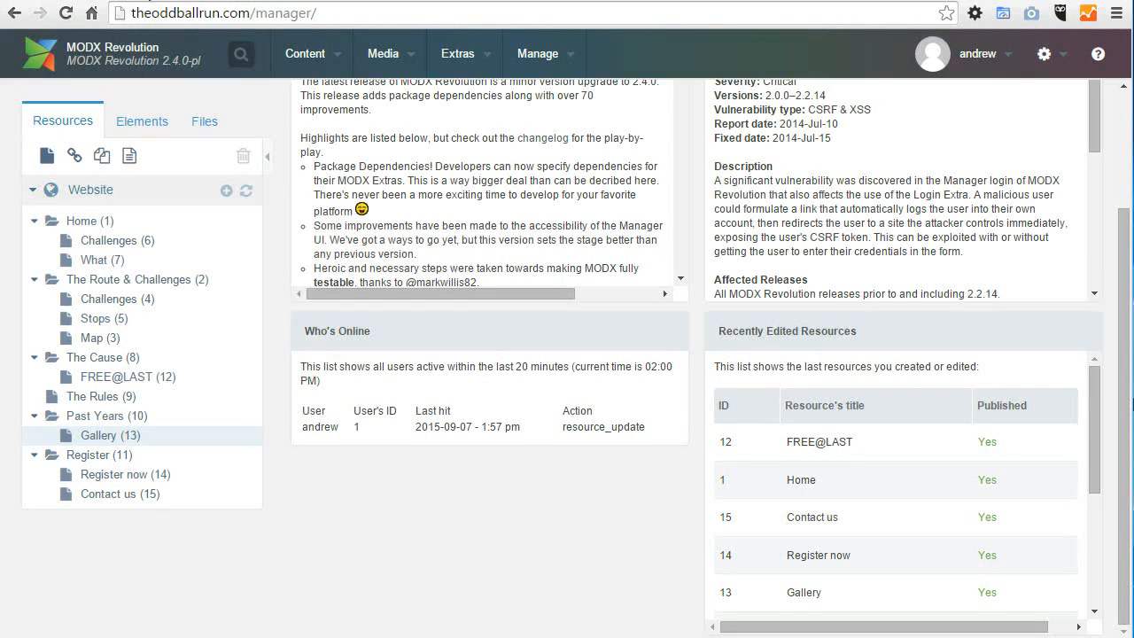
scroll(1123, 257, up, 3)
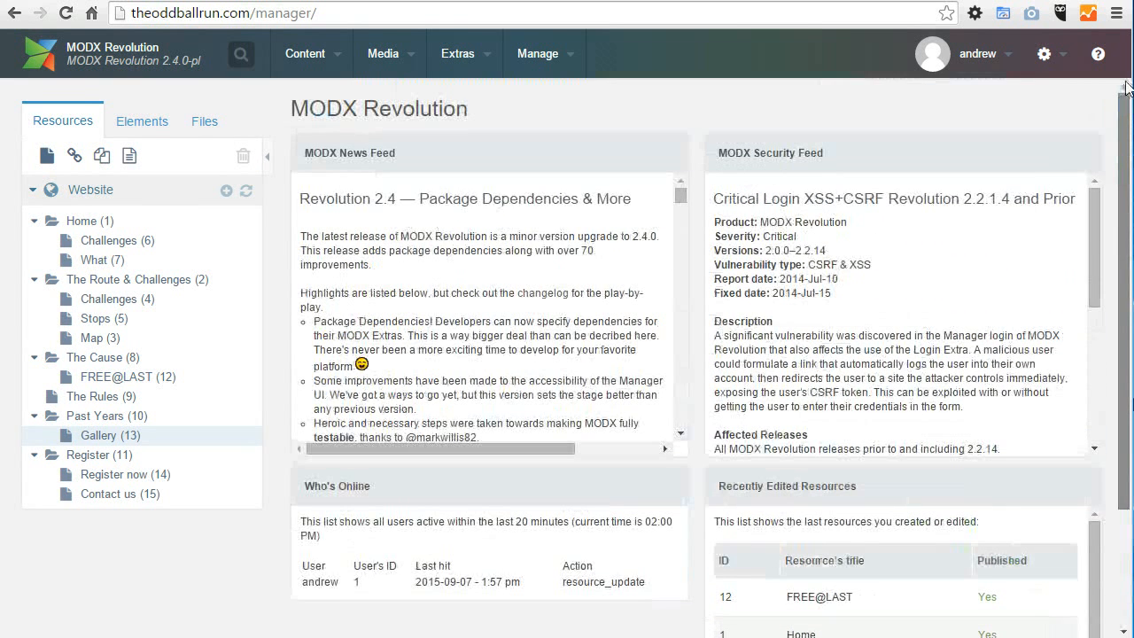
mouse_move(459, 54)
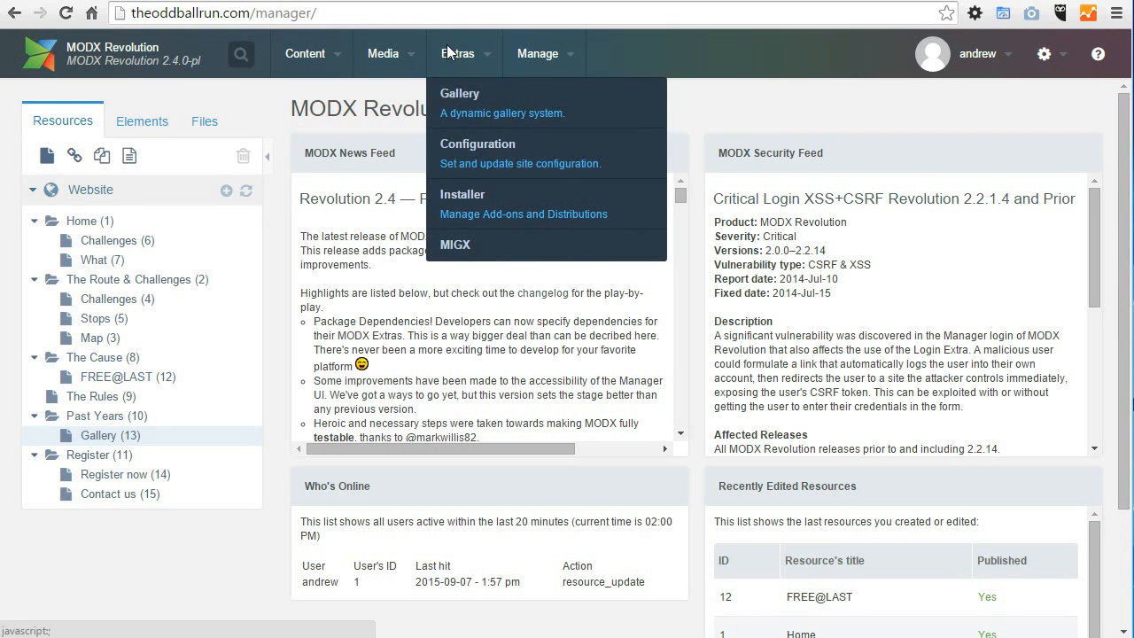
click(478, 152)
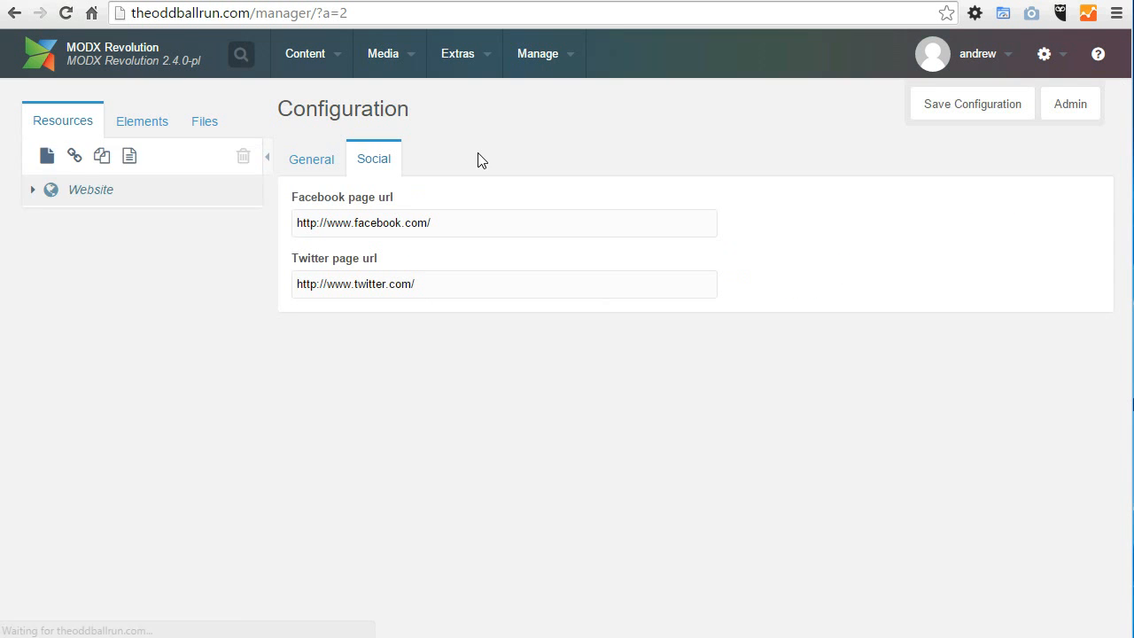
click(316, 158)
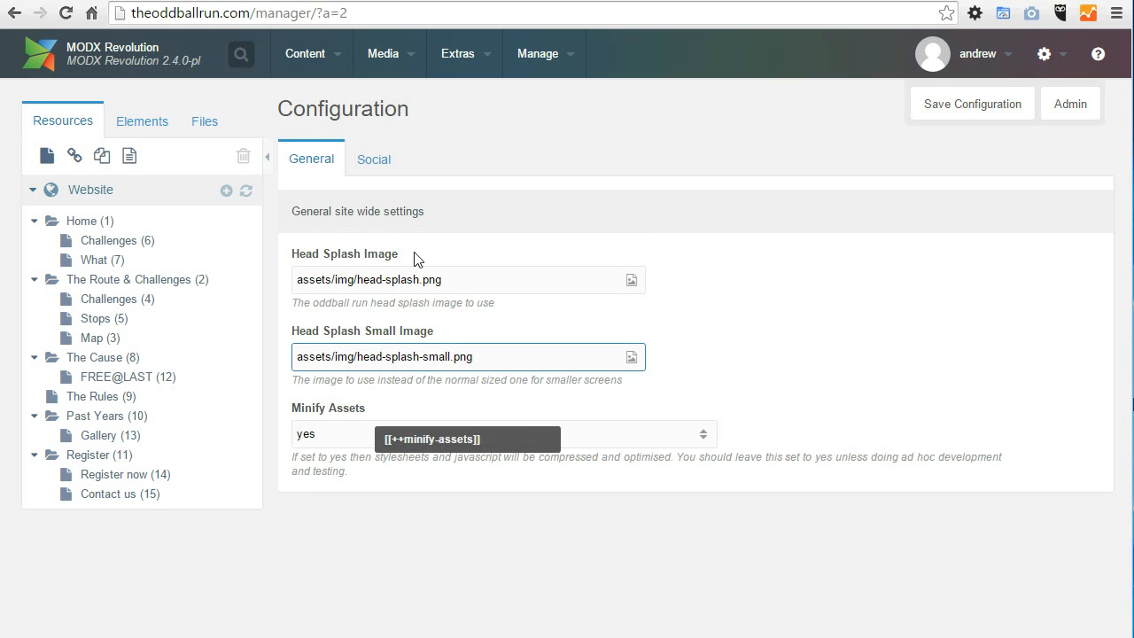
click(384, 169)
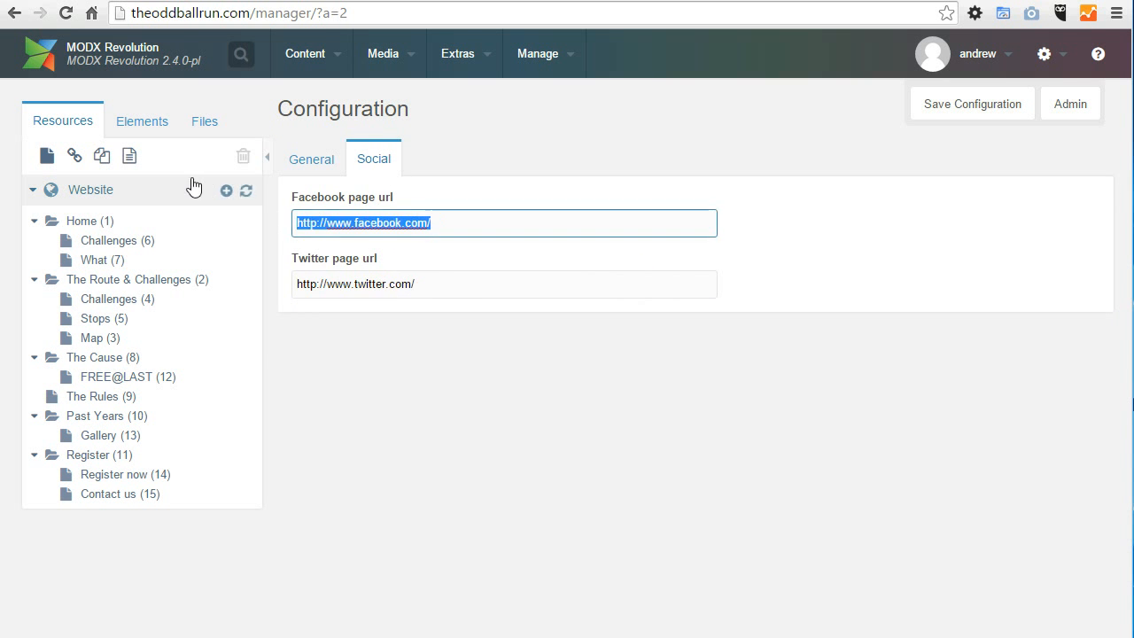
Step: Check the Facebook link in the public site's footer against the Social settings, and open the Challenges page under Home
click(270, 1)
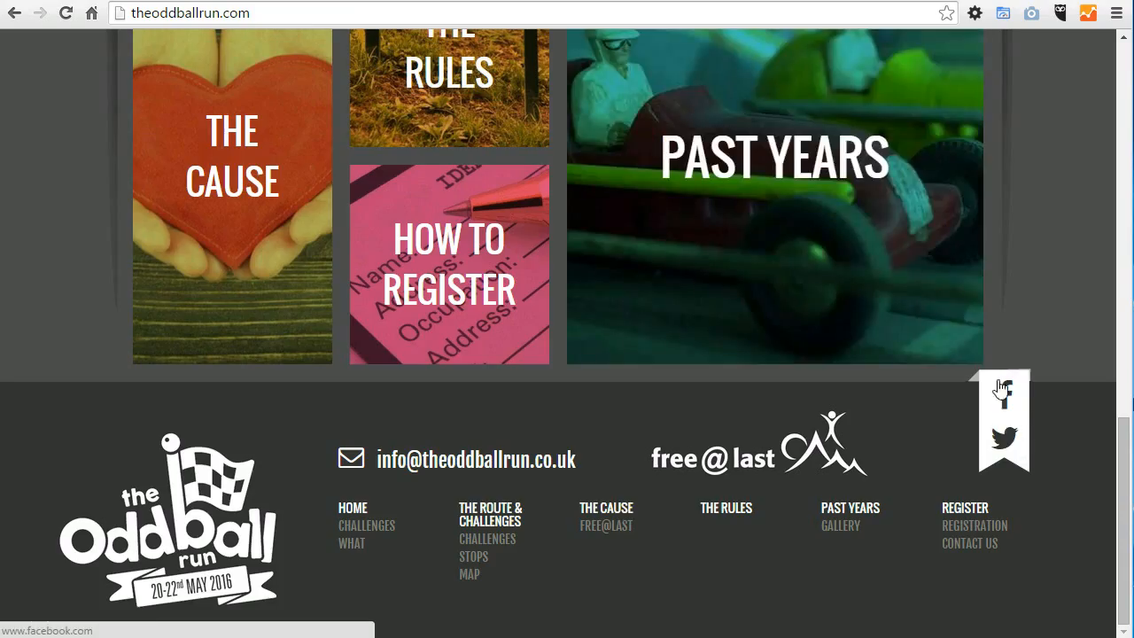
click(149, 3)
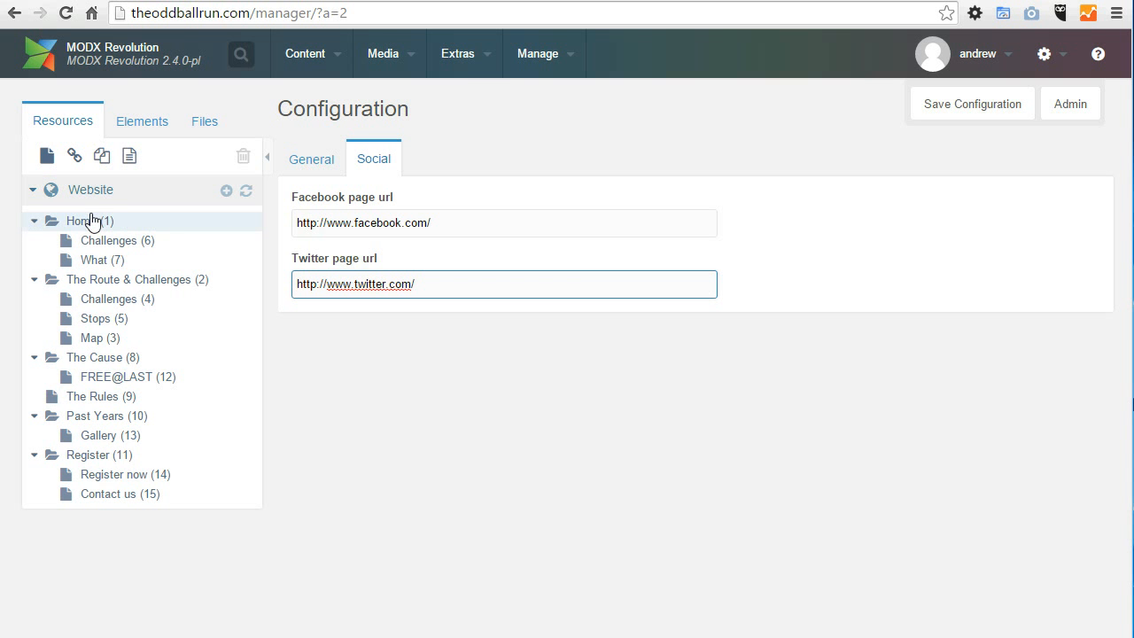
click(285, 2)
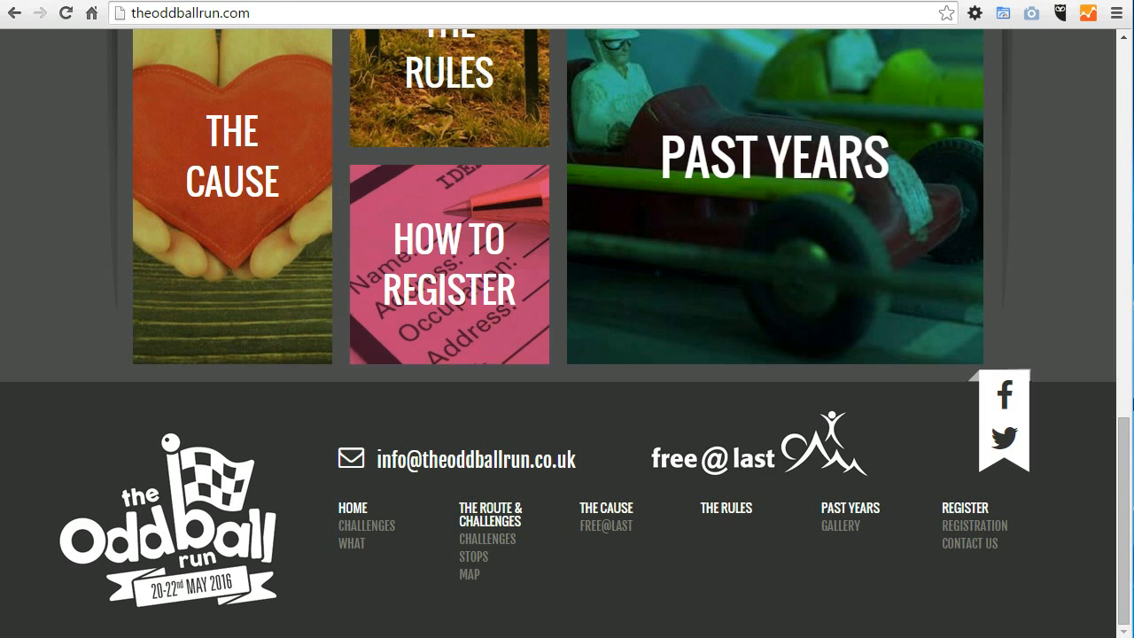
drag(1123, 474, 1094, 162)
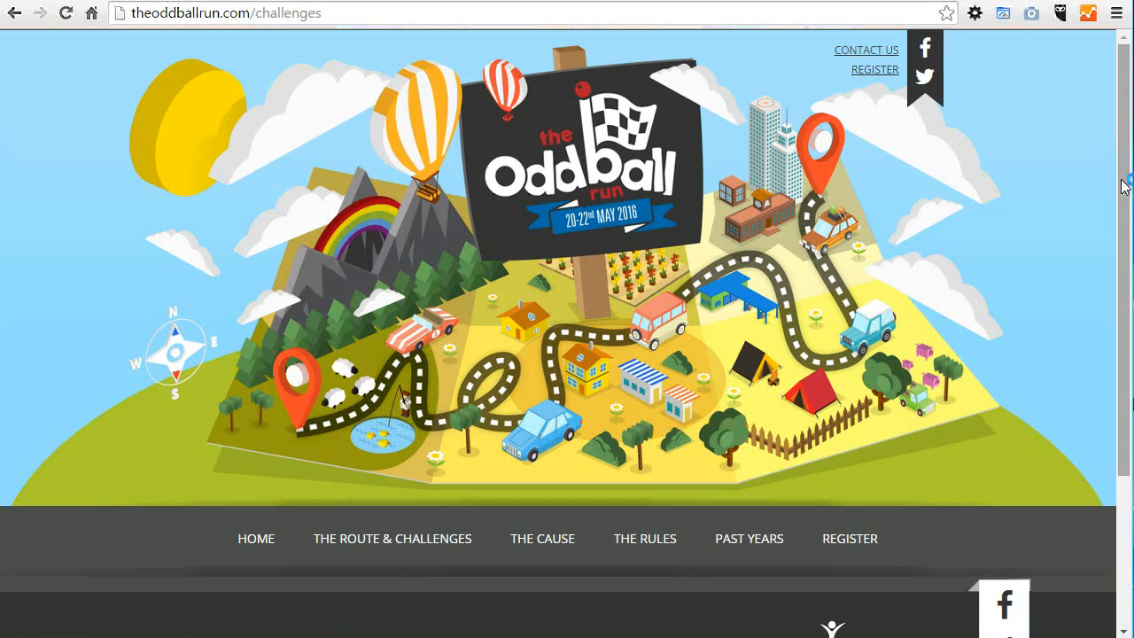
drag(1125, 115, 1125, 329)
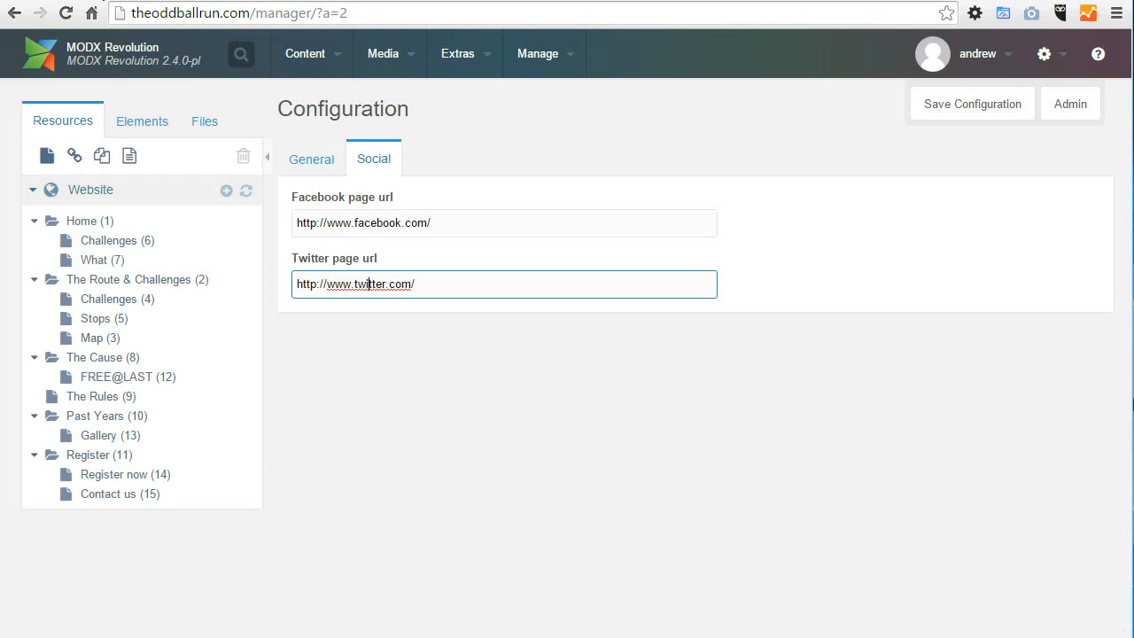
Step: Open the Challenges resource under Home in the MODX manager and review its Document fields and content editor
click(100, 242)
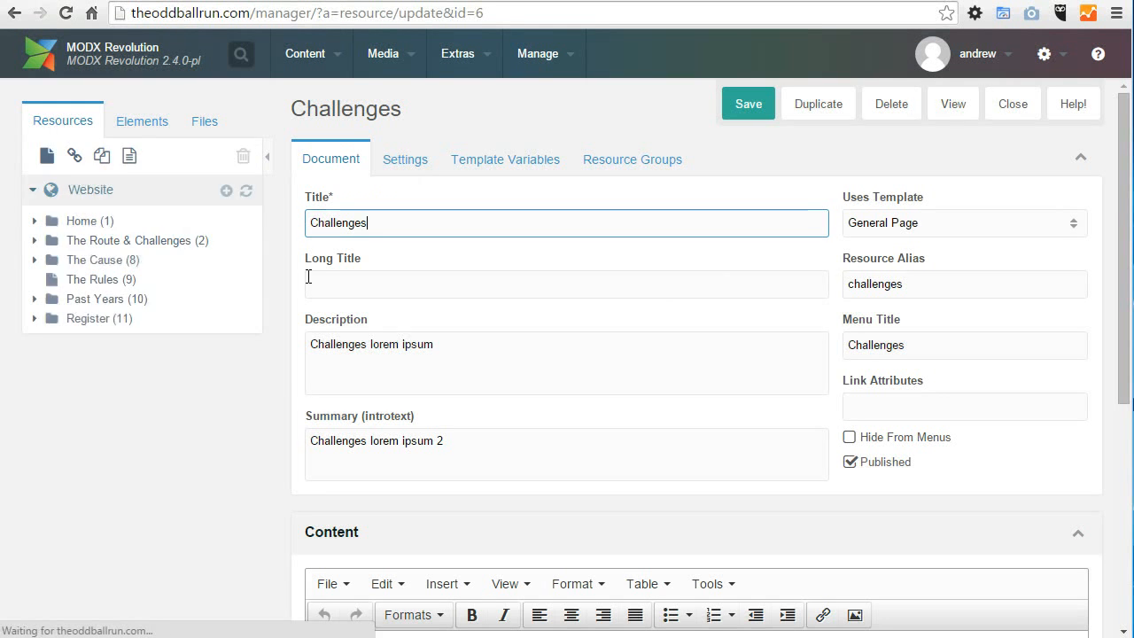
scroll(1123, 203, down, 3)
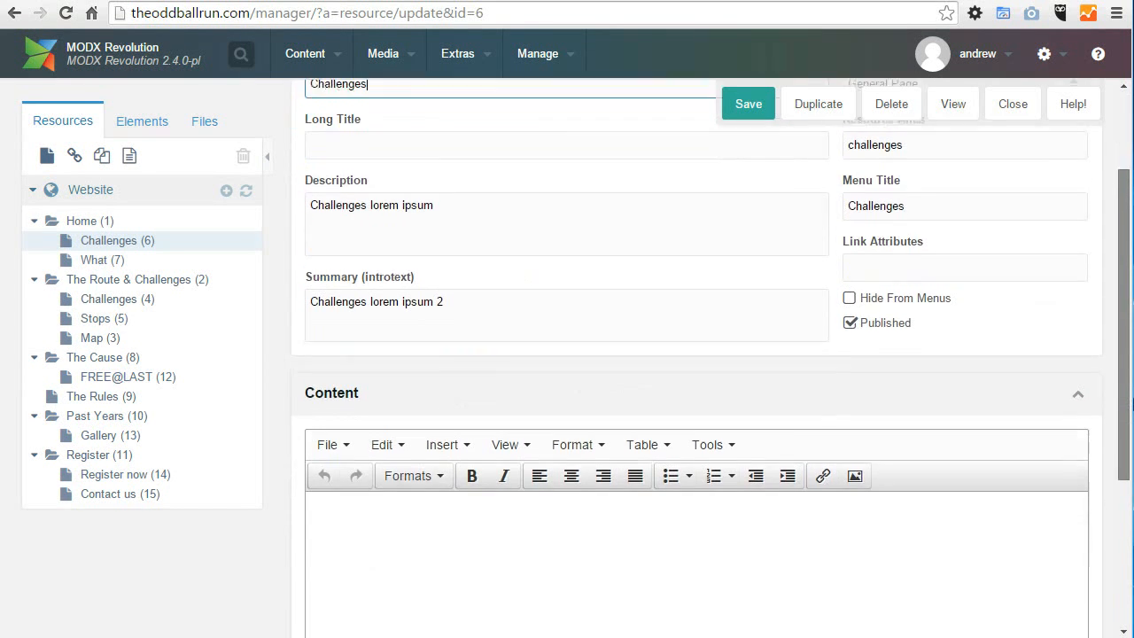
drag(1123, 283, 1124, 203)
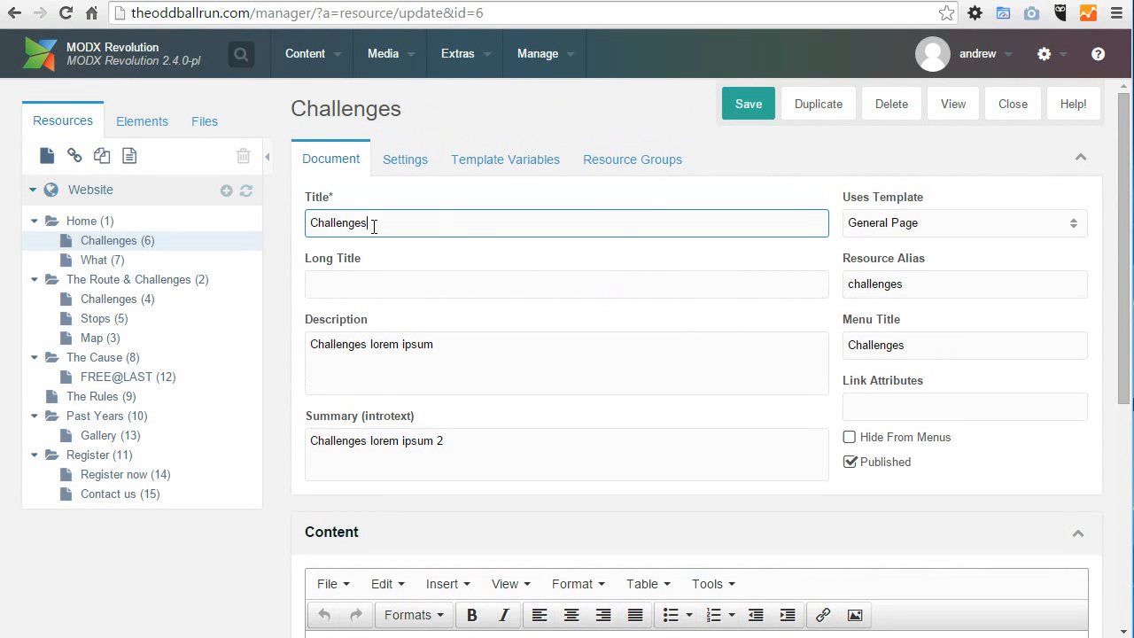
mouse_move(374, 227)
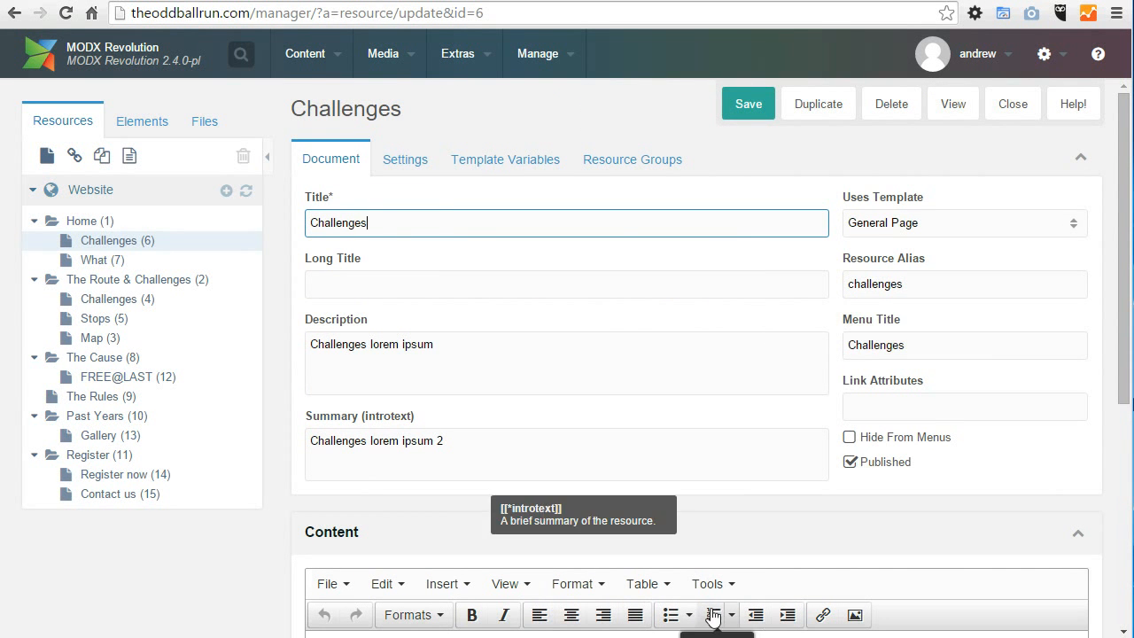
drag(301, 199, 1022, 439)
click(1007, 496)
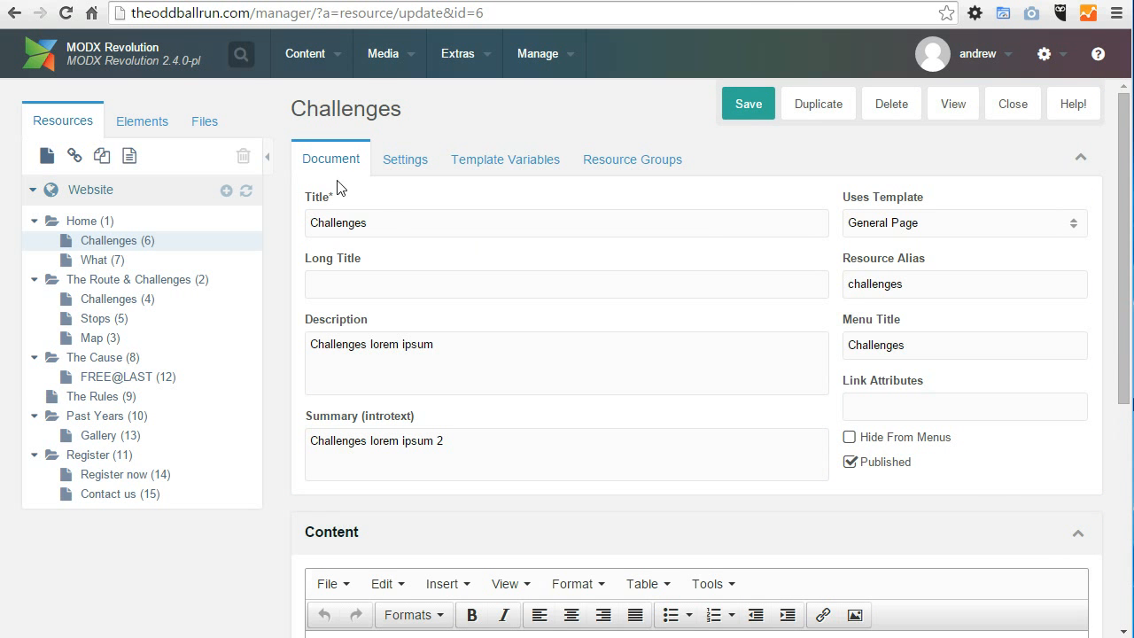
Step: Compare the Challenges resource's title and alias with the page address on the public site
key(ctrl+Tab)
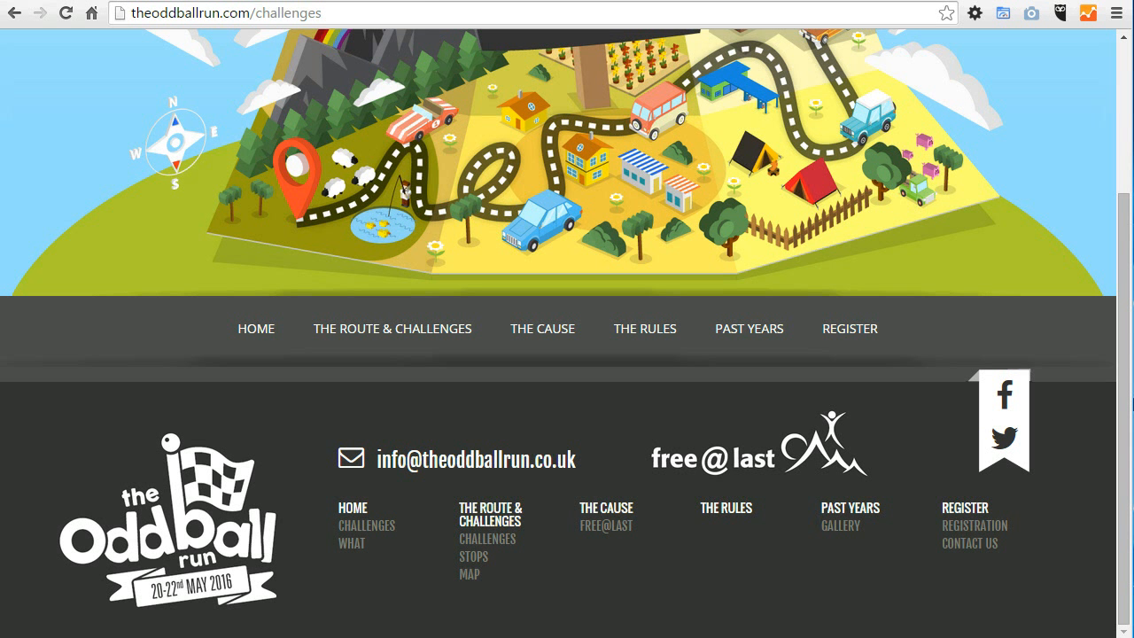
click(165, 1)
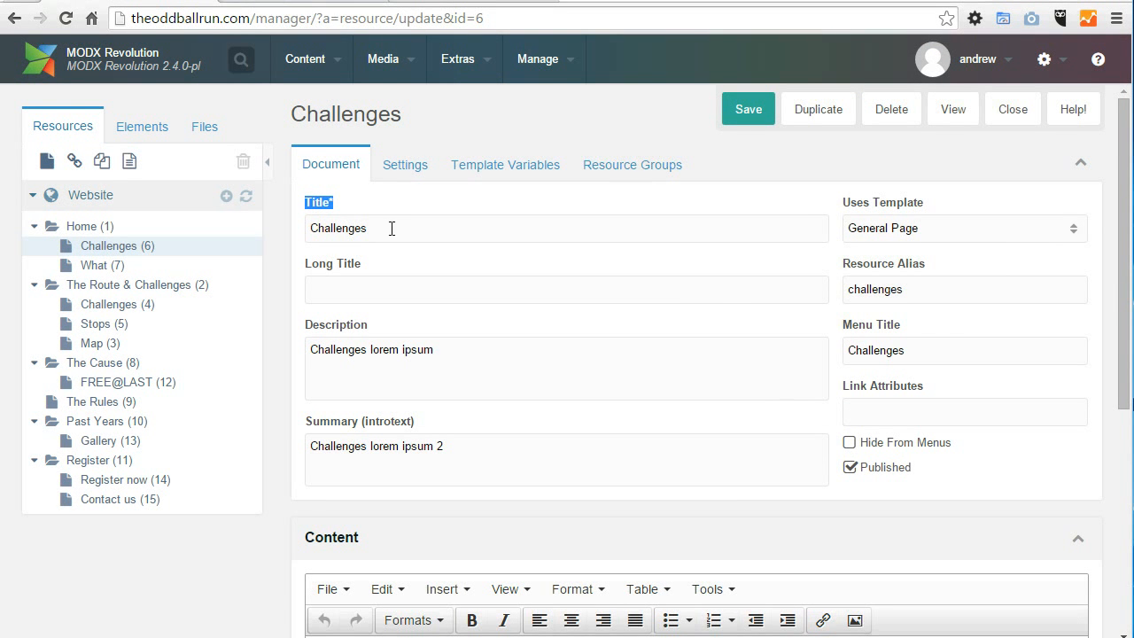
click(935, 283)
click(275, 1)
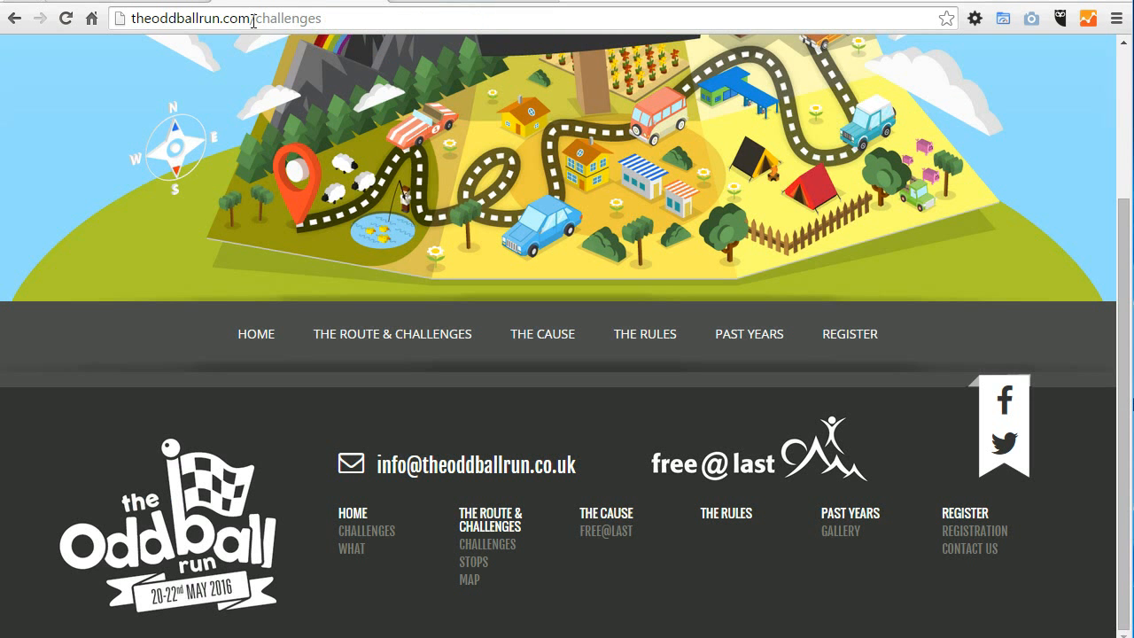
click(132, 1)
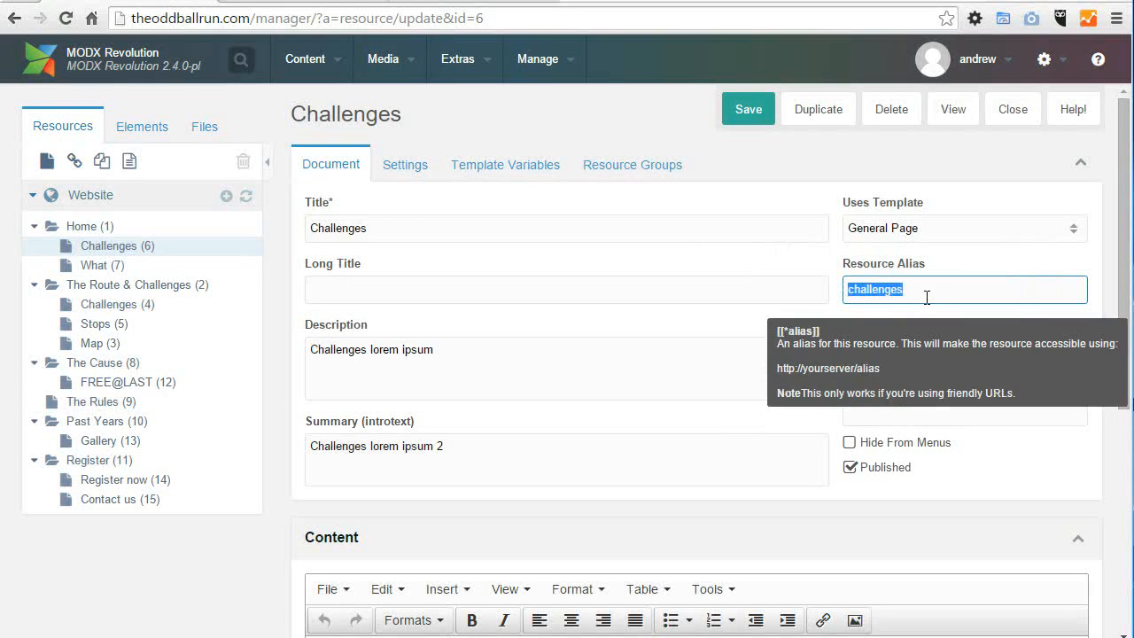
Step: Set the Challenges resource alias to challenges-oddball, save it, and check the page's address on the public site
click(928, 299)
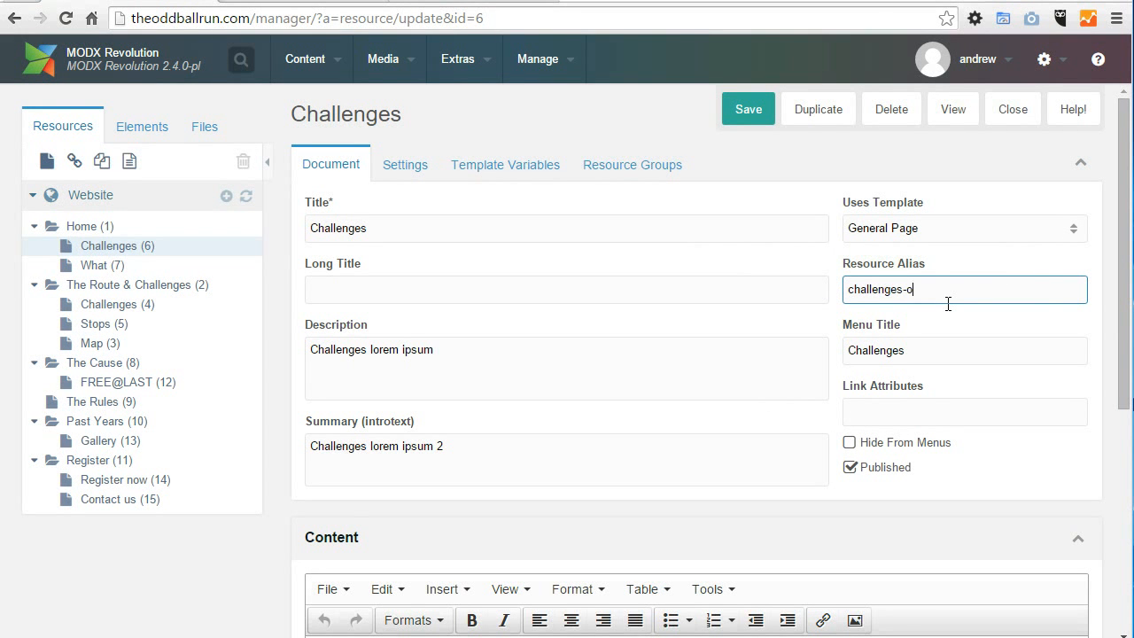
click(749, 109)
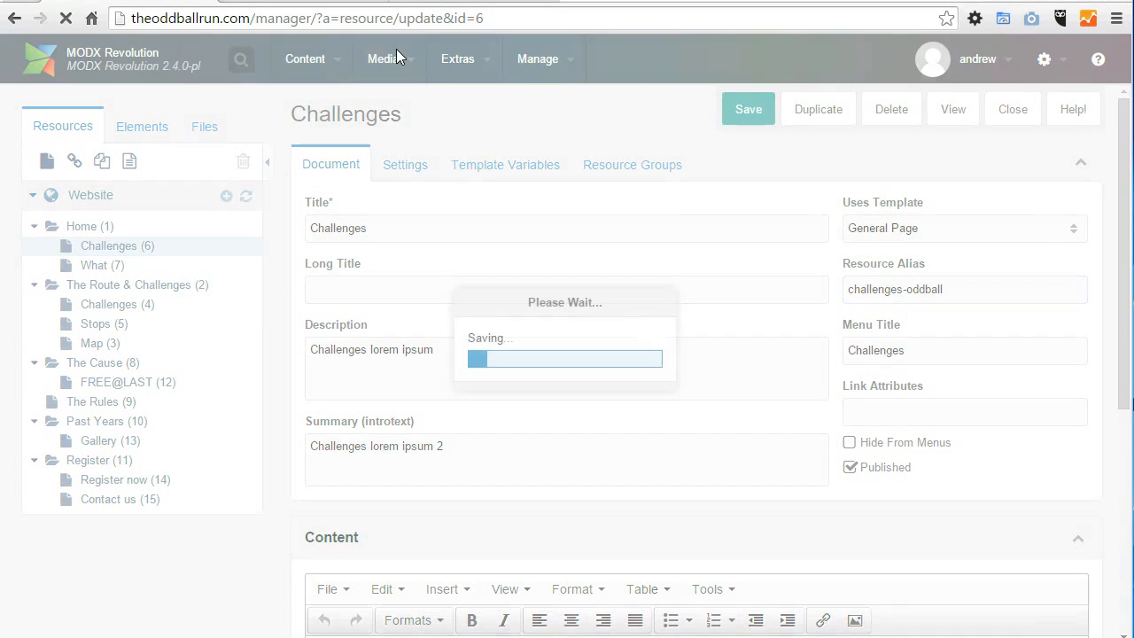
click(275, 1)
click(276, 337)
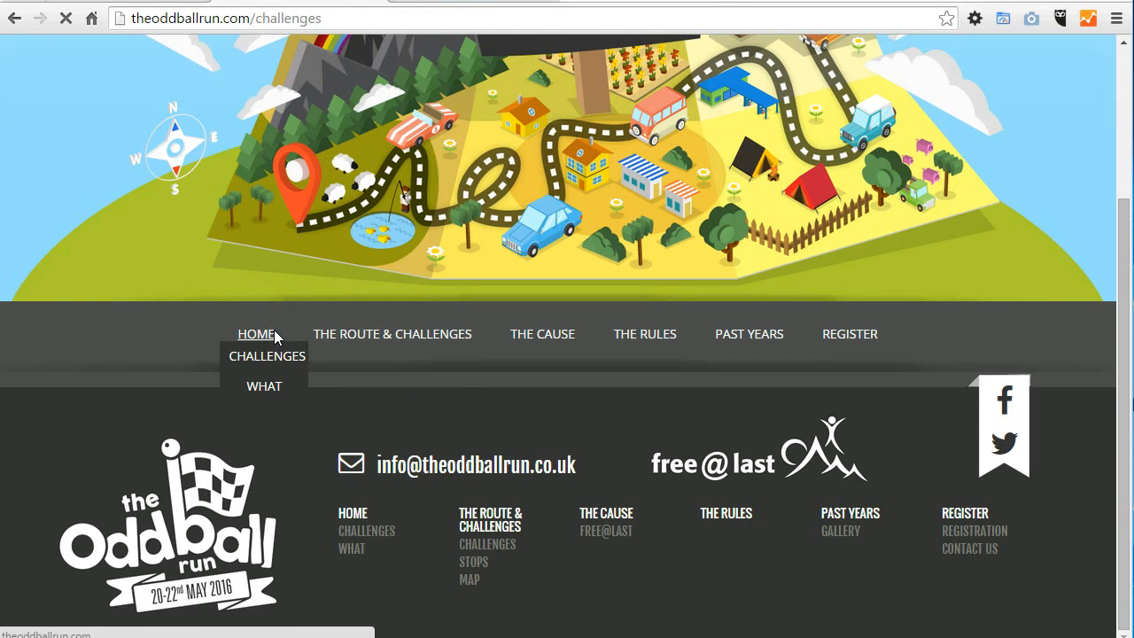
click(256, 574)
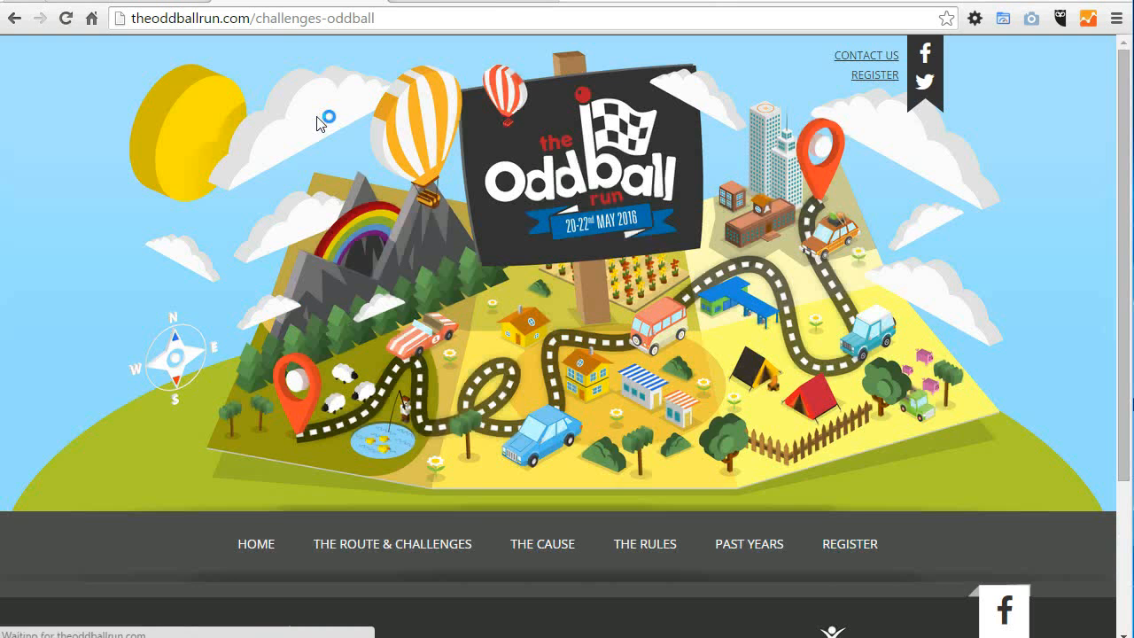
drag(273, 17, 429, 18)
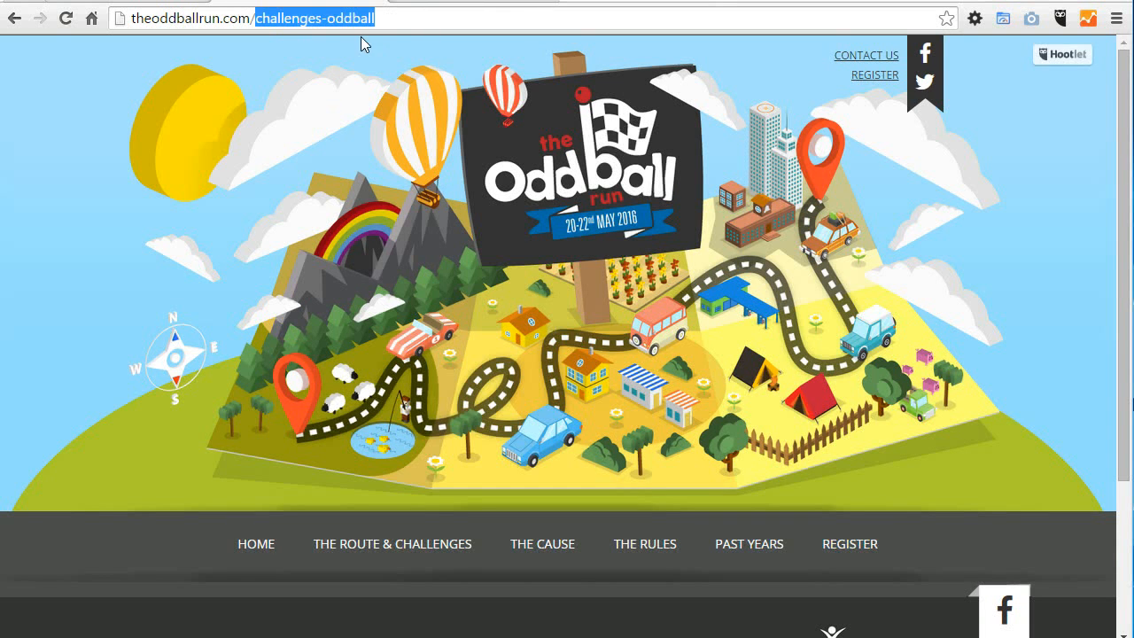
Step: View the Long Title field in the manager, and search Google for "my test search" to examine a result's title
click(144, 1)
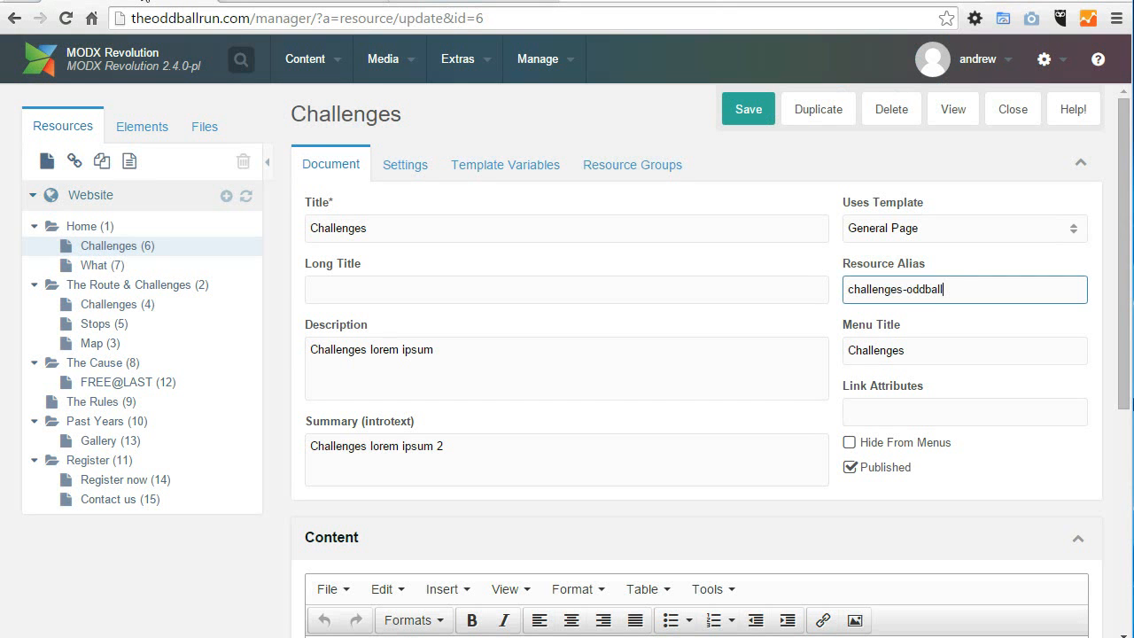
scroll(532, 266, down, 1)
click(327, 246)
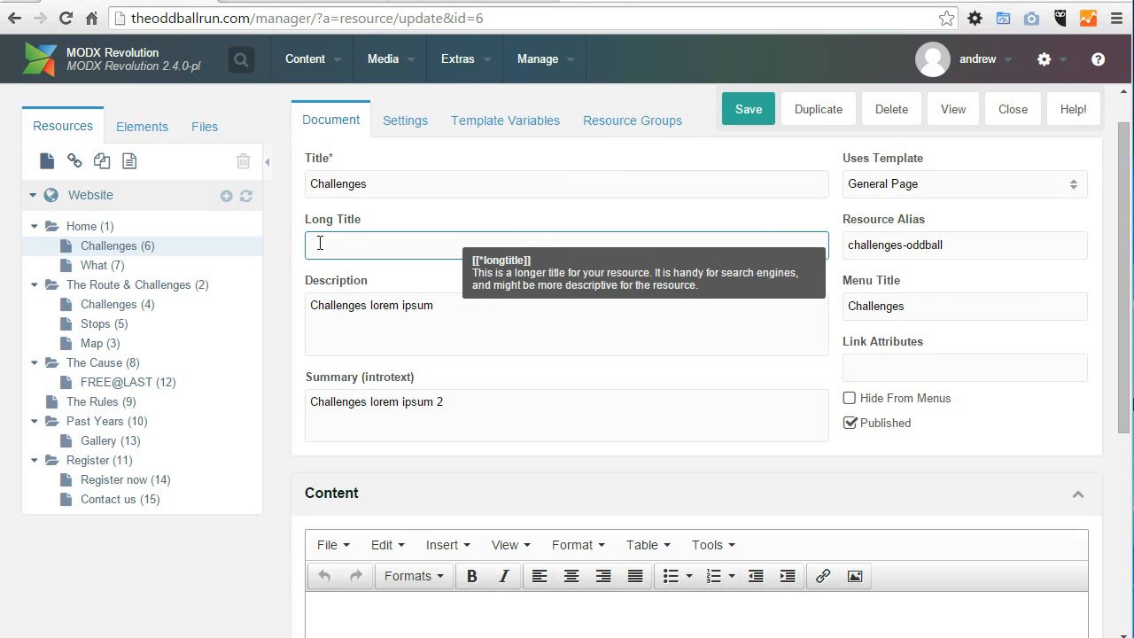
click(577, 4)
text(my test search)
key(Return)
drag(341, 197, 120, 196)
drag(581, 285, 128, 280)
click(707, 276)
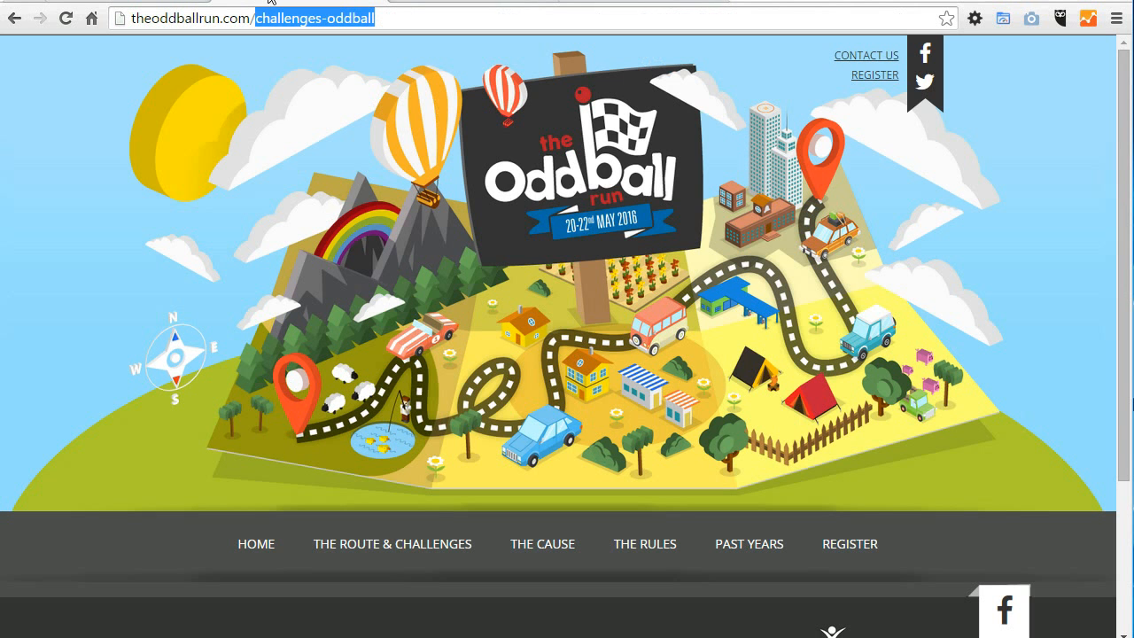
Step: Compare the Description and Summary fields of the Challenges resource with a Google result's description, and review the publishing options
click(111, 1)
drag(456, 319, 248, 288)
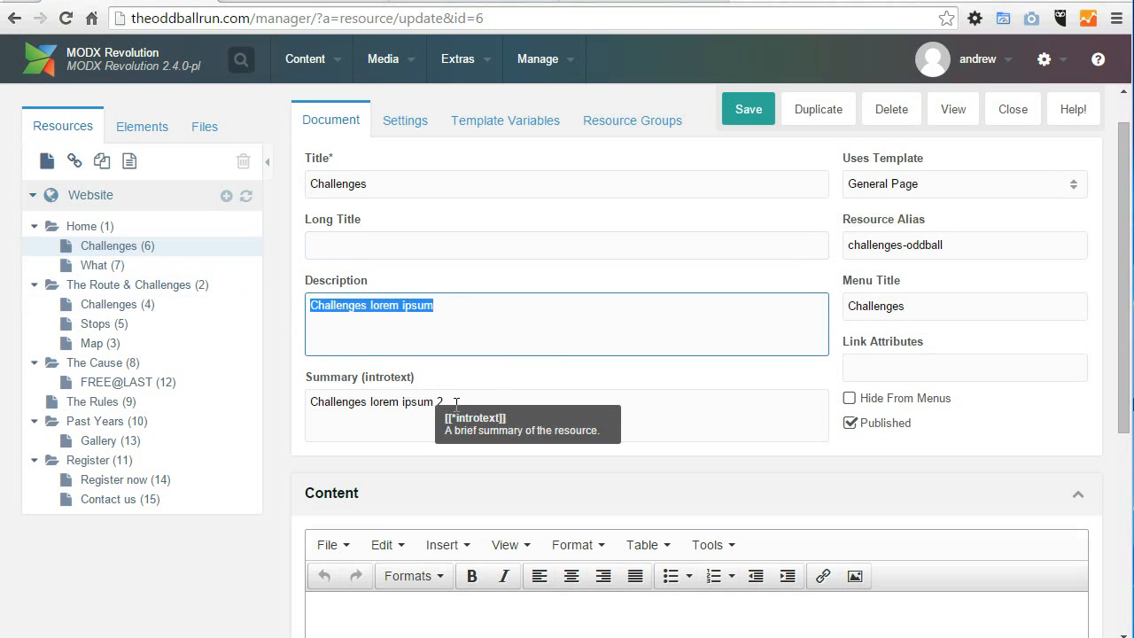
click(598, 2)
drag(521, 335, 197, 315)
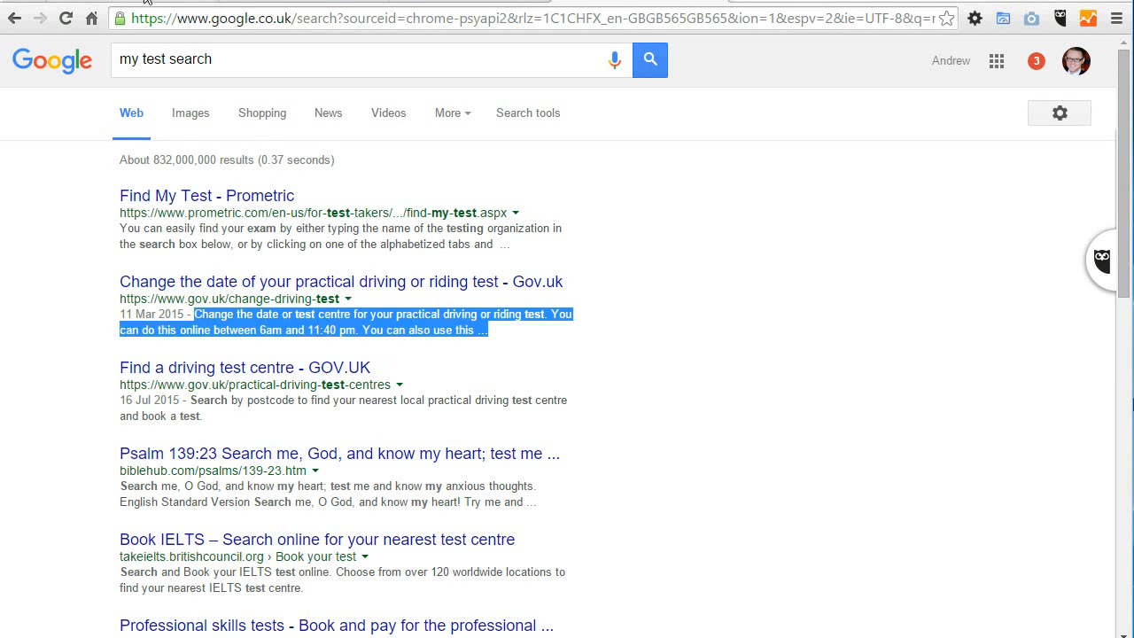
click(184, 1)
drag(505, 410, 258, 384)
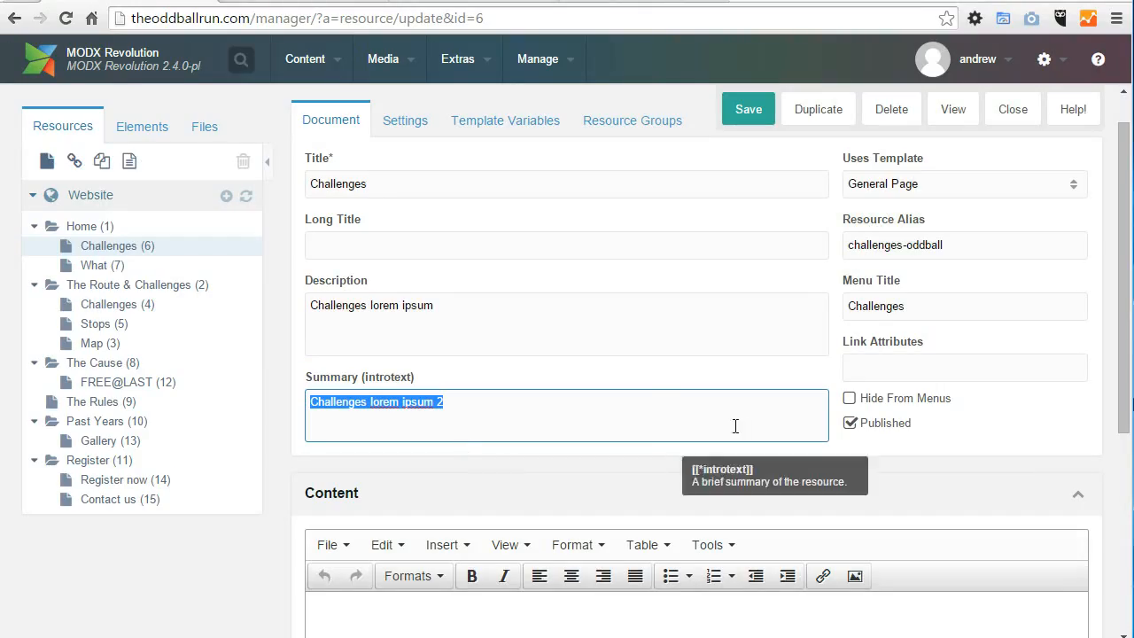
drag(301, 152, 836, 401)
click(969, 455)
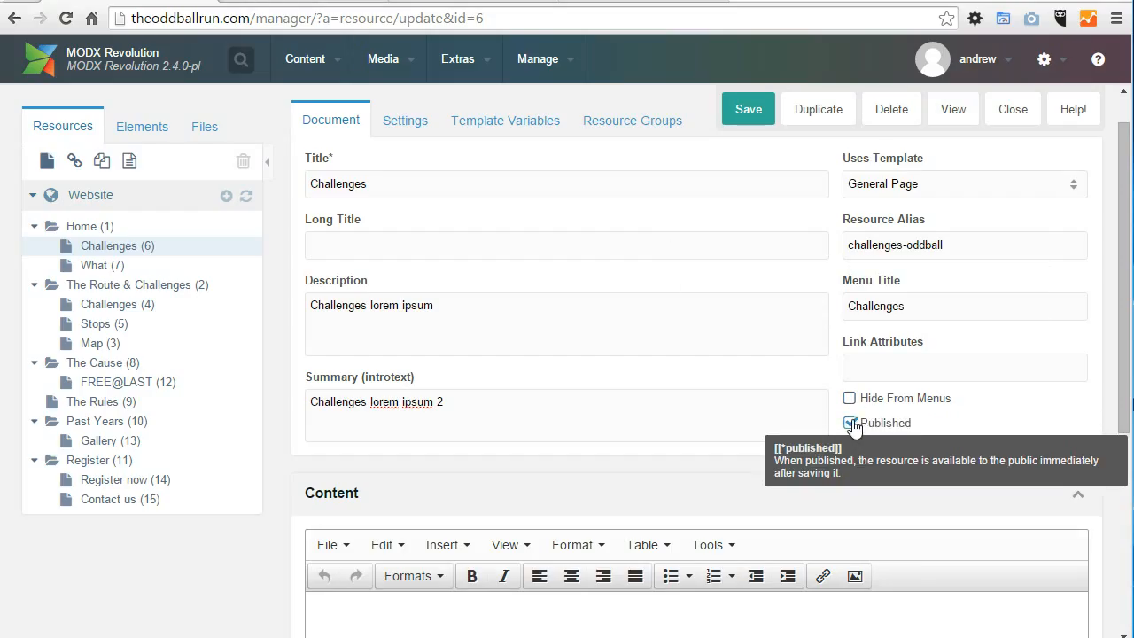
Step: Enter "hello this is my content" as the Challenges page content, with "My title" on a separate line above it
drag(1127, 345, 1122, 490)
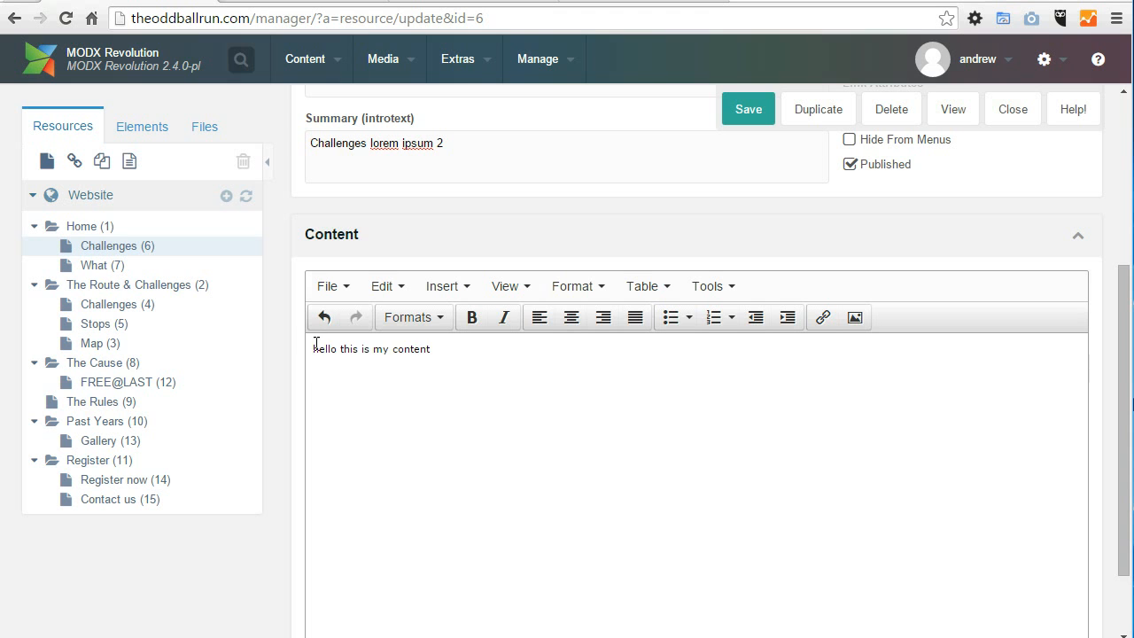
key(Return)
text(My title)
Step: Select "My title" and look through the content editor's header formats, table options and file options
drag(352, 348, 313, 348)
click(415, 317)
mouse_move(427, 355)
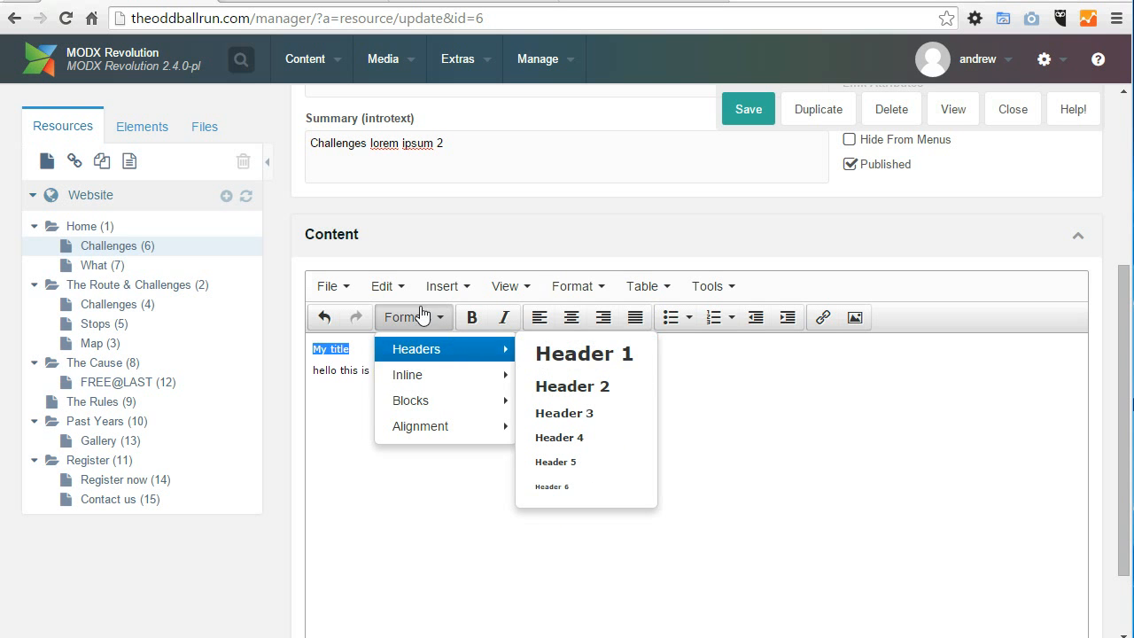
click(574, 286)
click(684, 287)
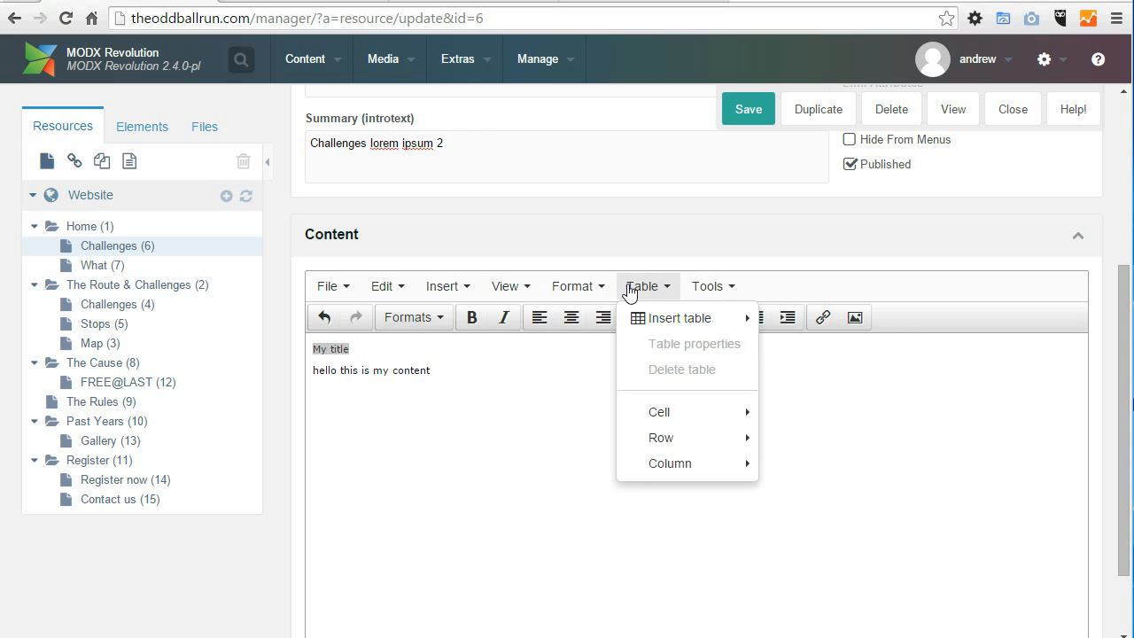
mouse_move(350, 287)
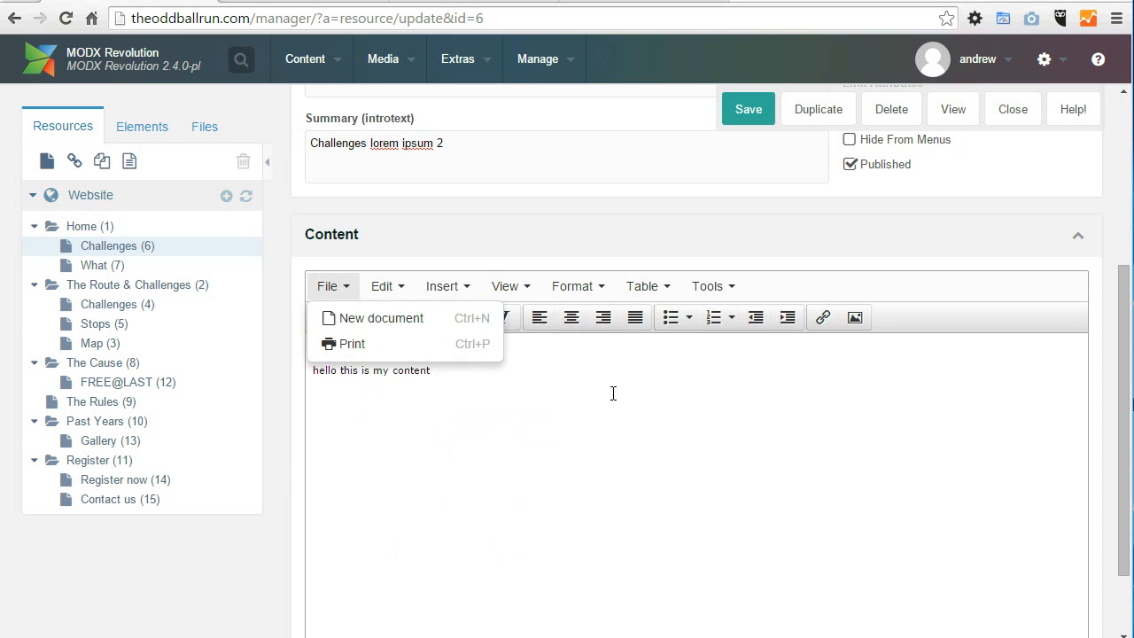
click(757, 488)
Step: Apply the Header 2 format to the empty line below the content and Header 1 to "My title"
click(441, 321)
mouse_move(447, 357)
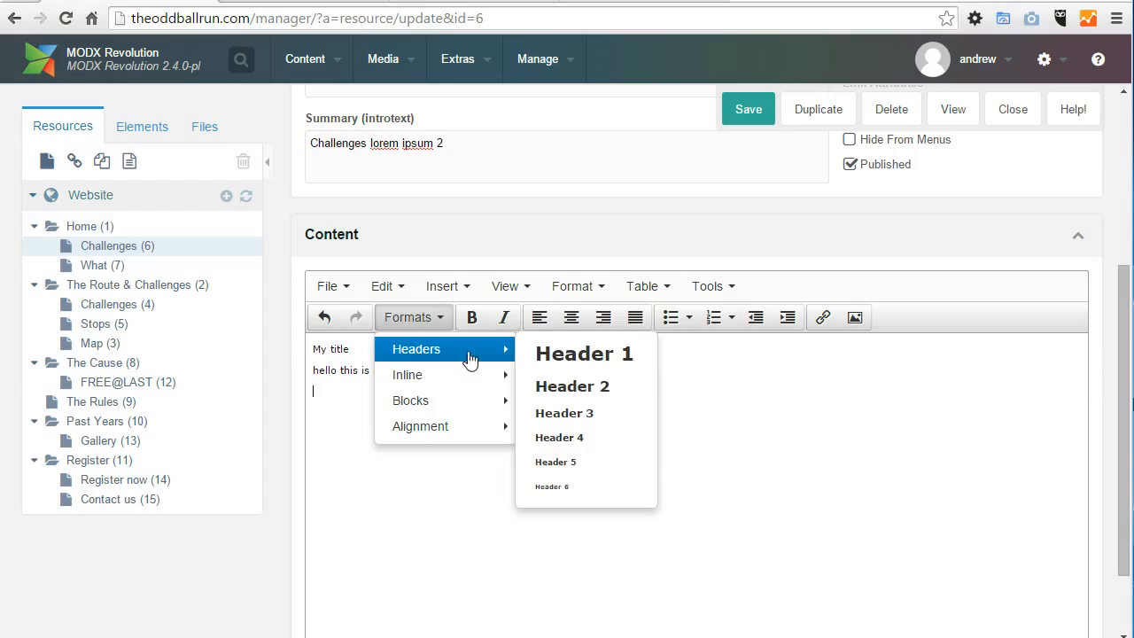
click(573, 386)
drag(380, 346, 306, 351)
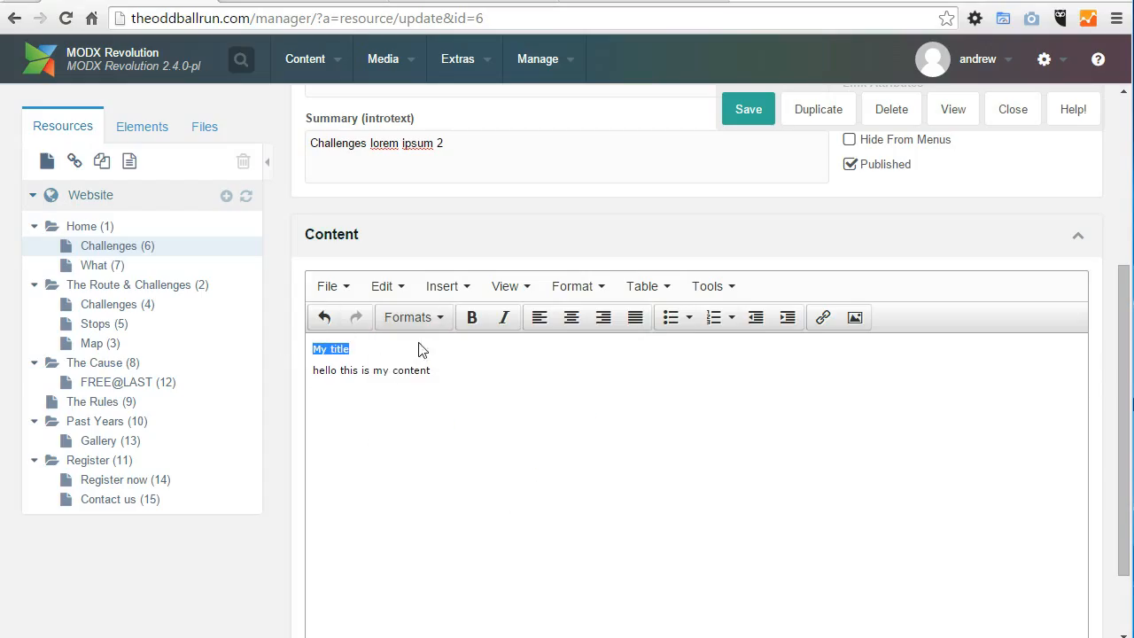
click(414, 317)
mouse_move(476, 351)
click(546, 358)
click(414, 420)
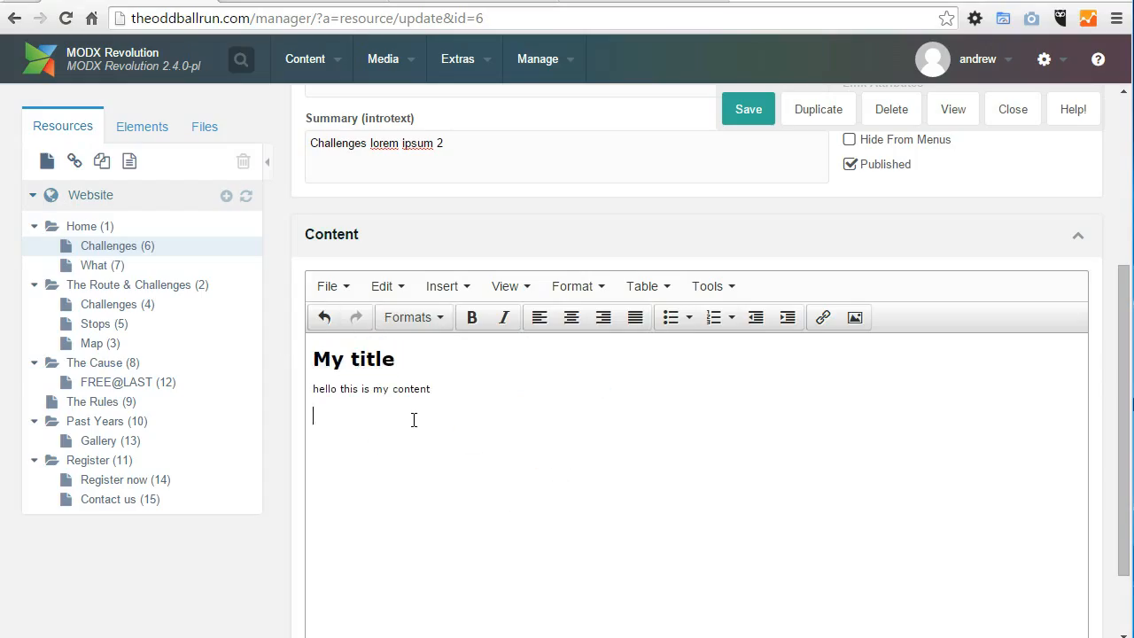
Step: Save the Challenges resource and reload its page on the public site
click(749, 109)
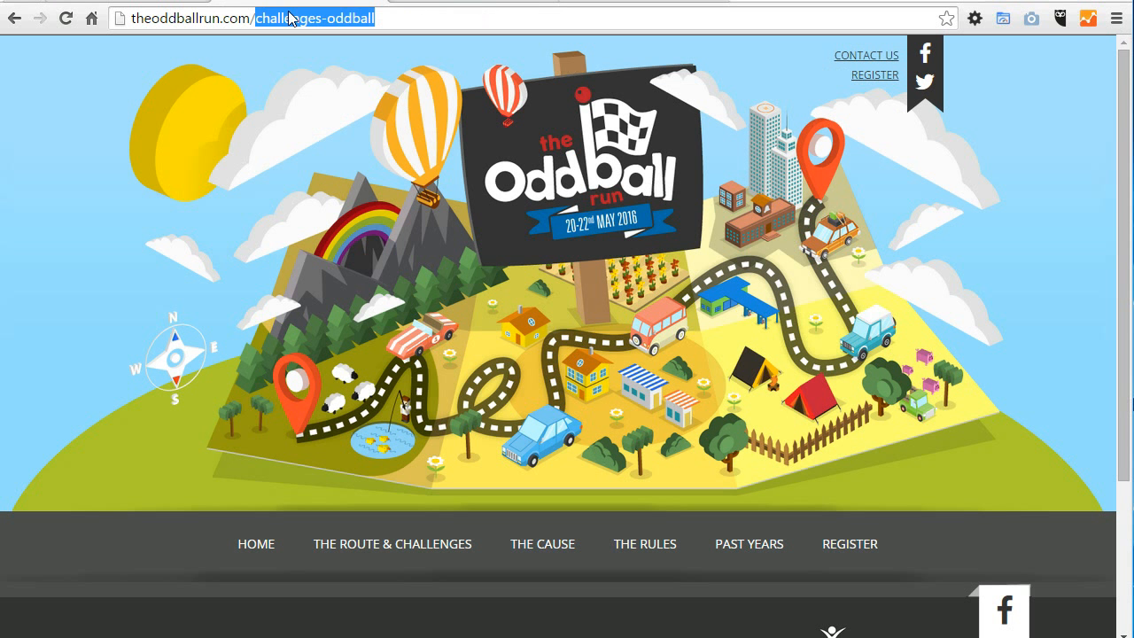
click(288, 18)
key(Return)
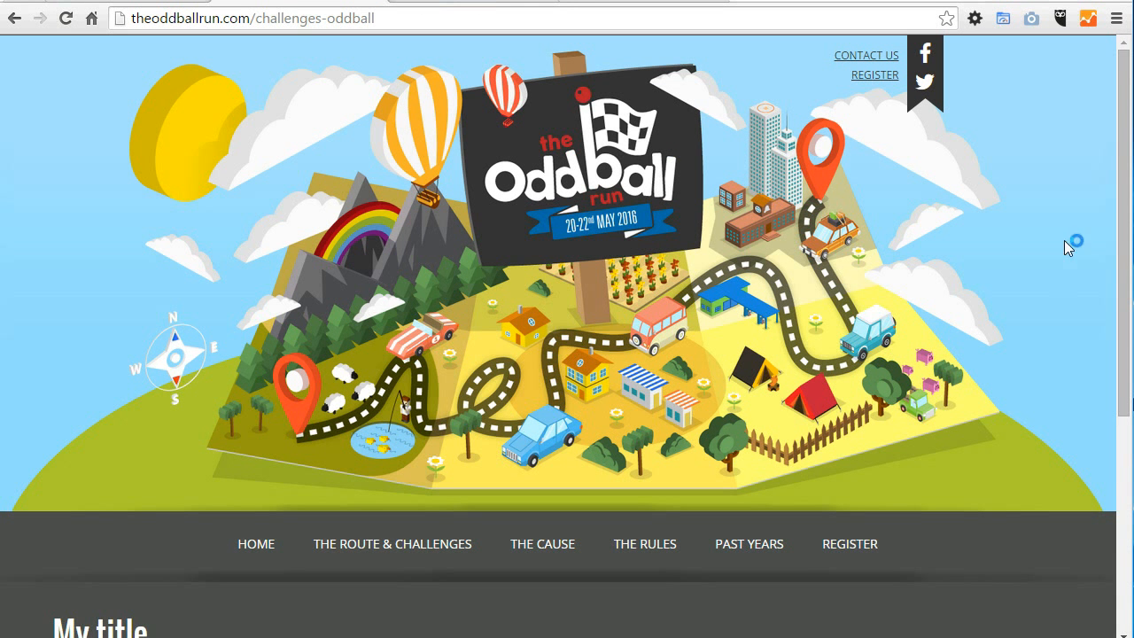
Step: Examine the title and content text on the public Challenges page
drag(1130, 133, 1126, 307)
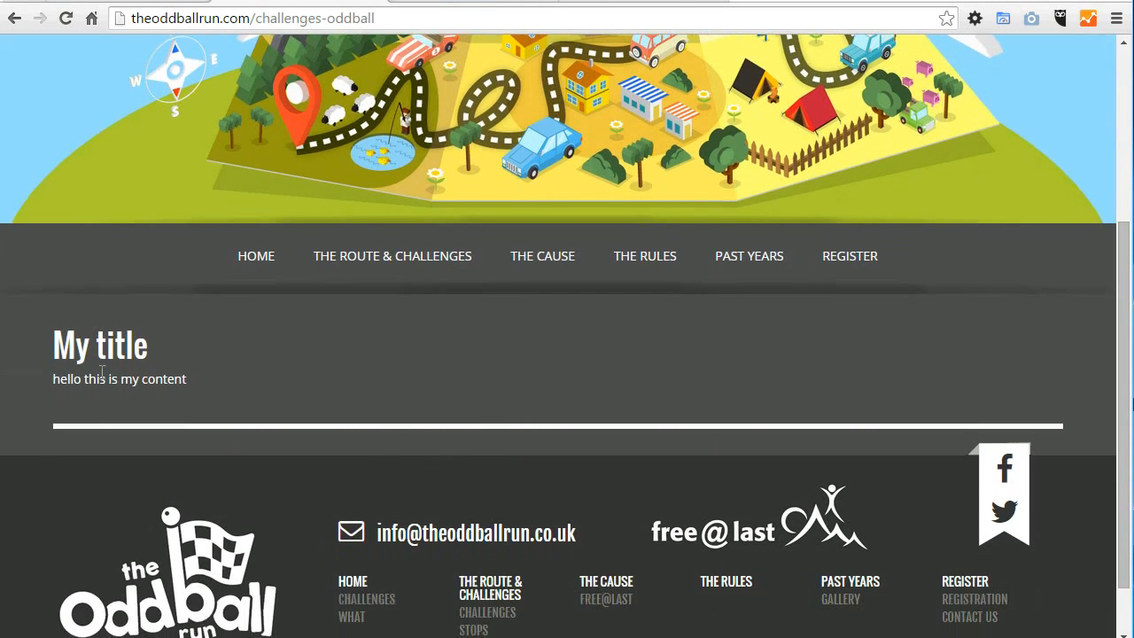
drag(58, 361, 237, 420)
Step: Return to the manager, delete the title and text from the Challenges page content, and save the resource
click(162, 1)
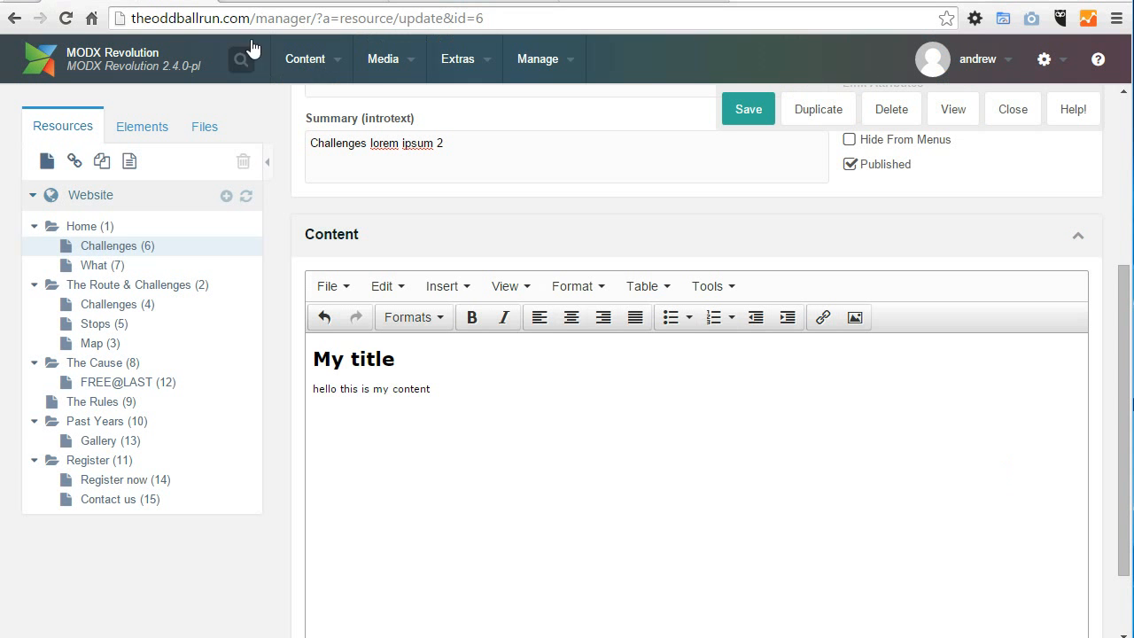
drag(426, 390, 288, 325)
click(592, 413)
drag(409, 361, 202, 307)
click(476, 400)
drag(451, 390, 306, 359)
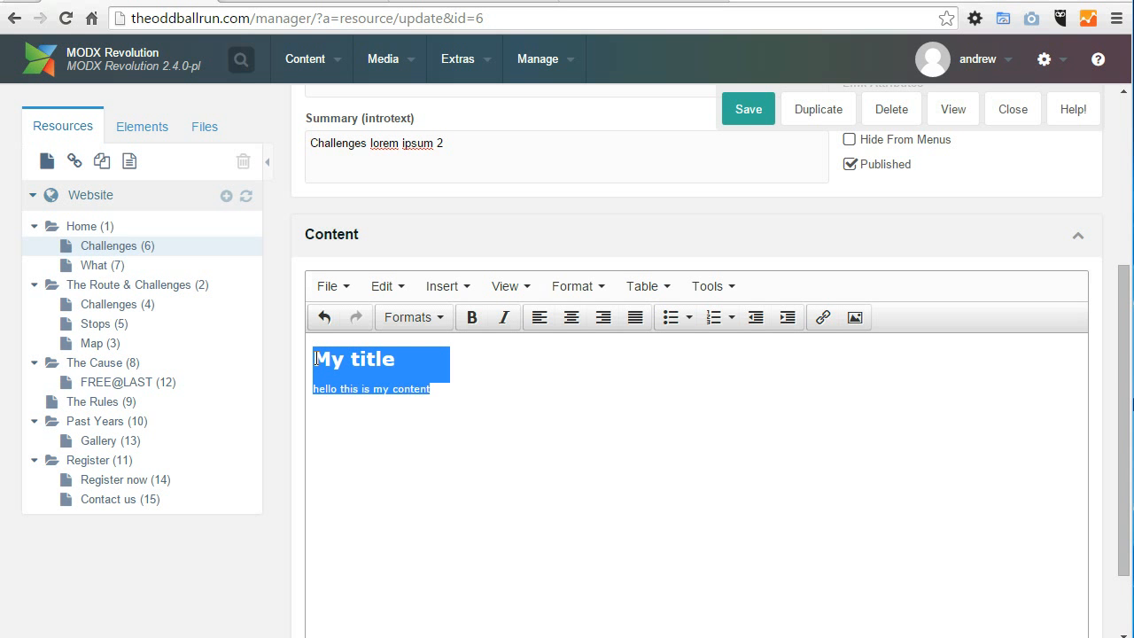
key(Delete)
click(751, 122)
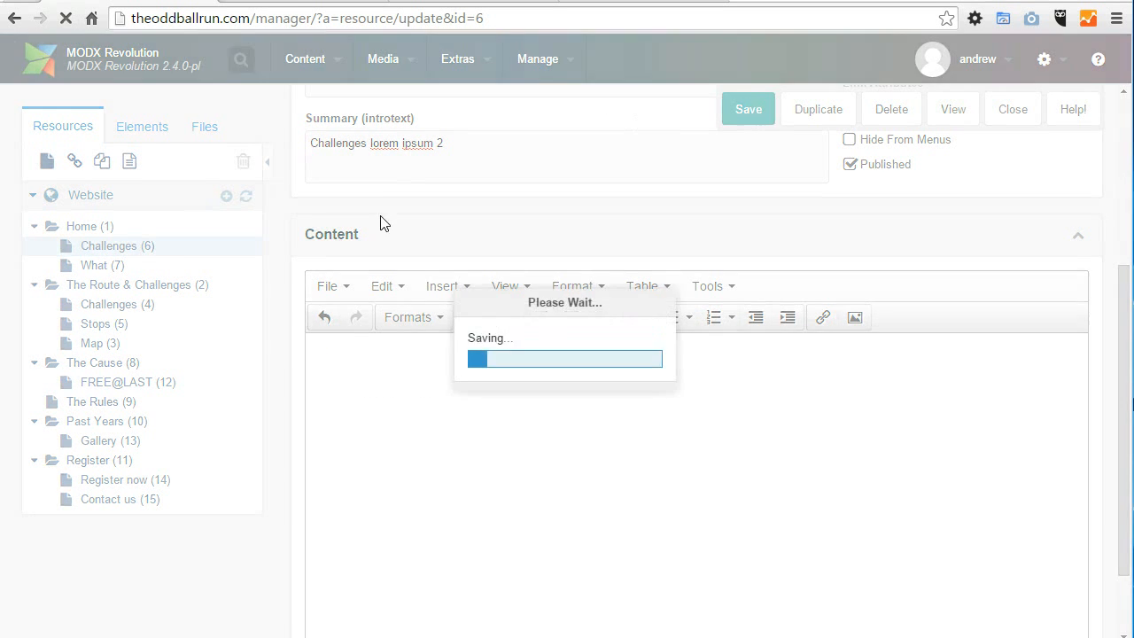
Step: Reload the public Challenges page to check its content area
click(306, 1)
click(307, 19)
key(Return)
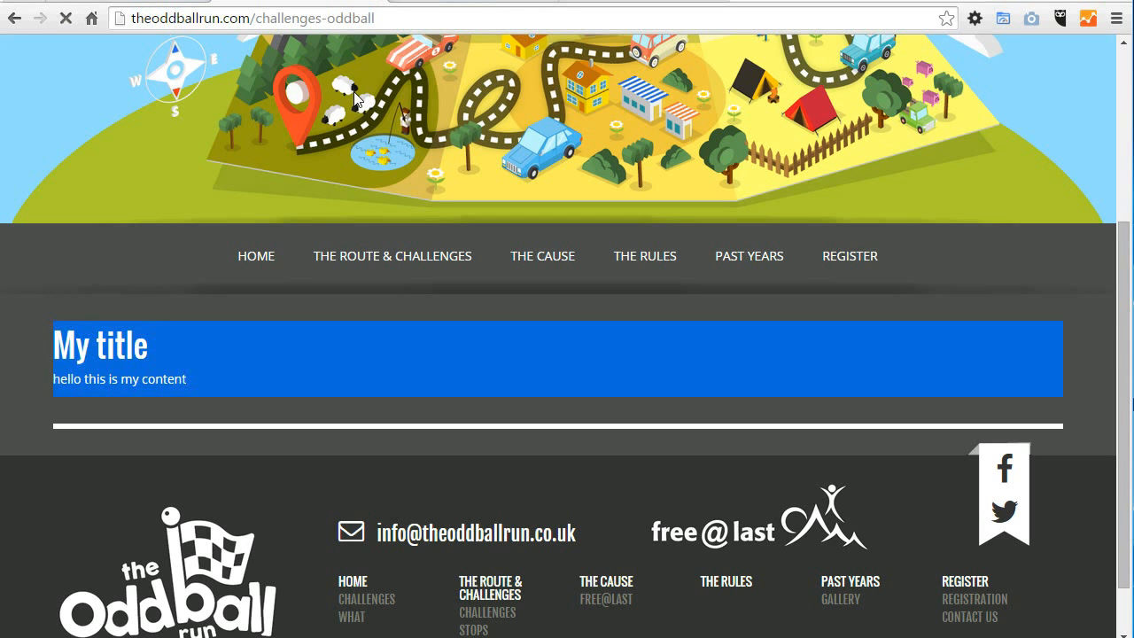
scroll(476, 608, down, 1)
Step: Return to the Challenges resource in the manager, review the available templates, and choose General Page
click(175, 2)
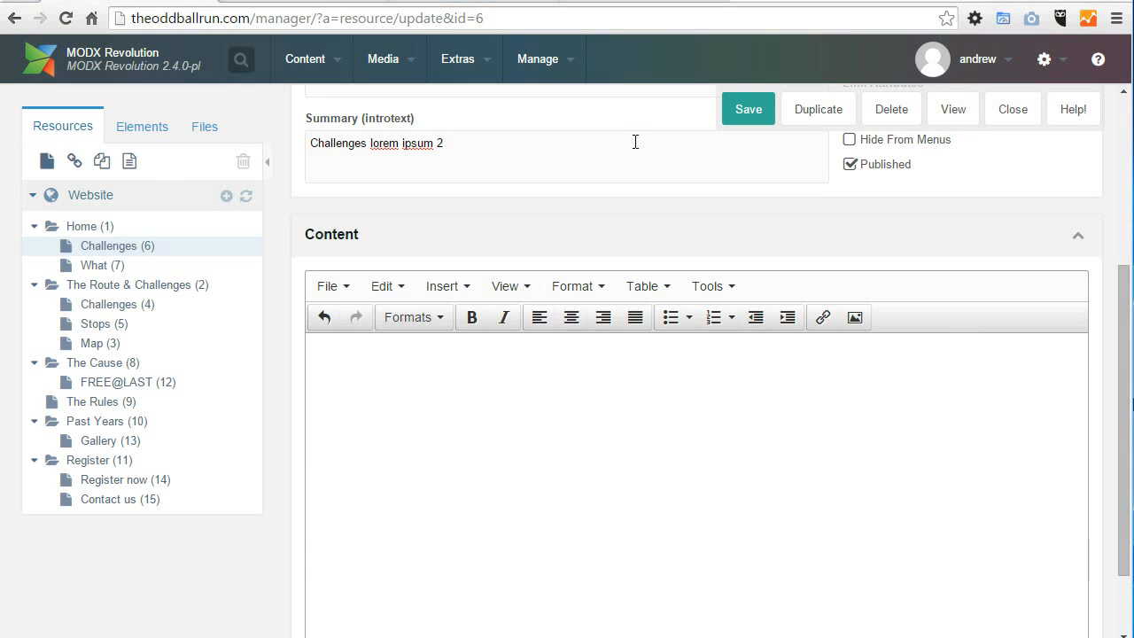
drag(1118, 306, 1112, 124)
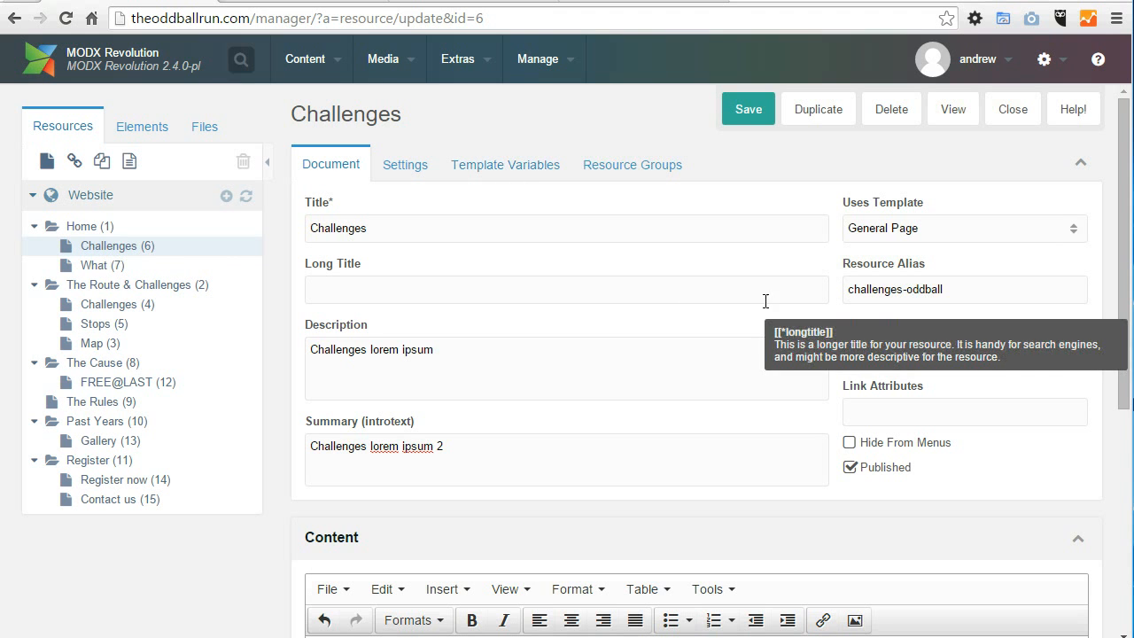
drag(837, 205, 1039, 251)
click(1073, 228)
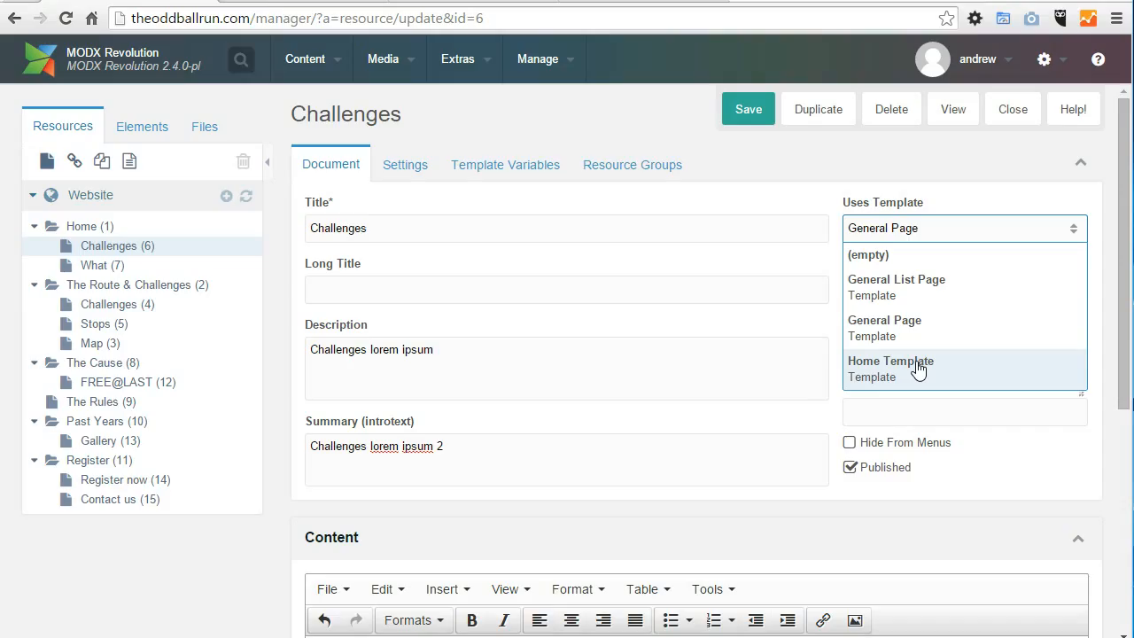
click(875, 328)
Step: Review the General template variables of the Challenges resource, including its thumbnail image and the Hide Head Navigation options
click(504, 171)
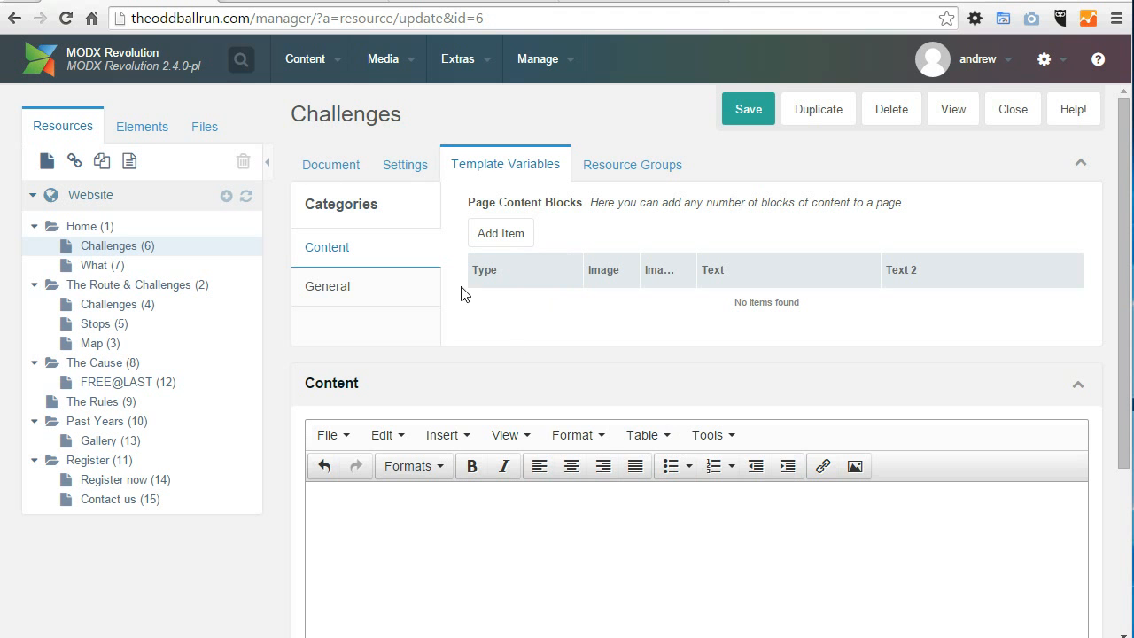
click(333, 285)
click(611, 256)
key(ctrl+a)
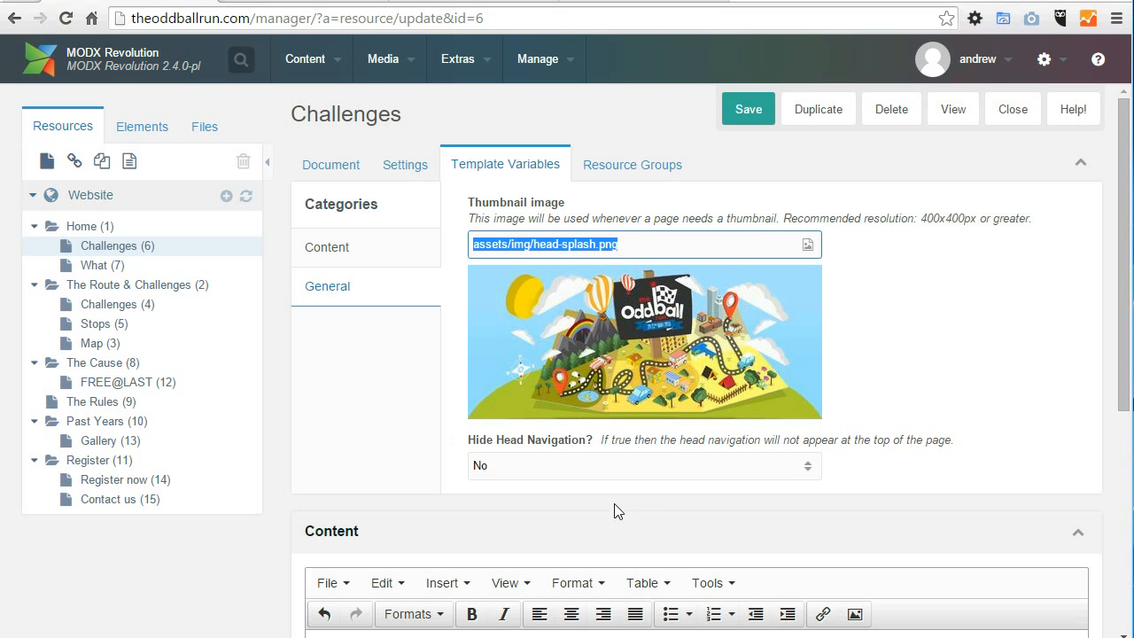
click(807, 470)
click(807, 469)
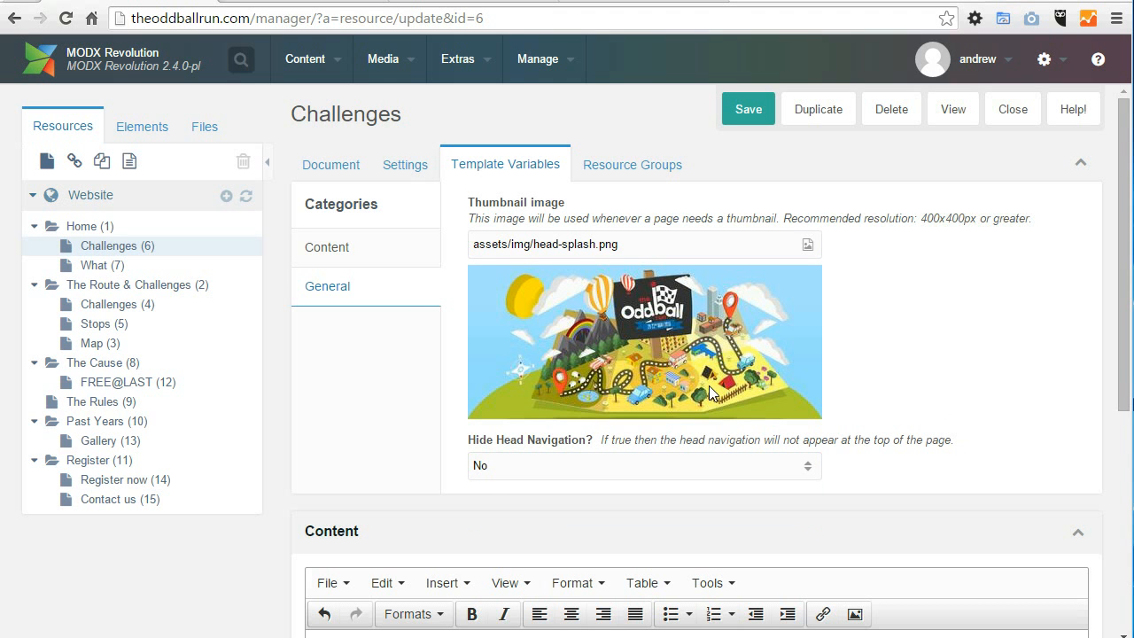
Step: Reopen the Challenges (6) resource and examine the Page Content Blocks among its template variables
click(327, 248)
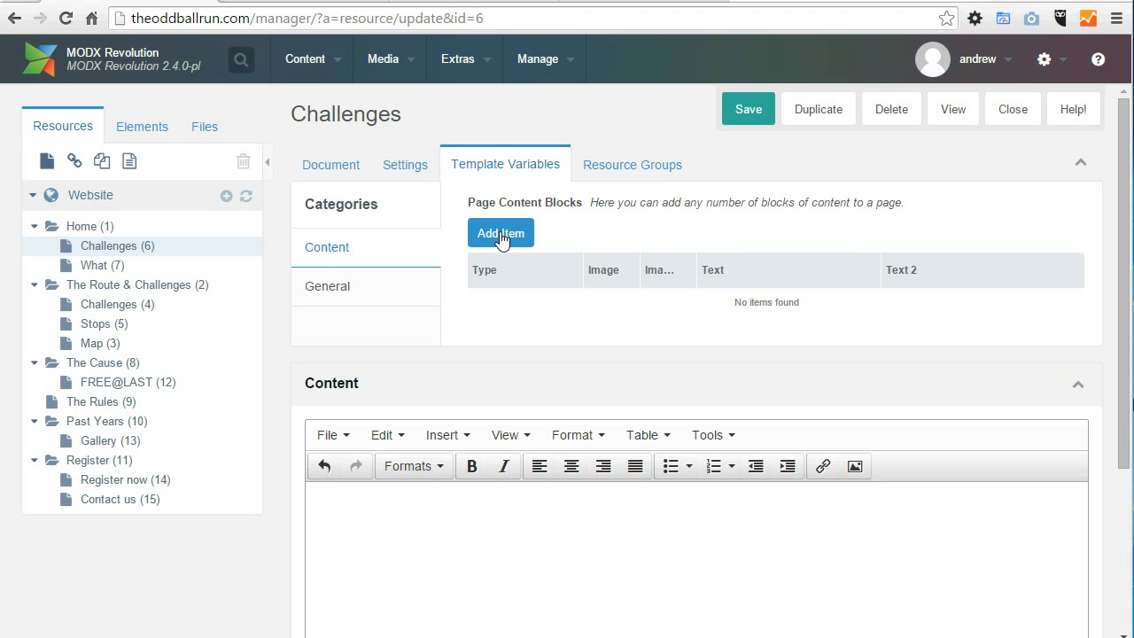
click(125, 248)
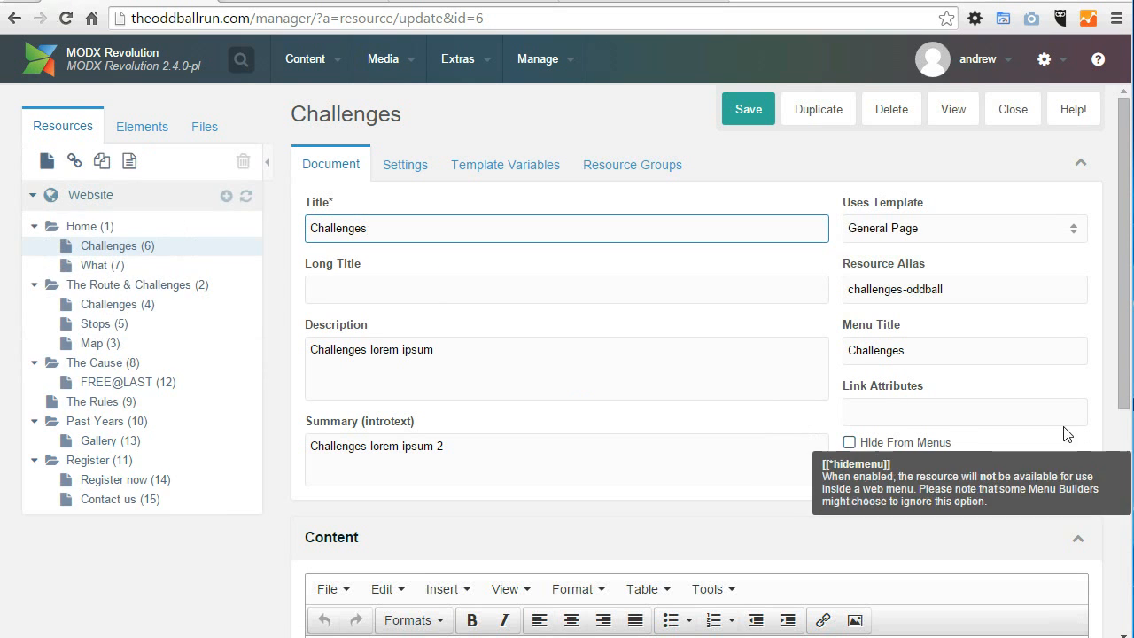
click(506, 162)
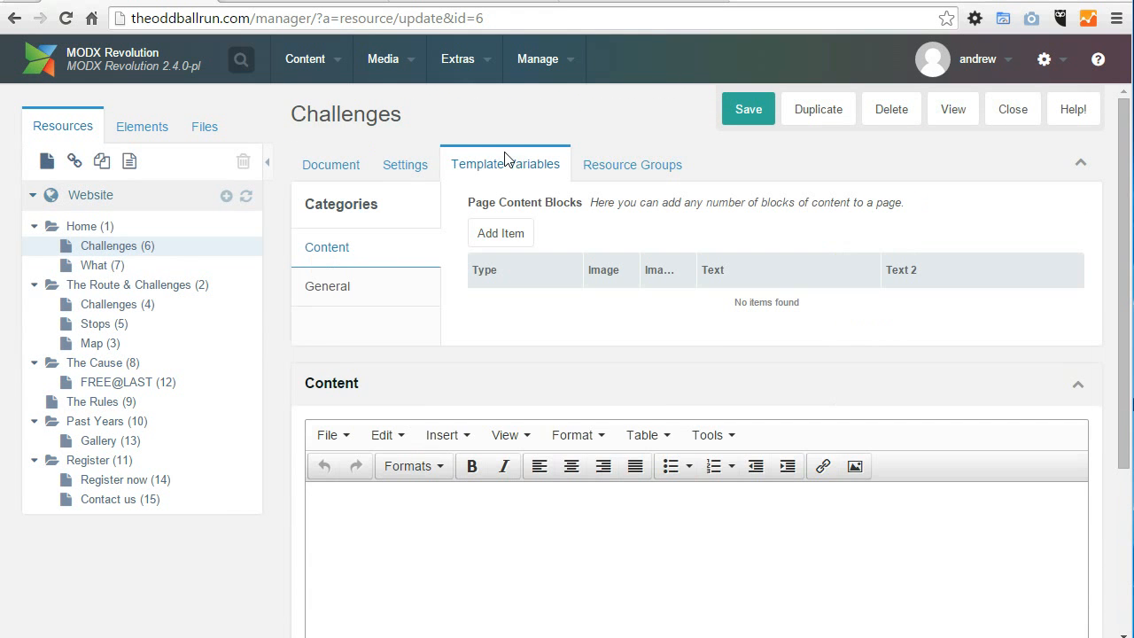
drag(508, 203, 614, 232)
click(679, 203)
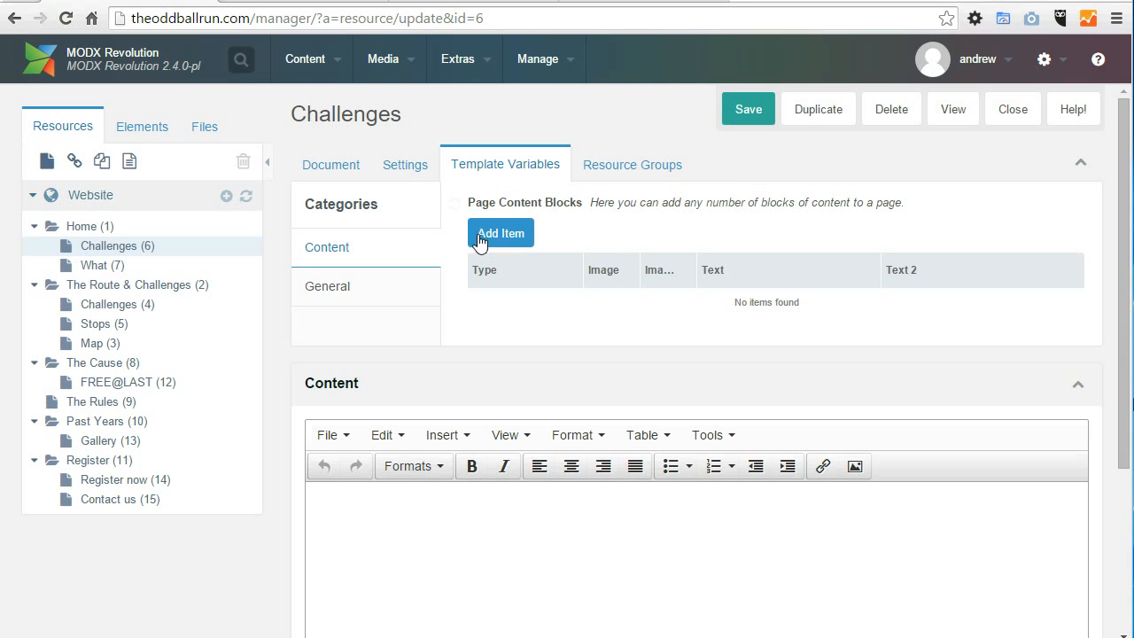
Step: Start a new page content block of type TEXT-IMAGE with the text "hello"
click(485, 235)
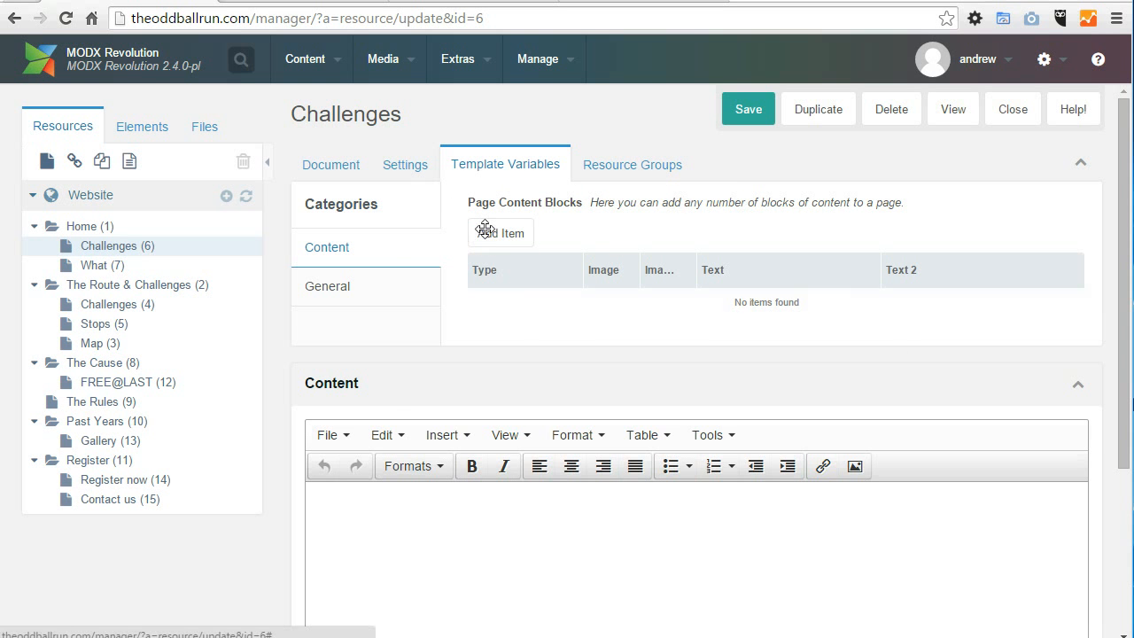
drag(812, 246, 558, 114)
click(612, 192)
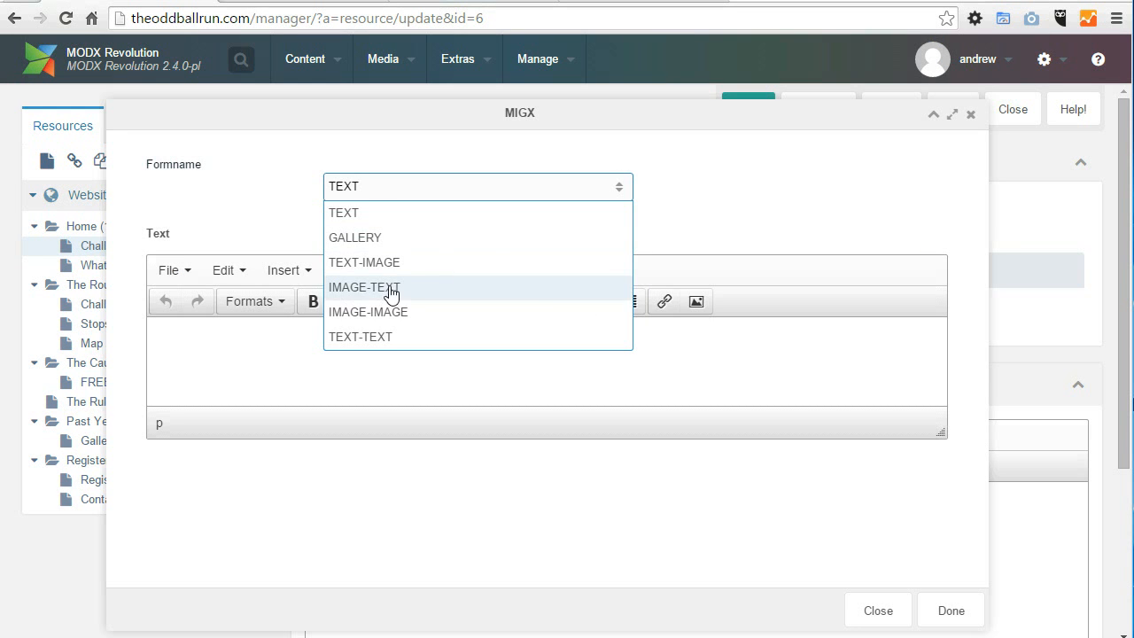
click(357, 263)
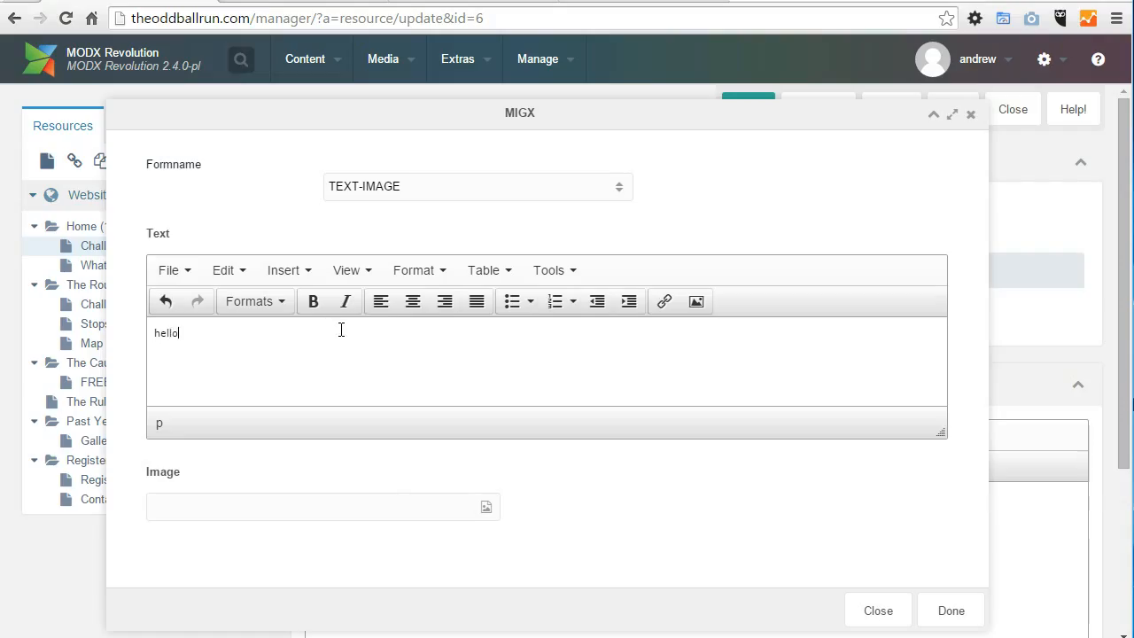
Step: Set the block's image to Blue-tit-2.jpg from the public folder and finish the block
click(486, 507)
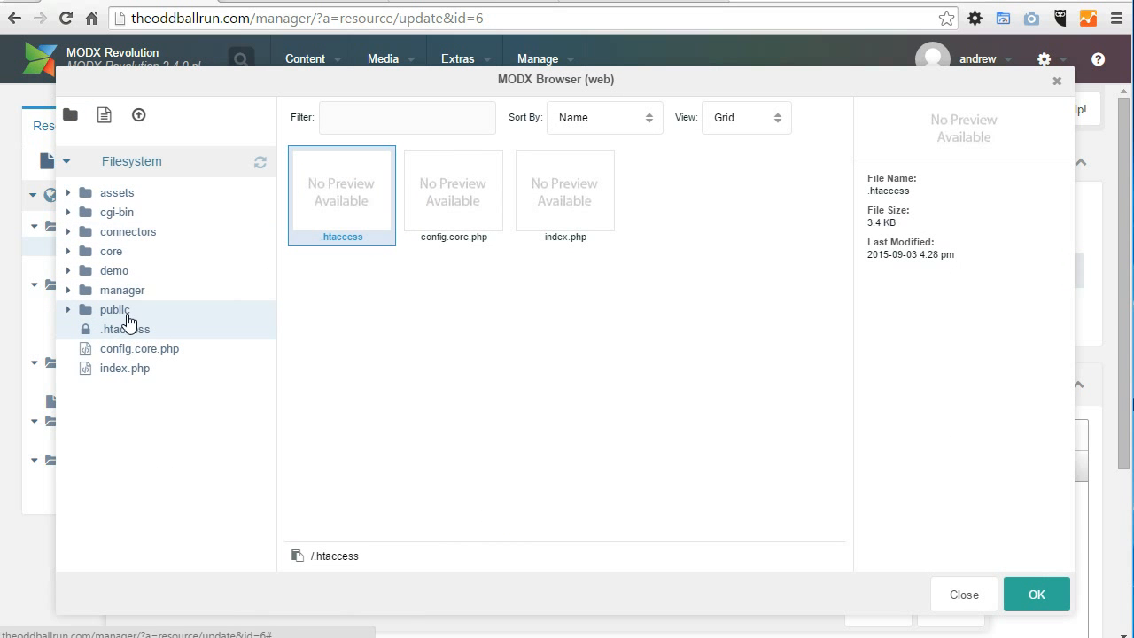
click(122, 316)
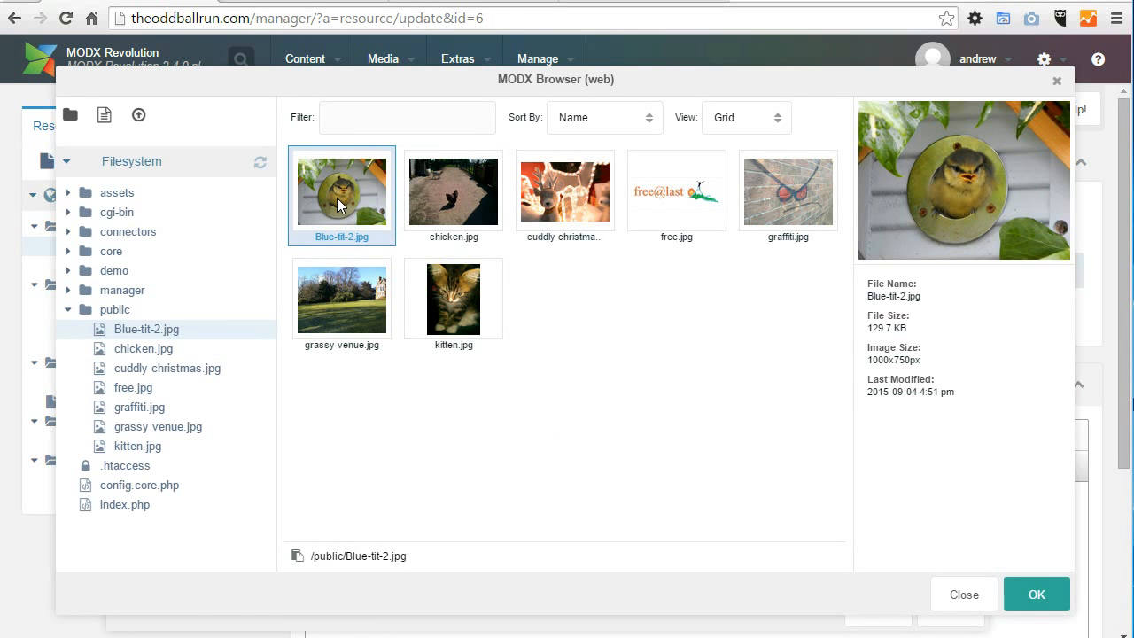
double_click(338, 204)
scroll(734, 430, down, 1)
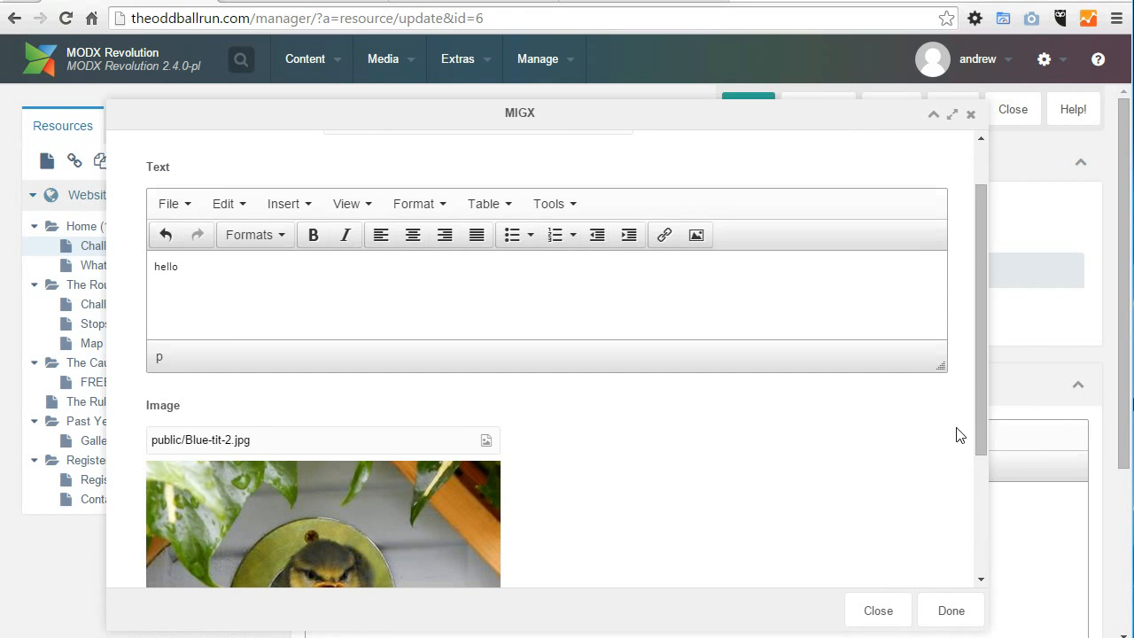
click(957, 610)
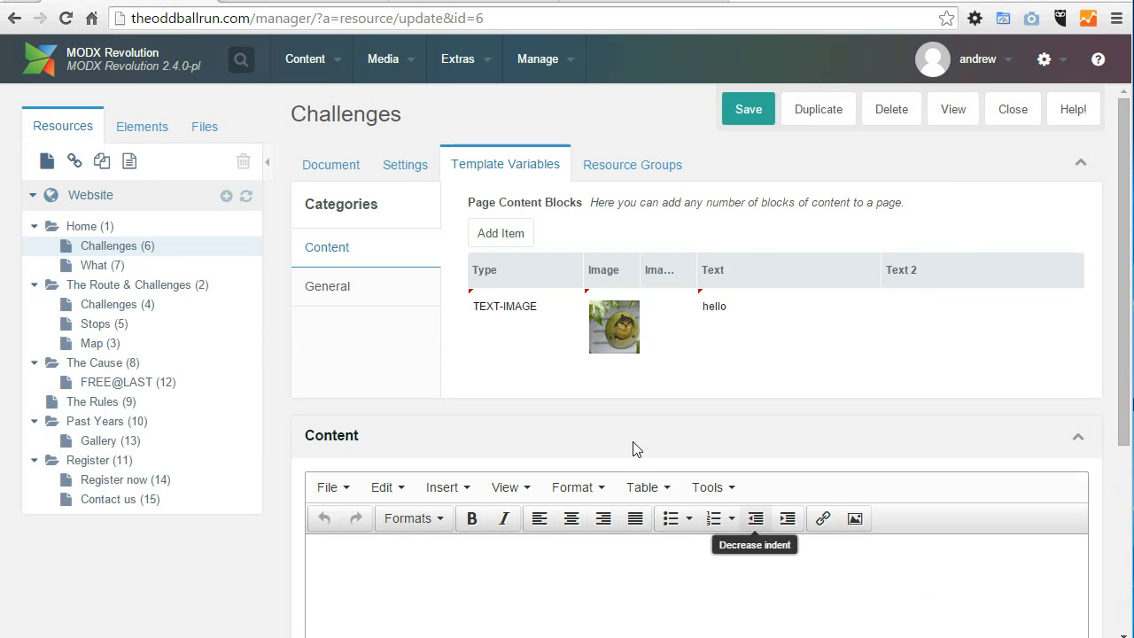
Step: Save the Challenges resource and reload its public page to view the text and image block
click(740, 116)
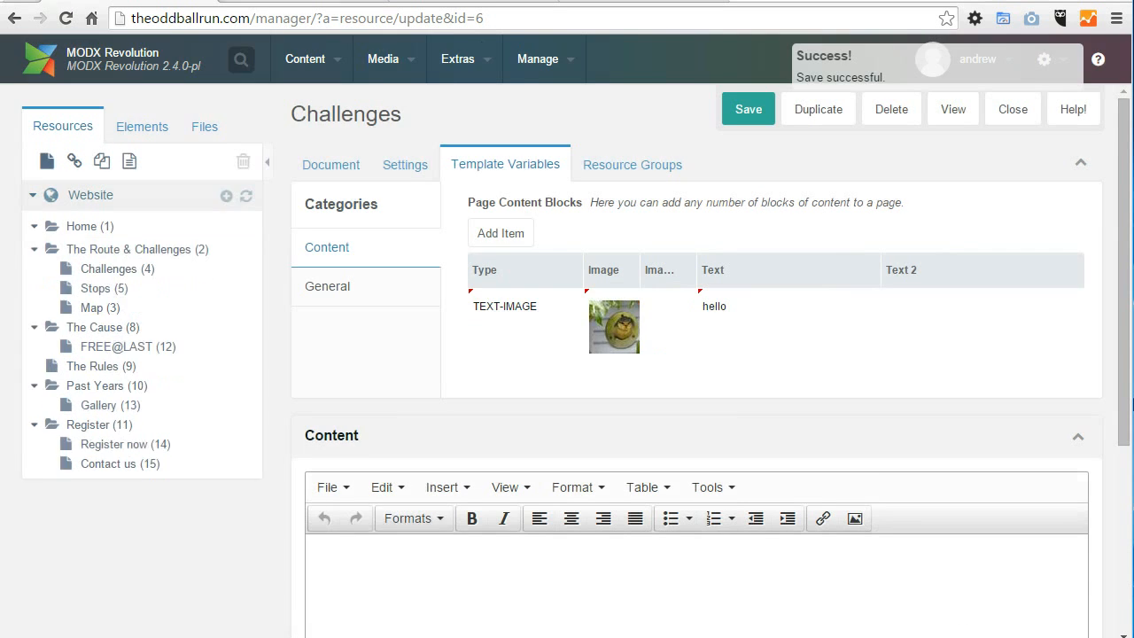
click(273, 2)
click(271, 25)
key(Return)
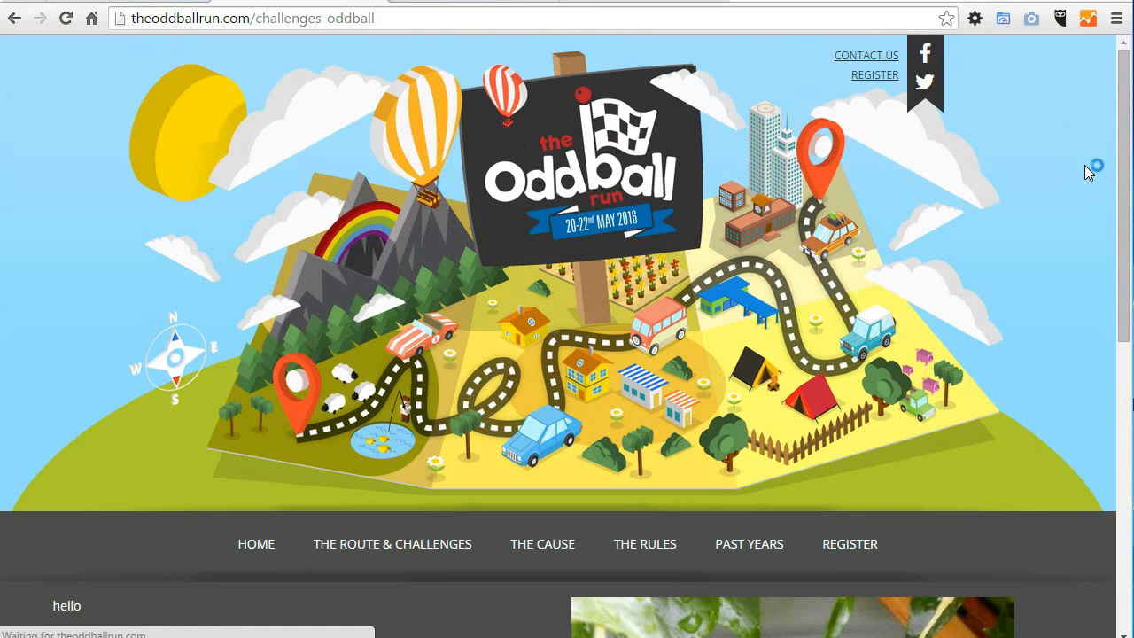
scroll(1121, 115, down, 6)
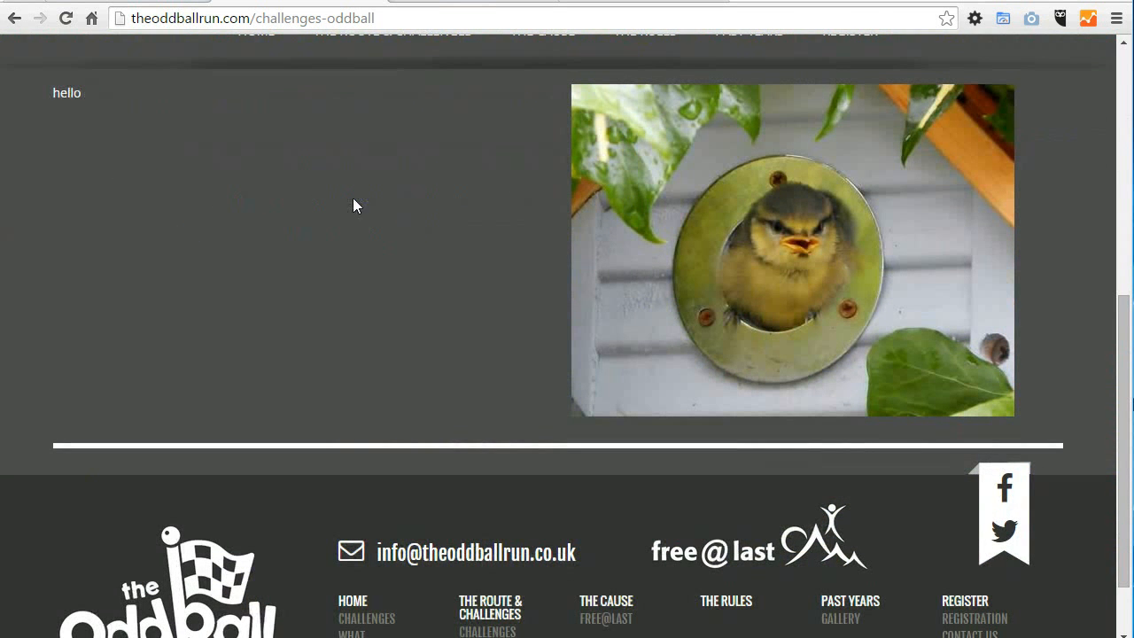
Step: Add a GALLERY content block to the Challenges resource with the text "gallery text" and the "test" gallery
click(102, 4)
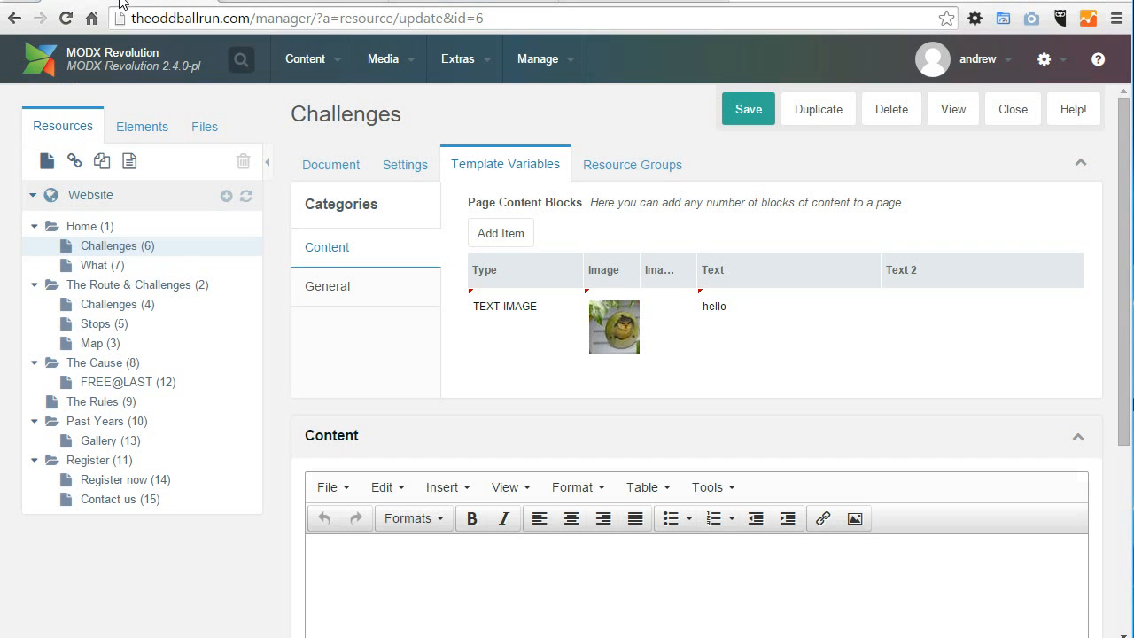
click(520, 244)
click(486, 194)
click(417, 239)
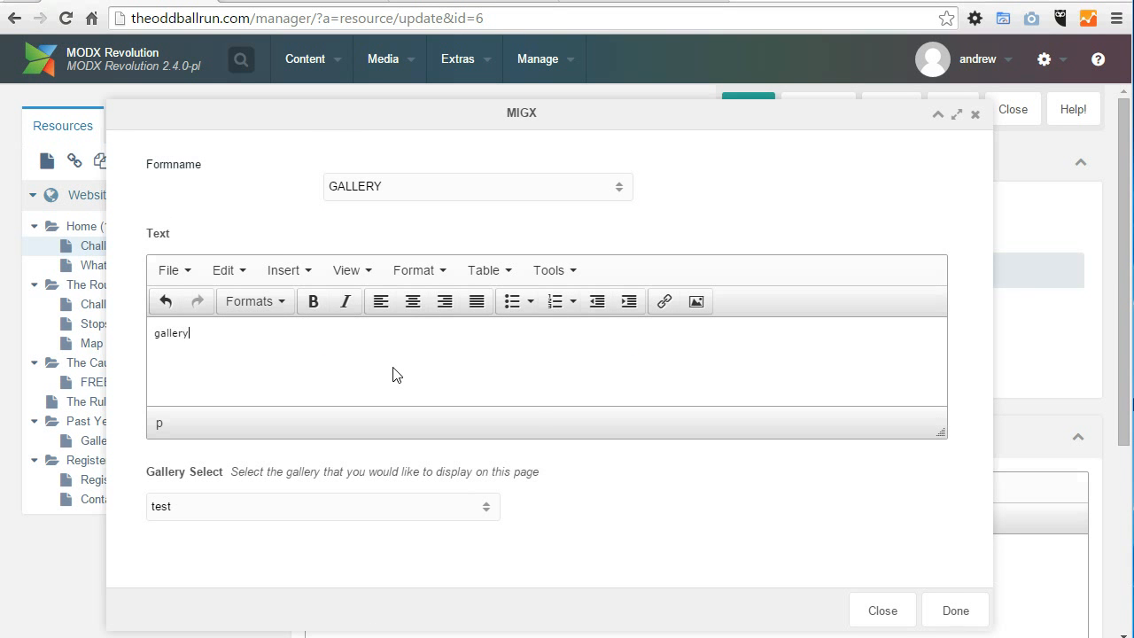
click(486, 506)
click(487, 507)
click(487, 507)
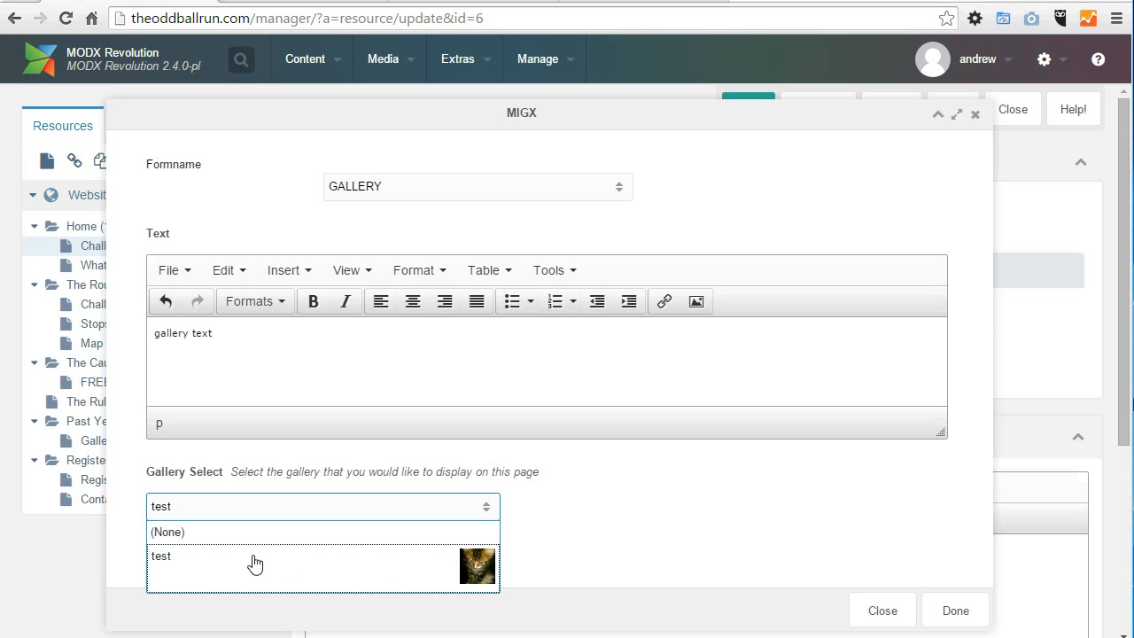
click(222, 564)
click(958, 611)
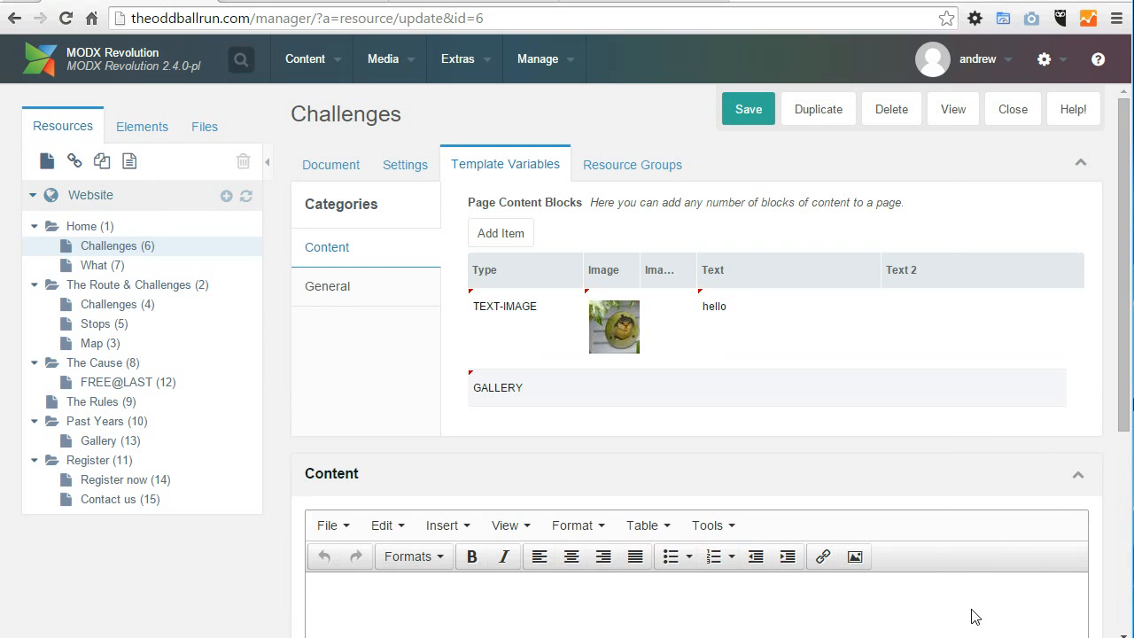
Step: Save the Challenges resource and reload its public page to view the gallery block
click(749, 109)
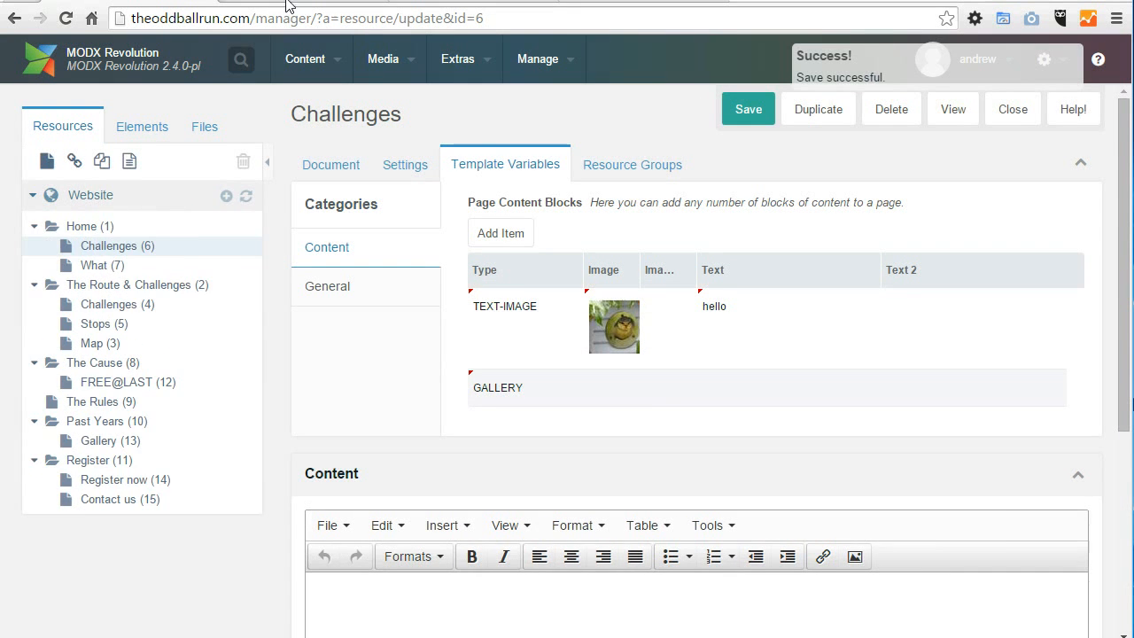
click(270, 2)
click(272, 18)
key(Return)
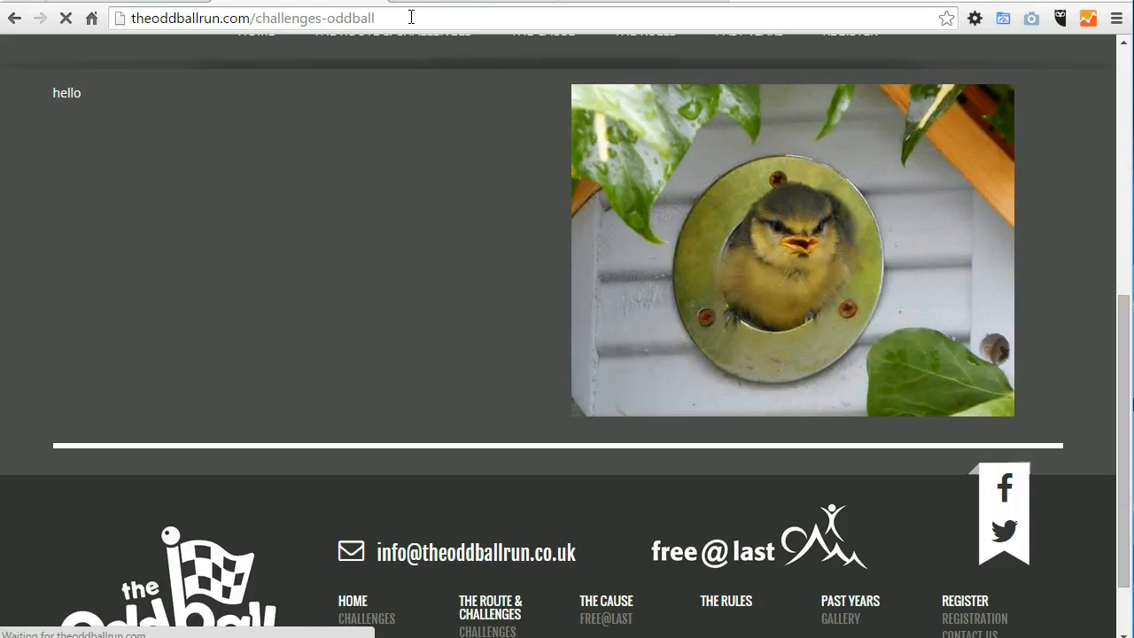
click(411, 16)
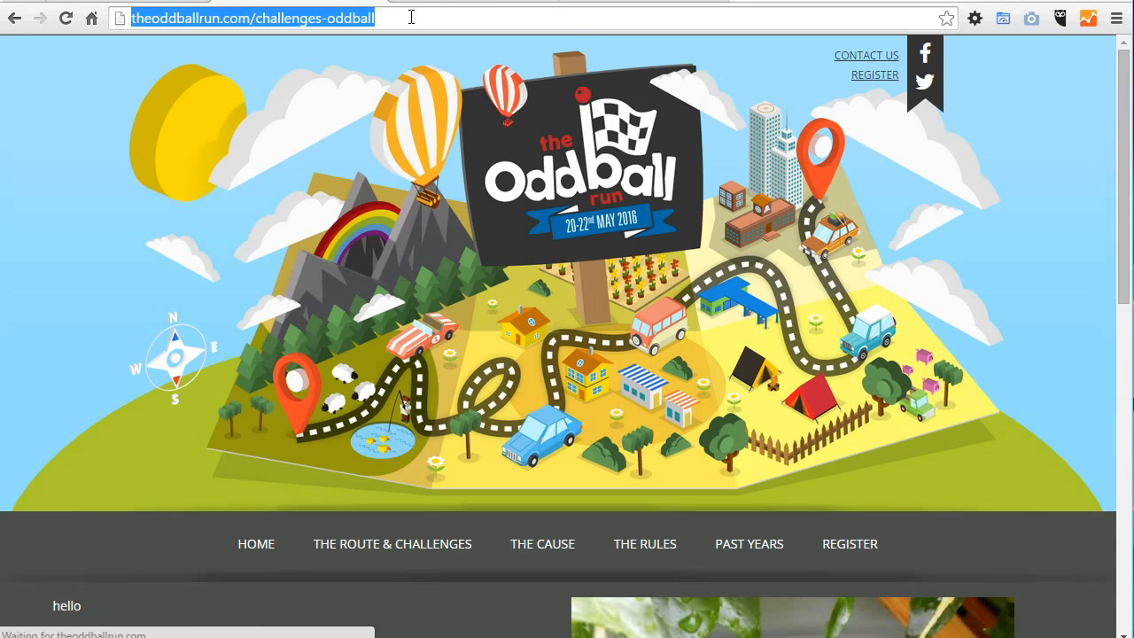
drag(1122, 67, 1116, 346)
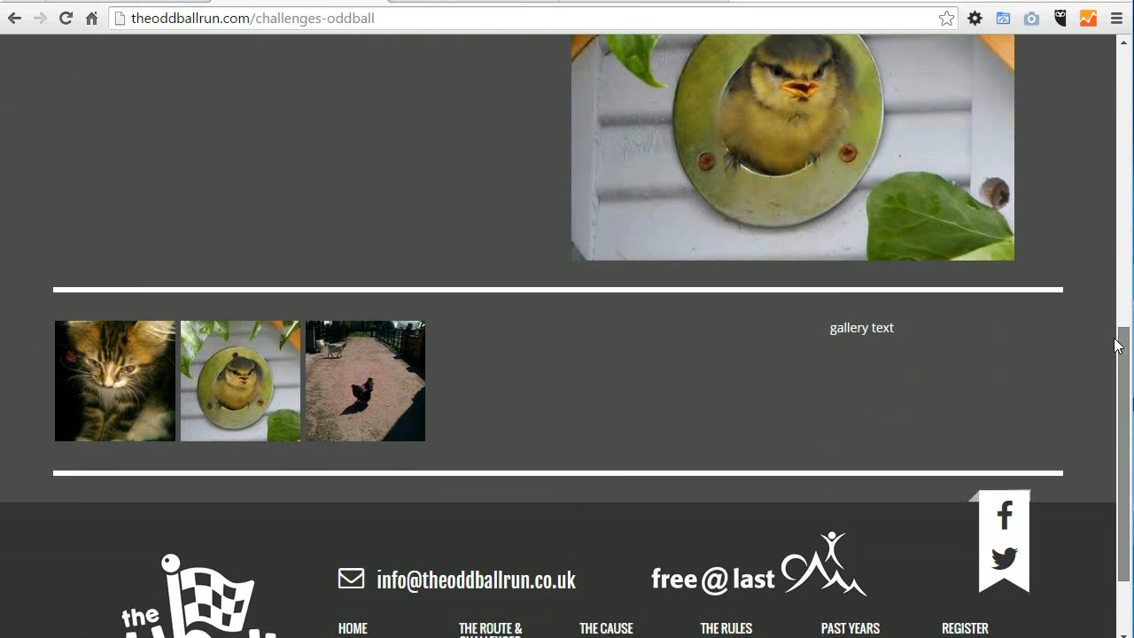
Step: Open the blue tit photo from the page's gallery and browse through the enlarged images
click(225, 377)
click(1097, 339)
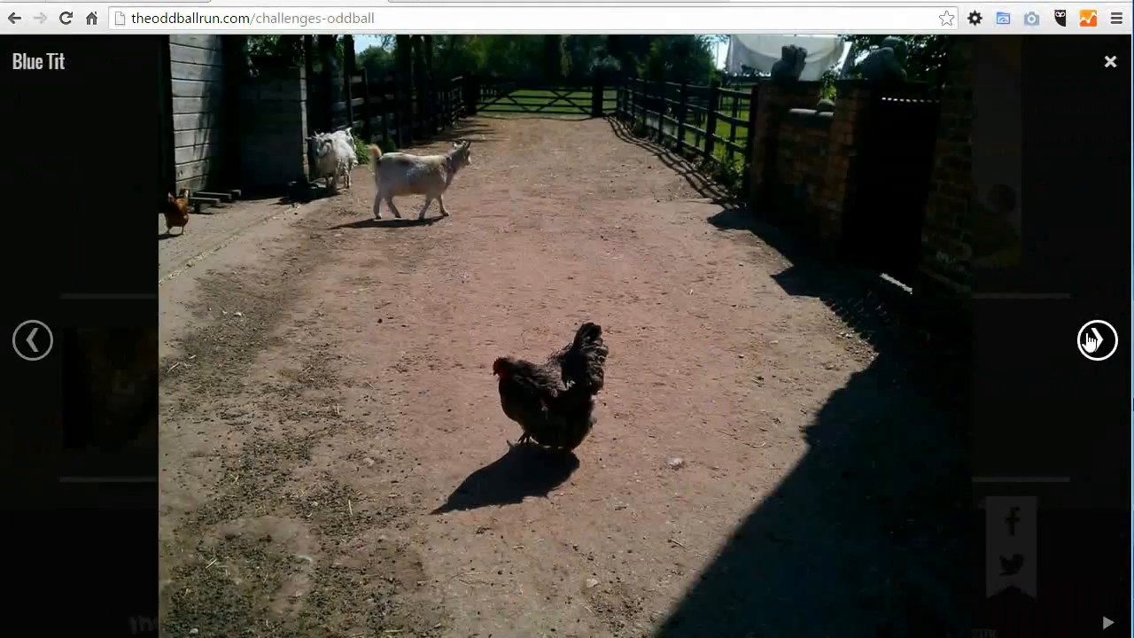
click(1097, 339)
drag(850, 288, 323, 295)
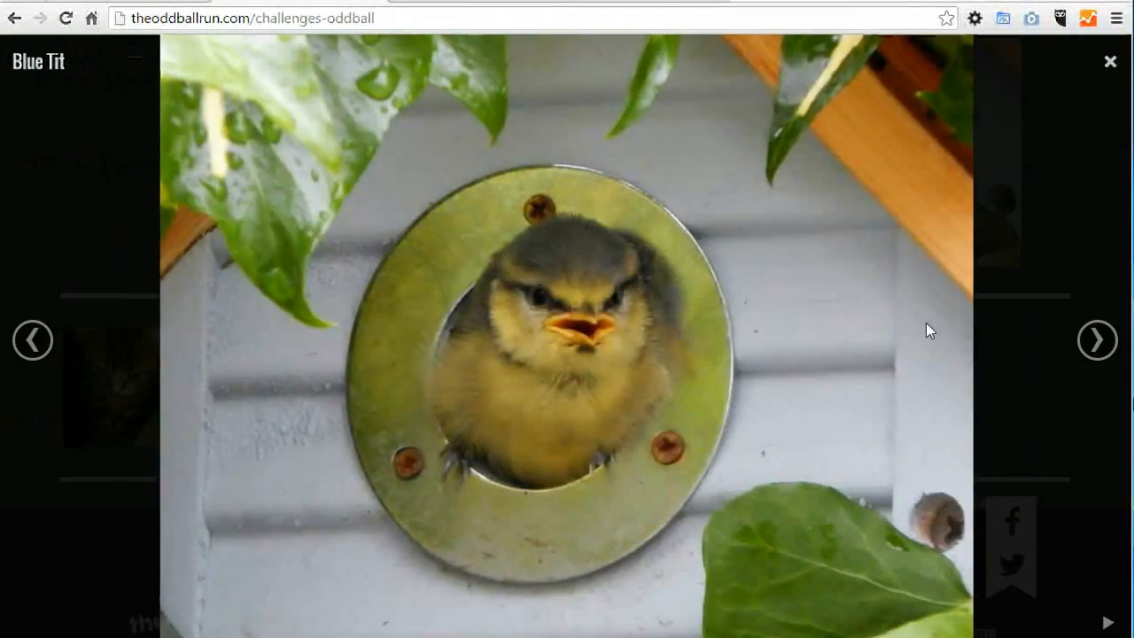
Step: Close the enlarged gallery photo and move the GALLERY block above the TEXT-IMAGE block in the Challenges resource
drag(639, 309, 974, 311)
click(1110, 61)
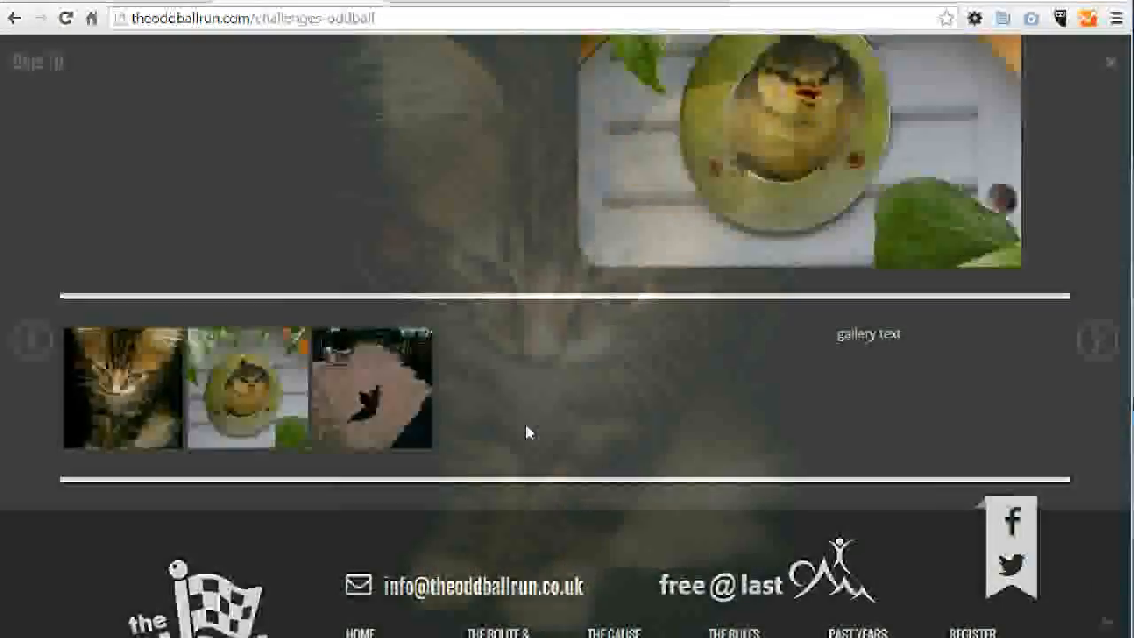
click(124, 4)
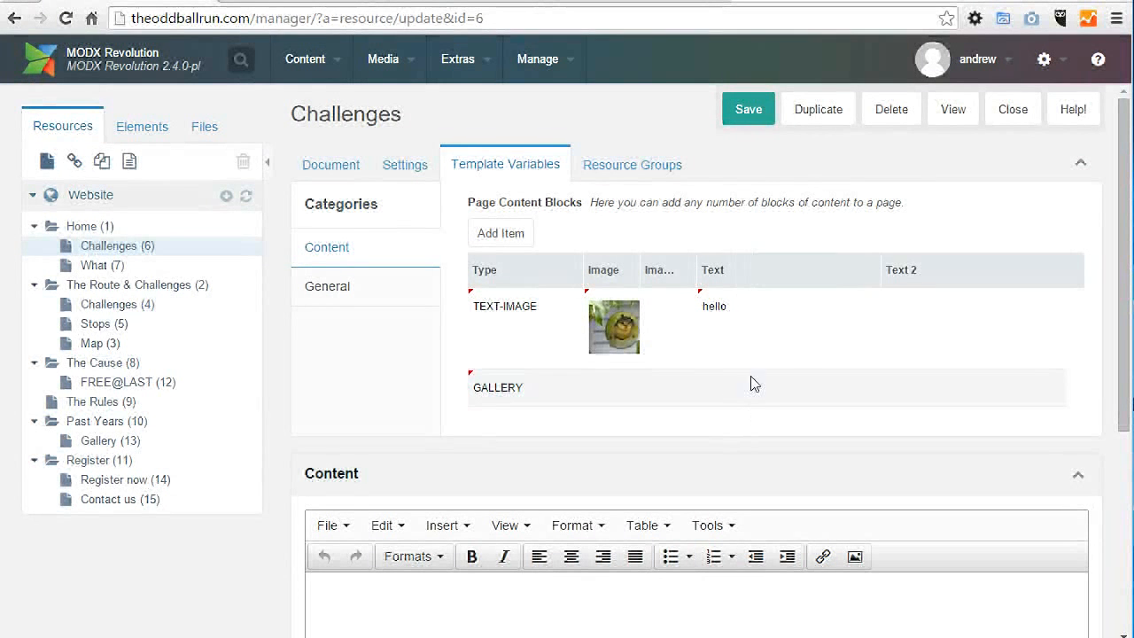
drag(524, 400, 535, 310)
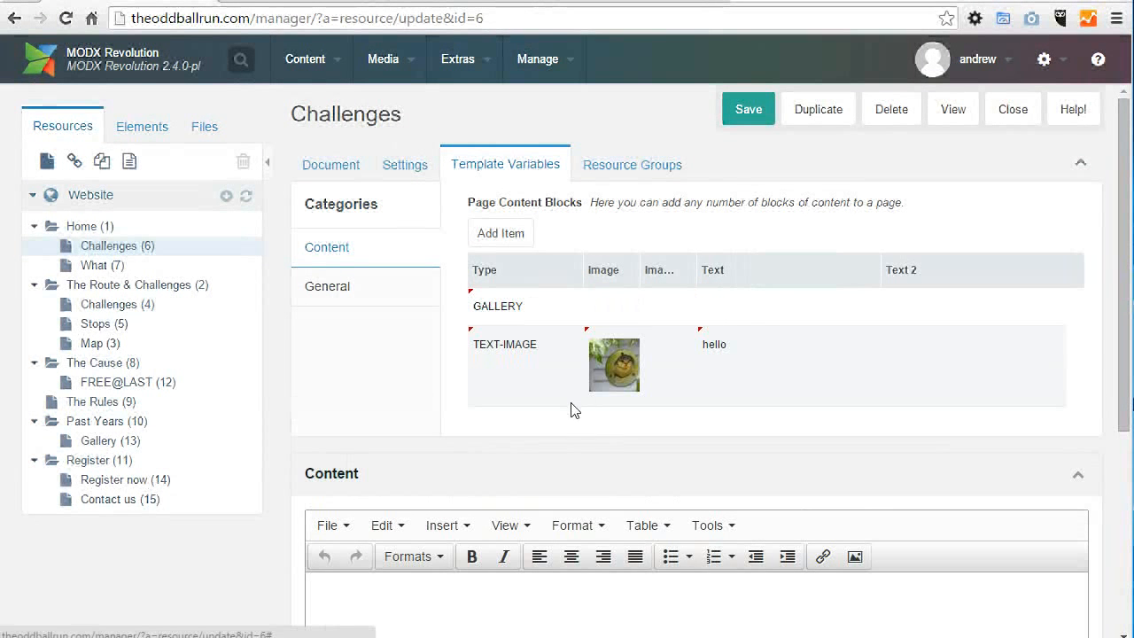
Step: Save the reordered blocks and reload the public Challenges page to view their order
click(748, 109)
click(264, 5)
key(F5)
scroll(921, 362, down, 6)
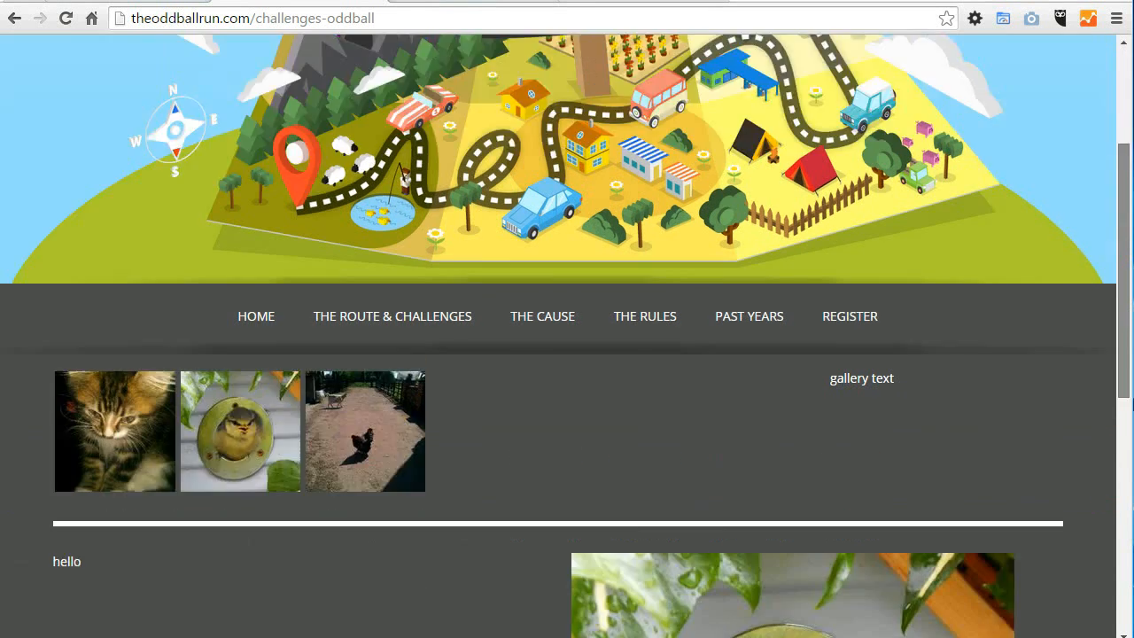
Step: Add a TEXT content block to the Challenges resource with the text "Helolo!"
click(148, 3)
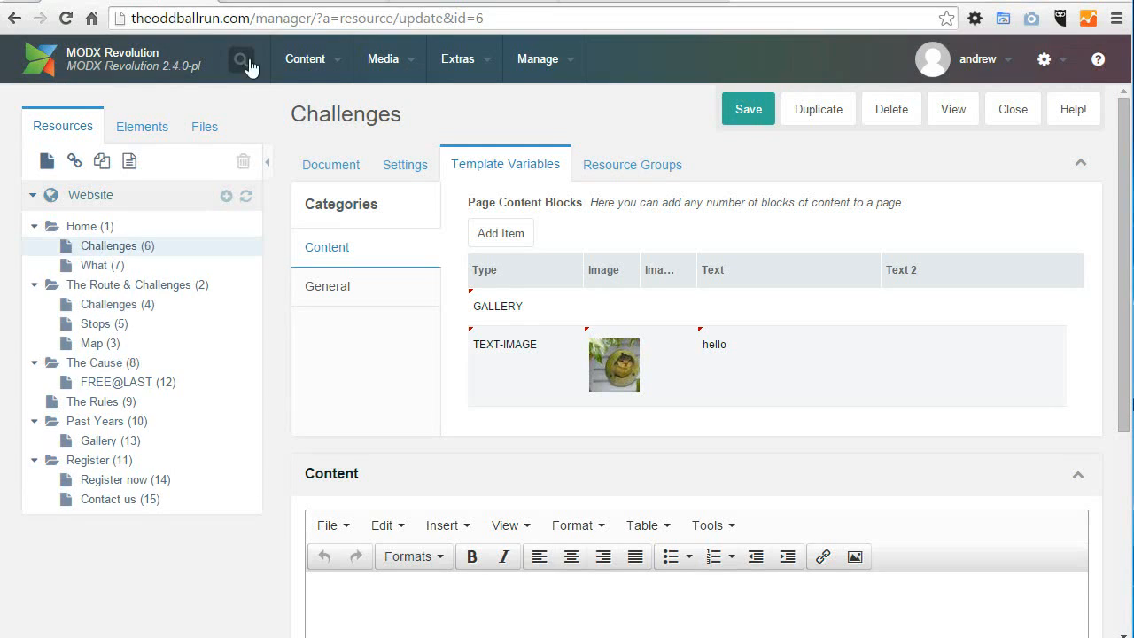
click(499, 230)
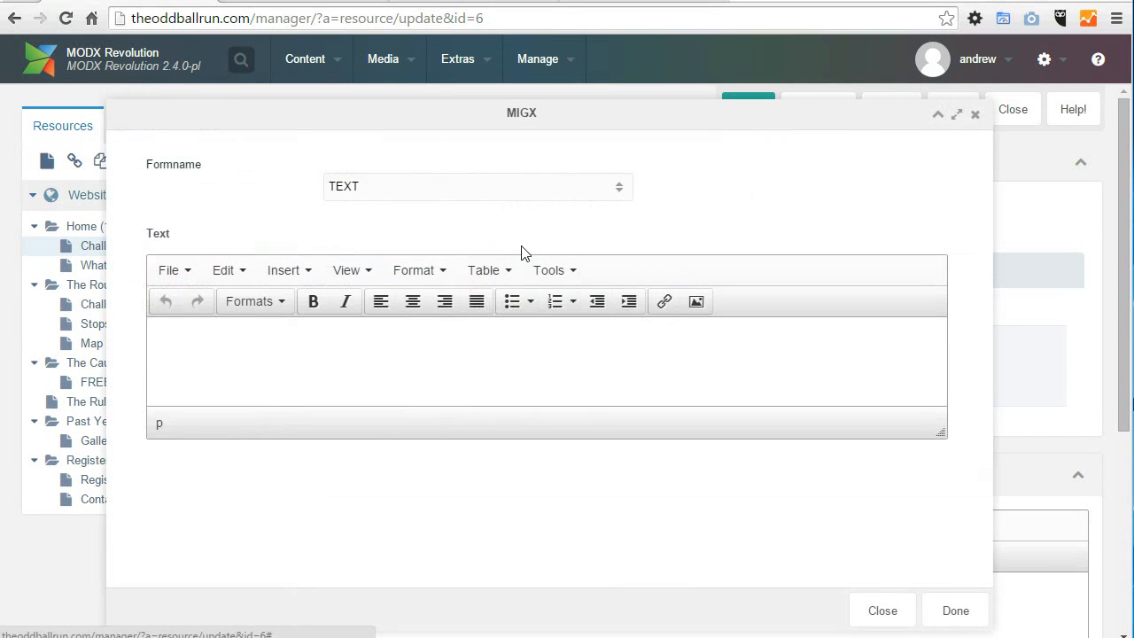
click(393, 186)
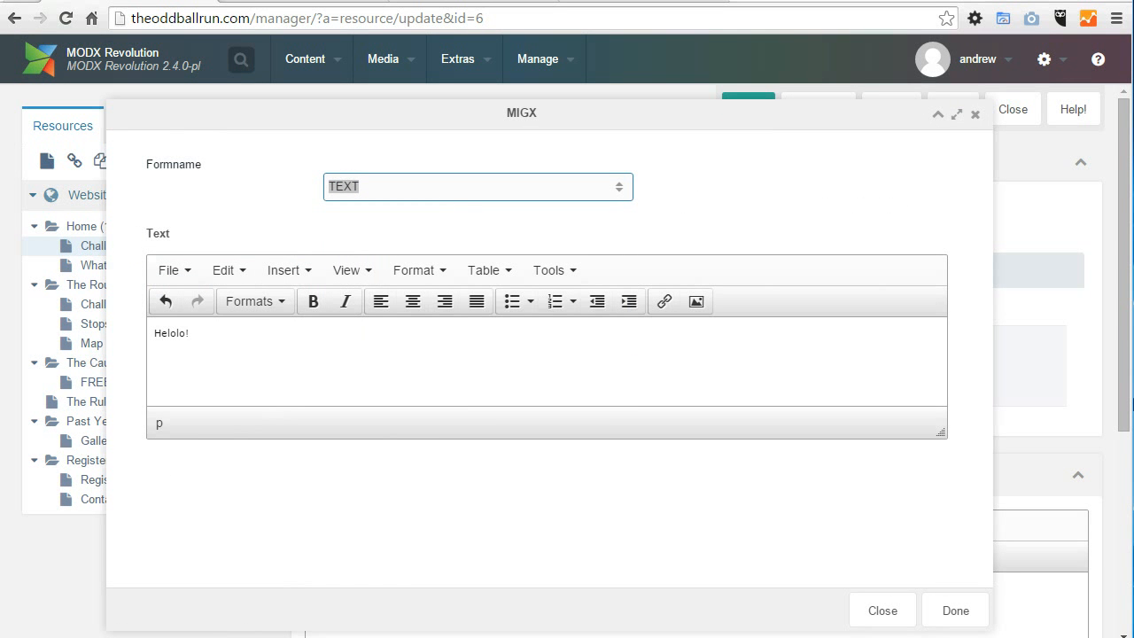
click(955, 610)
Step: Save the Challenges resource and reload its public page to view the added text block
click(748, 109)
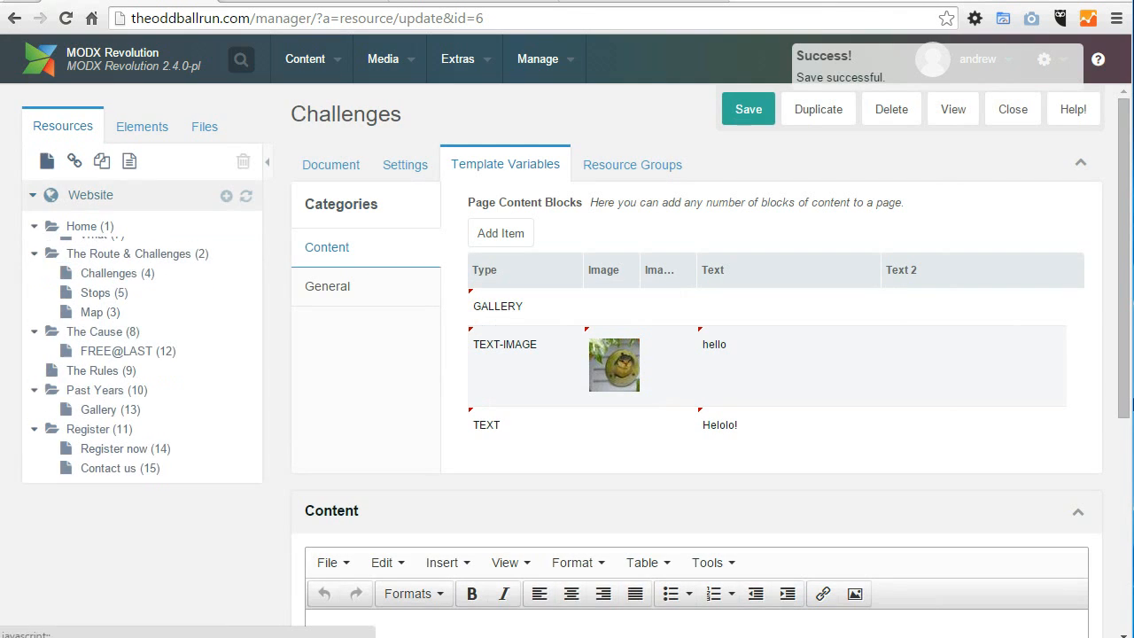
click(301, 3)
key(F5)
scroll(1124, 248, down, 15)
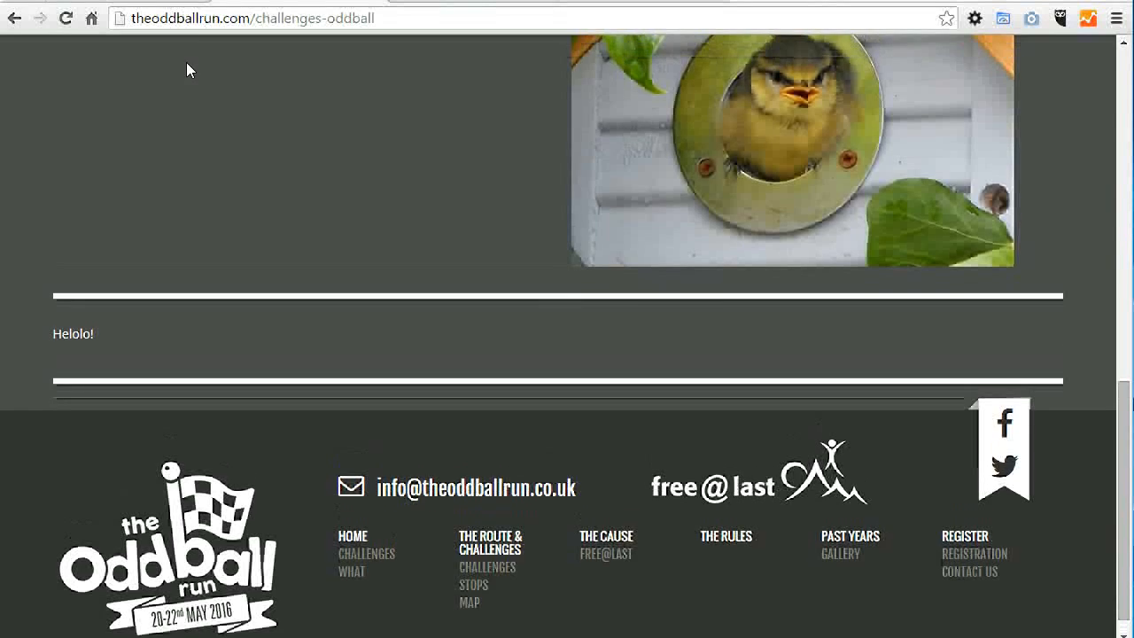
Step: Move the TEXT block above the GALLERY block in the Challenges resource's page content blocks
click(155, 1)
drag(645, 432, 664, 302)
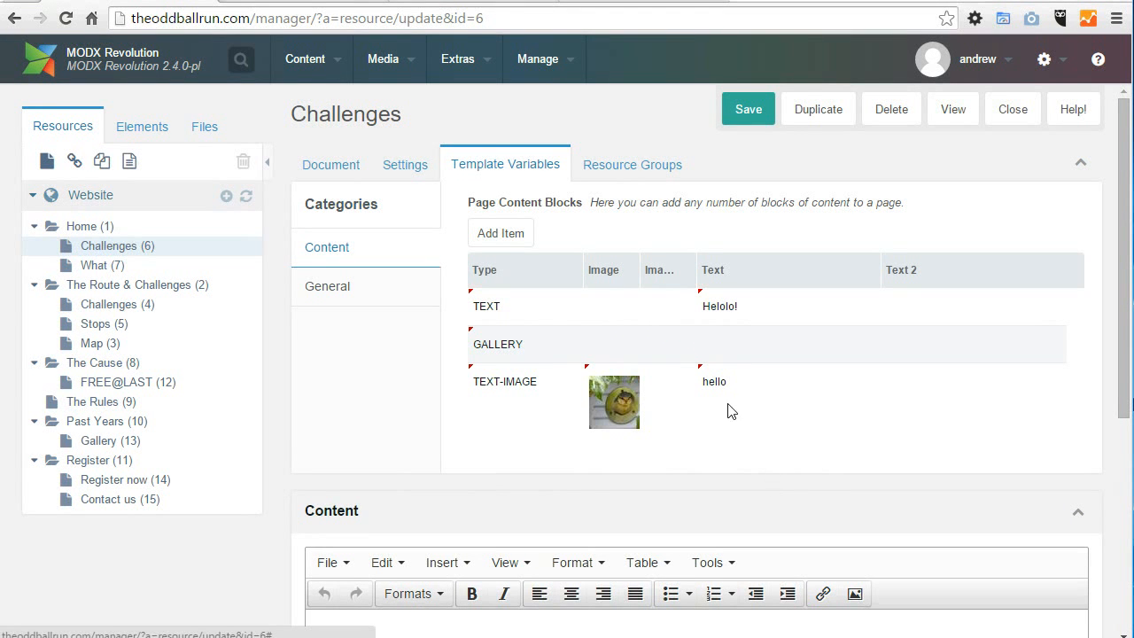
Step: Open the TEXT-IMAGE block, view its text and image settings, and close it without changes
right_click(748, 396)
click(823, 425)
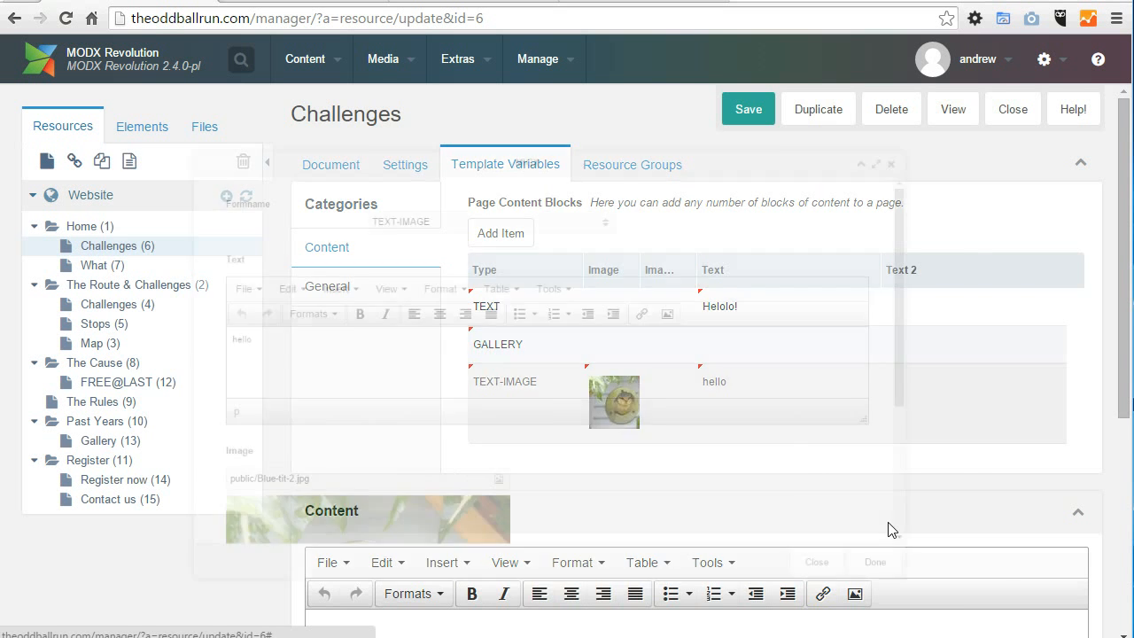
drag(986, 237, 1001, 405)
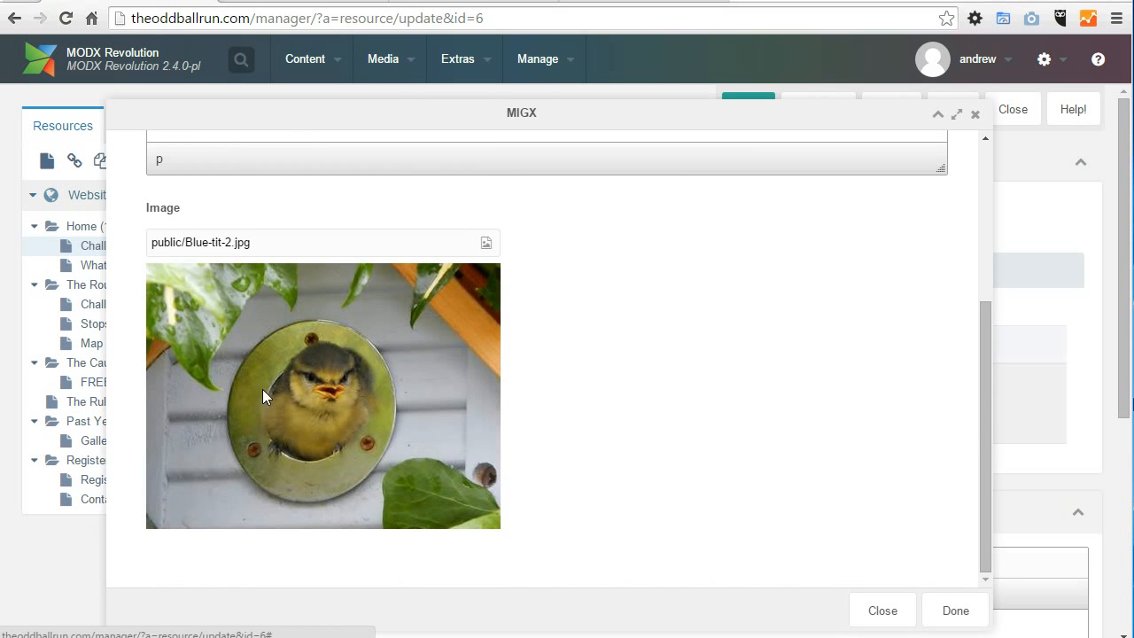
click(975, 113)
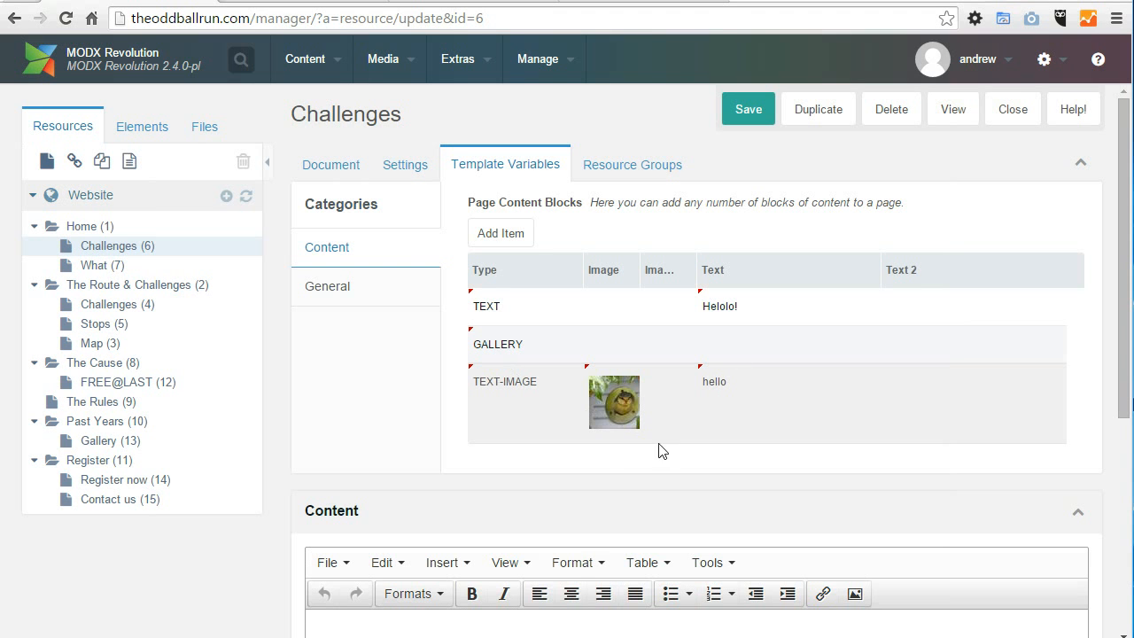
Step: Reopen the TEXT-IMAGE block and browse the public folder for a replacement image
right_click(799, 413)
click(823, 427)
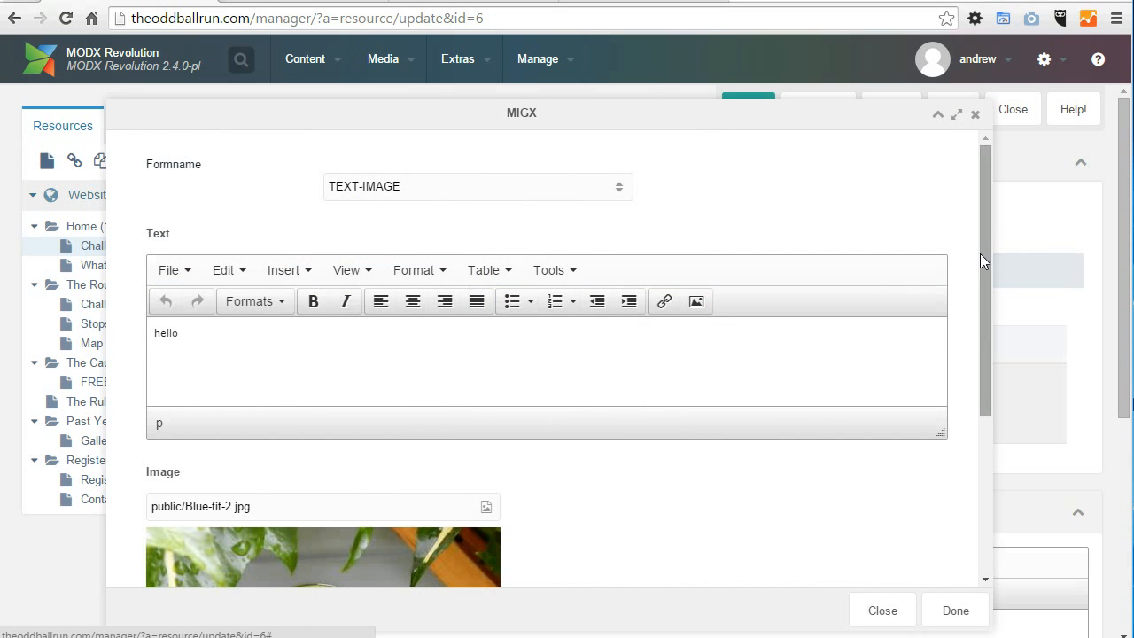
drag(980, 248, 951, 417)
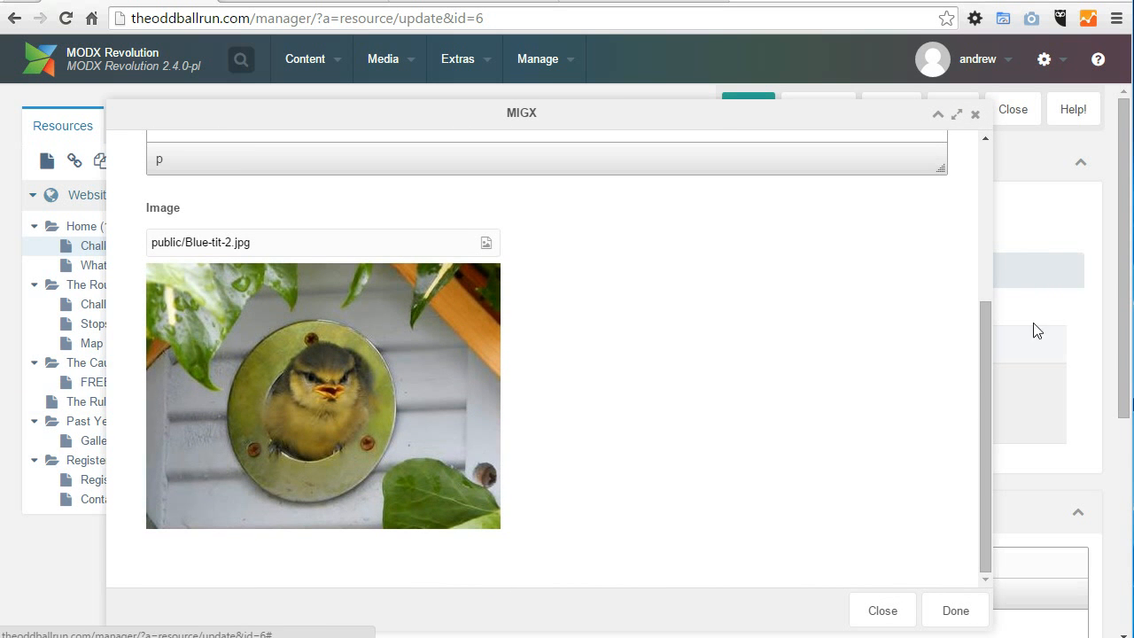
click(485, 246)
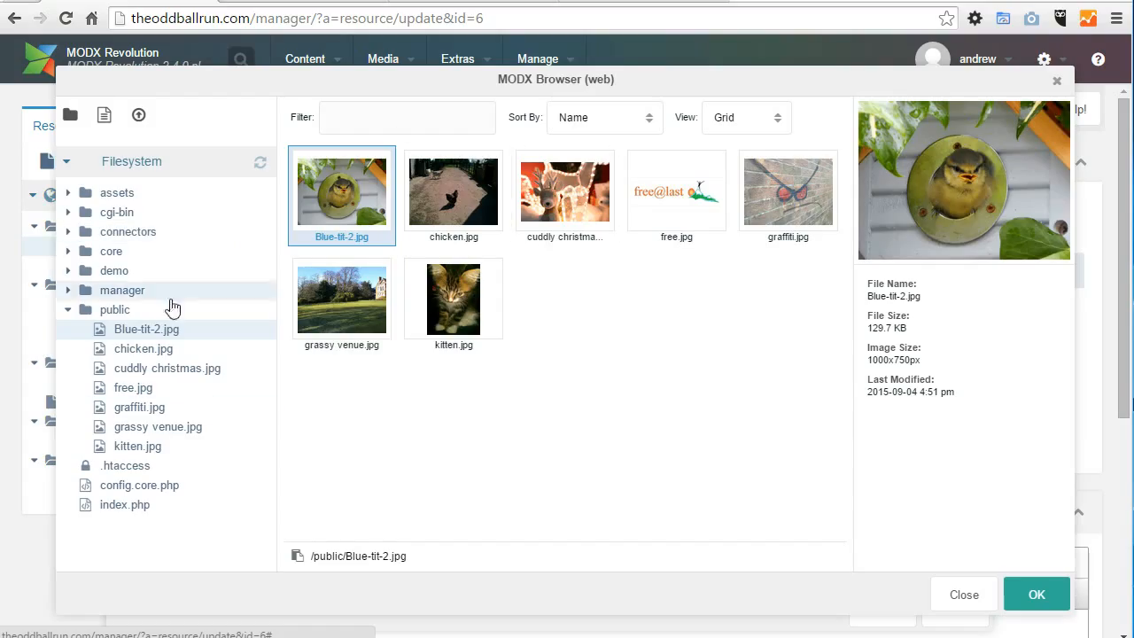
click(113, 312)
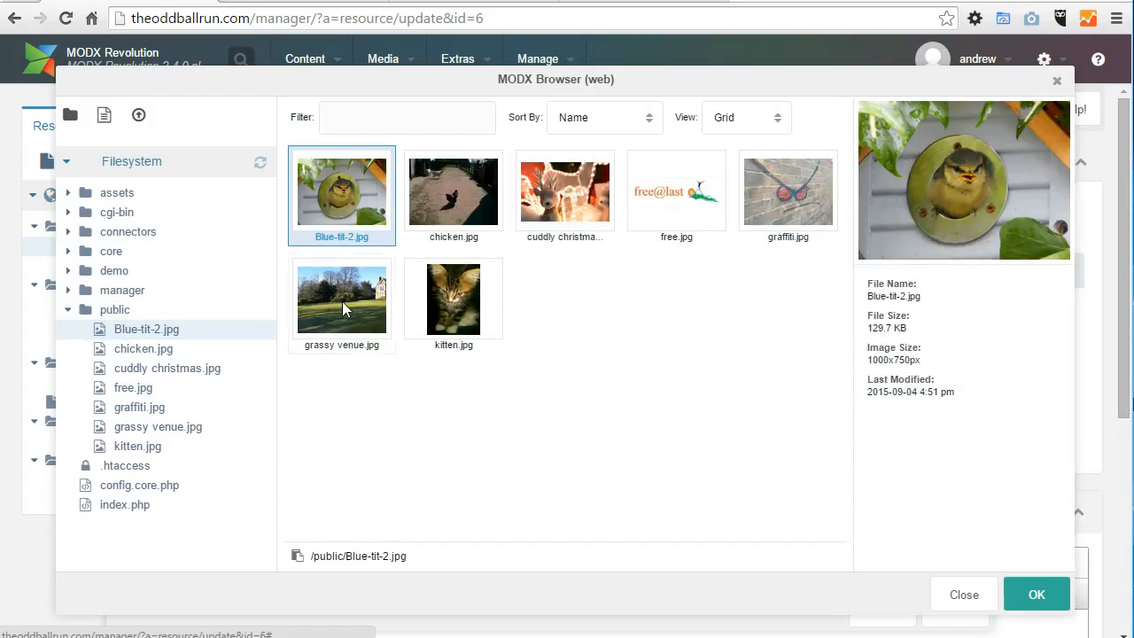
Step: Upload fingers.jpg from the _TEST IMAGES folder in Pictures to the site's public folder
click(140, 117)
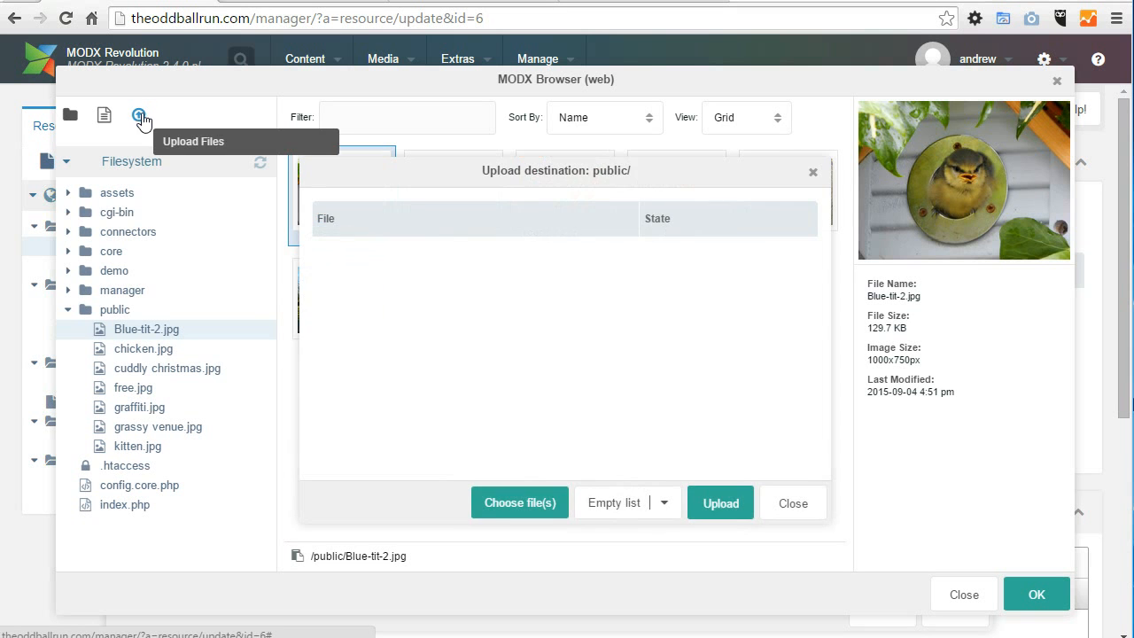
click(546, 503)
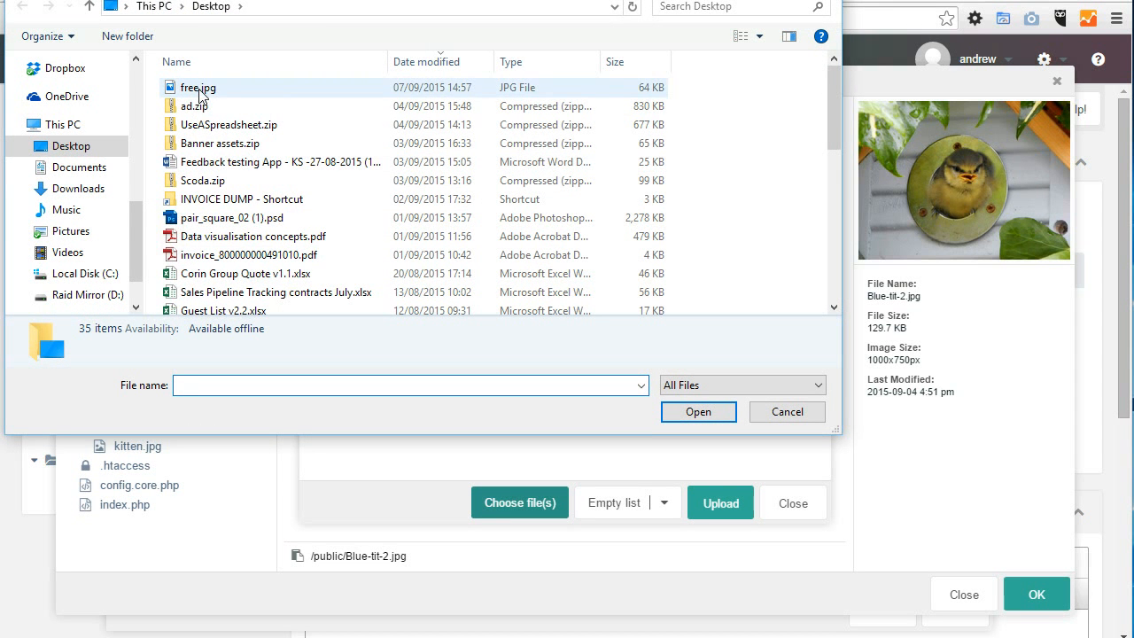
click(93, 230)
scroll(223, 130, down, 3)
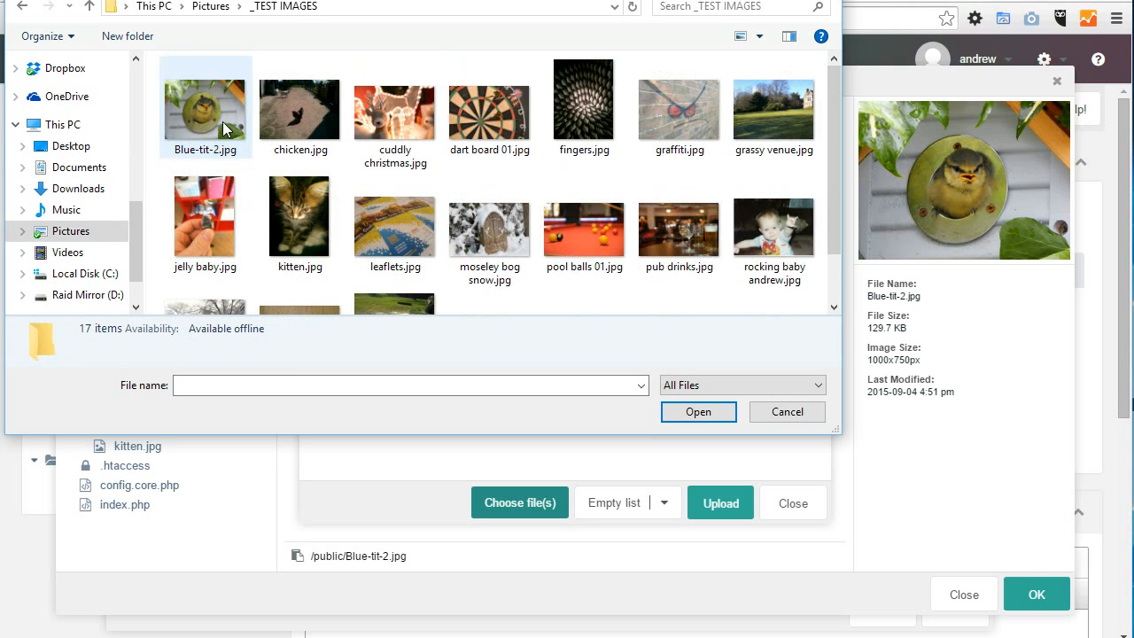
double_click(585, 111)
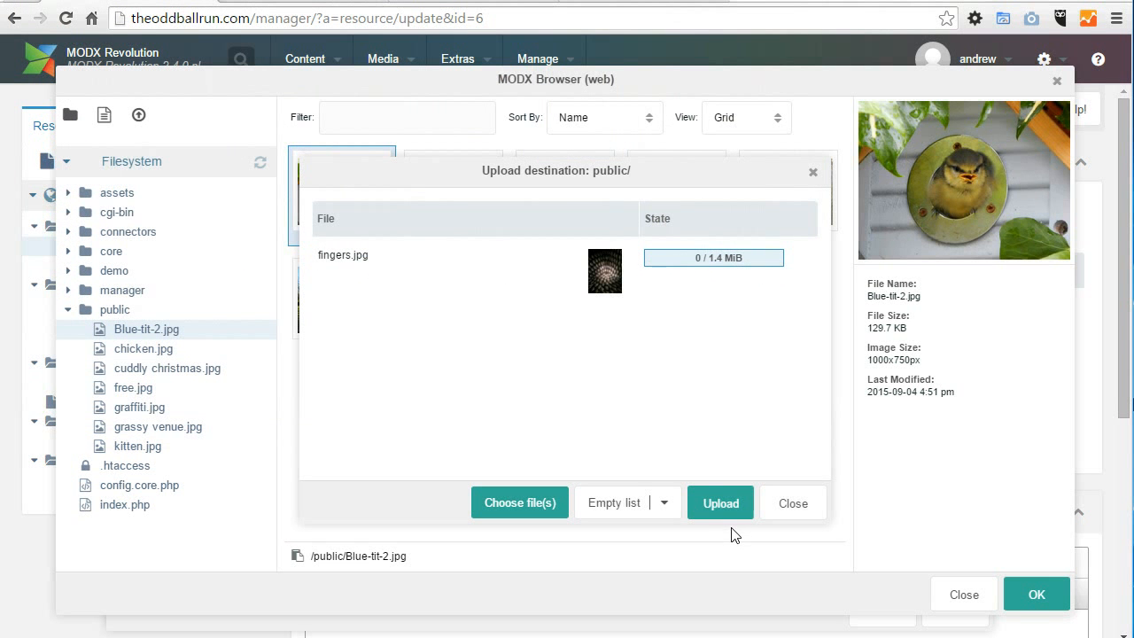
click(717, 502)
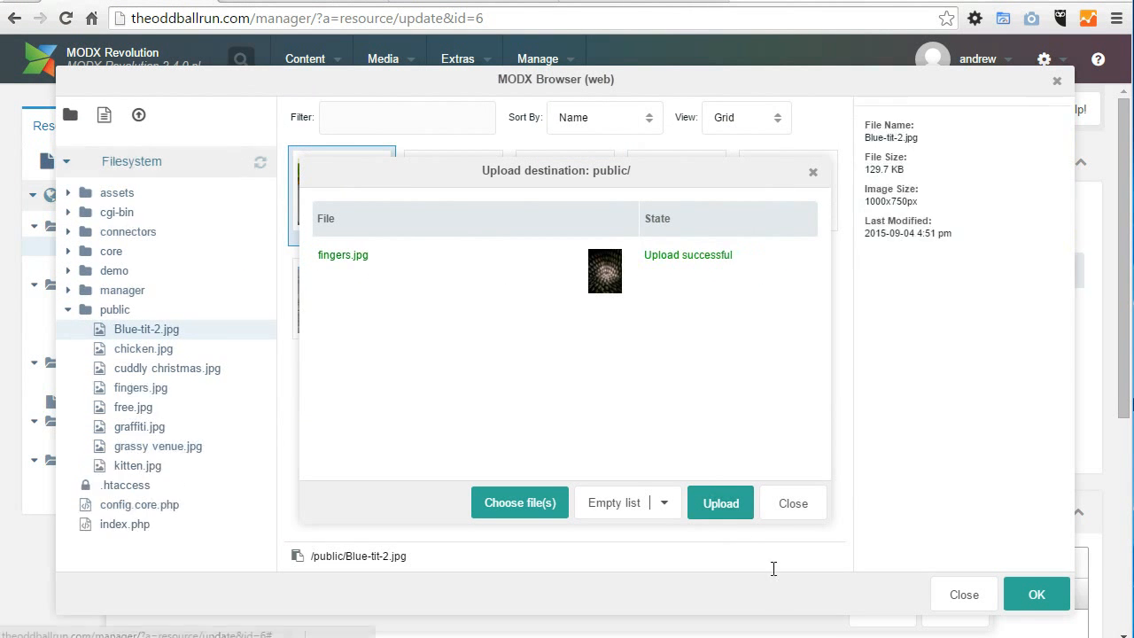
click(791, 503)
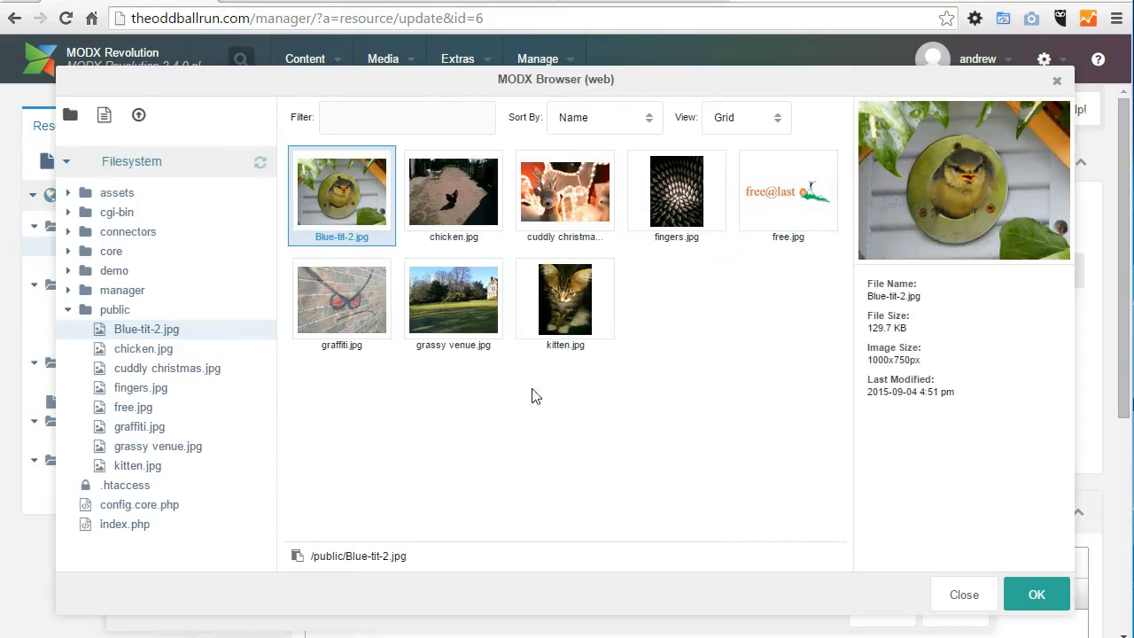
Step: Set the TEXT-IMAGE block's image to fingers.jpg and accept the edited block
click(671, 193)
click(1031, 592)
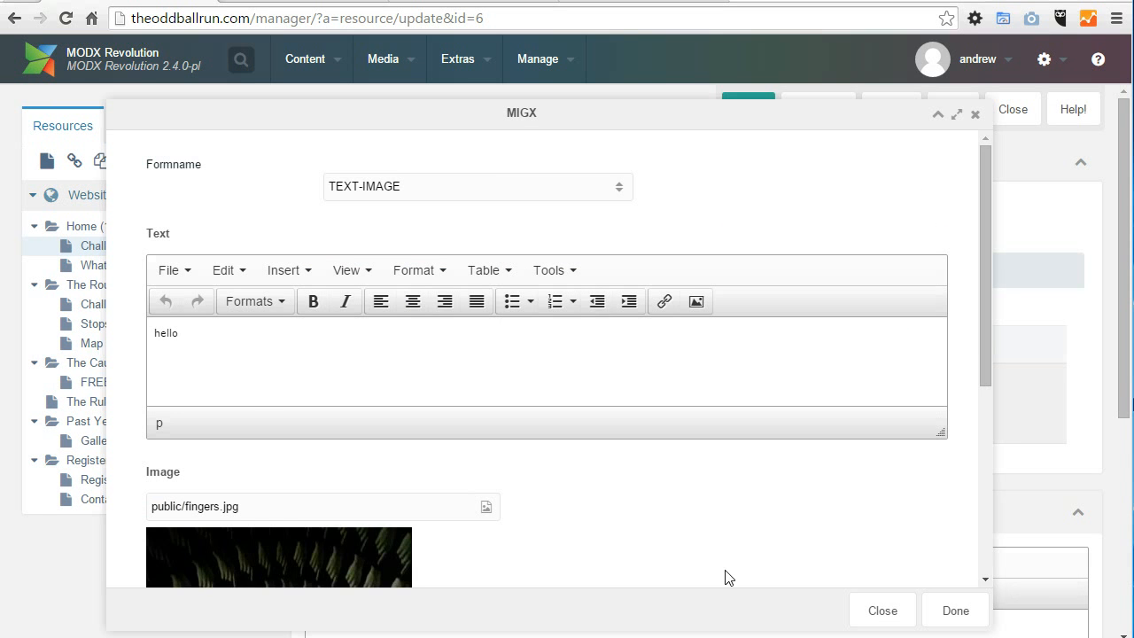
drag(982, 346, 1001, 508)
click(974, 615)
Step: Save the Challenges resource and compare its block list with the reloaded public page
click(740, 108)
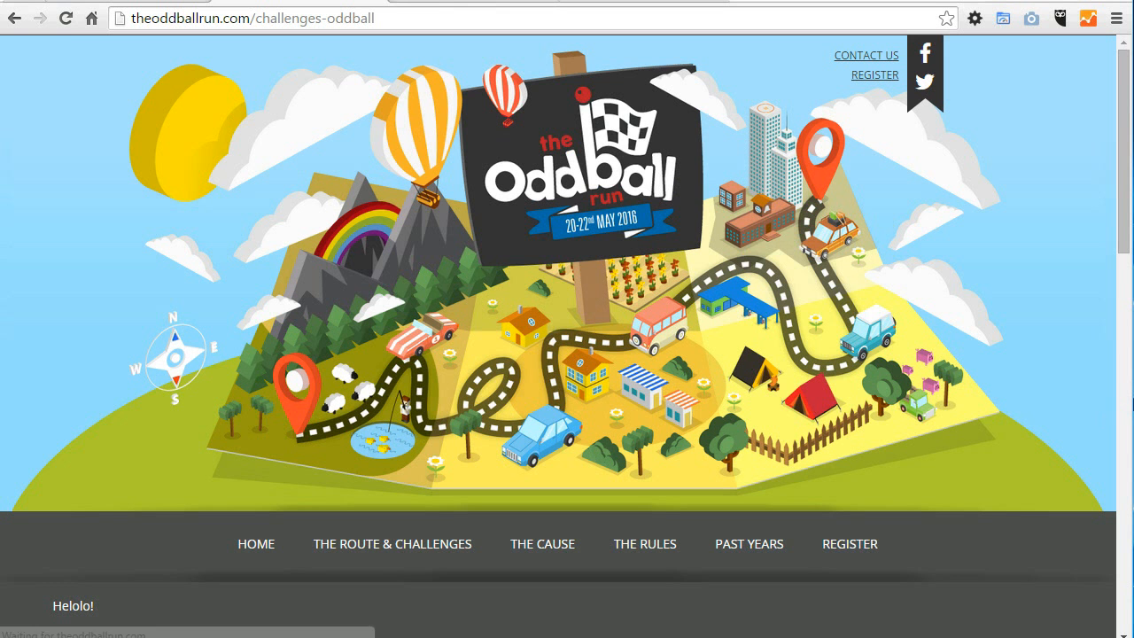
mouse_move(1123, 195)
mouse_down()
mouse_move(1123, 533)
mouse_move(1123, 192)
mouse_move(1107, 496)
mouse_move(1106, 443)
mouse_move(1098, 487)
mouse_move(1106, 588)
mouse_move(1118, 205)
mouse_up()
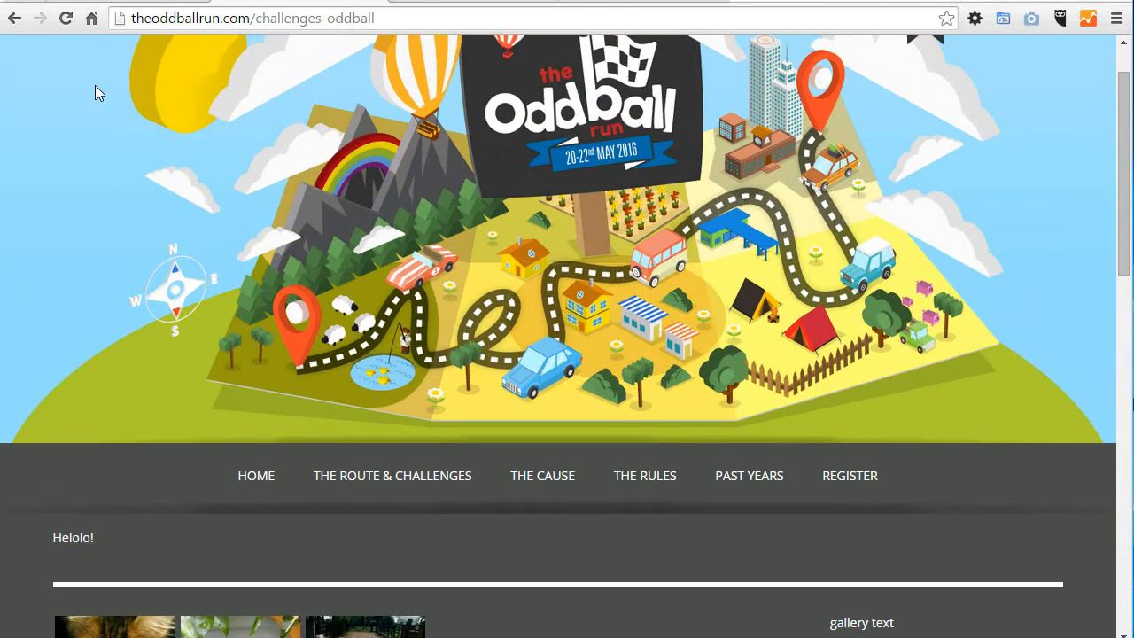
click(104, 2)
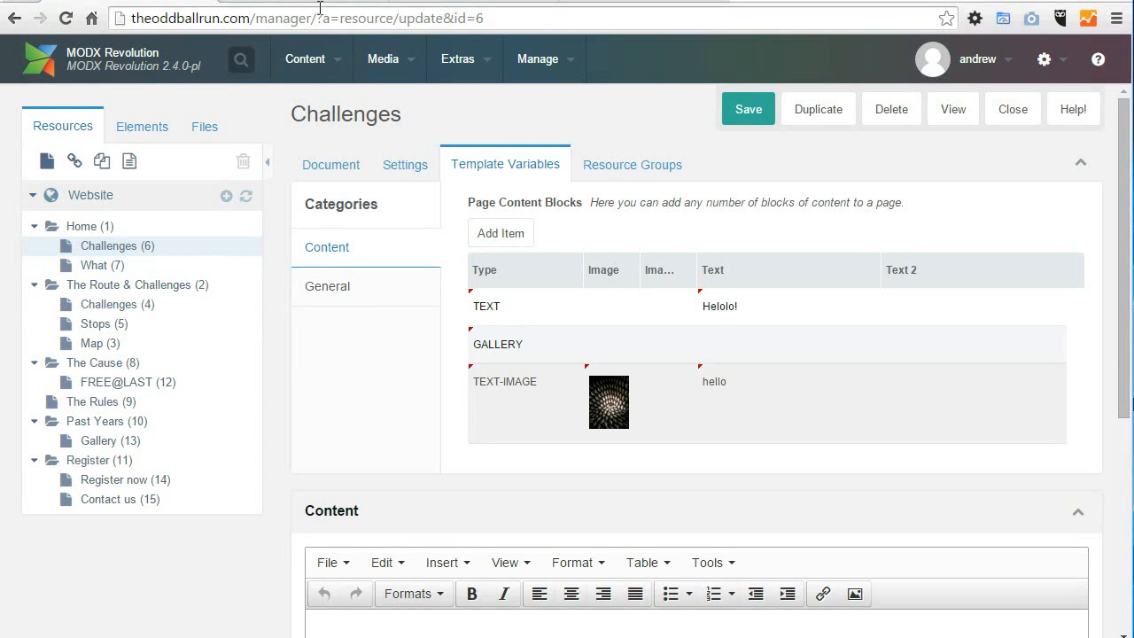
click(287, 2)
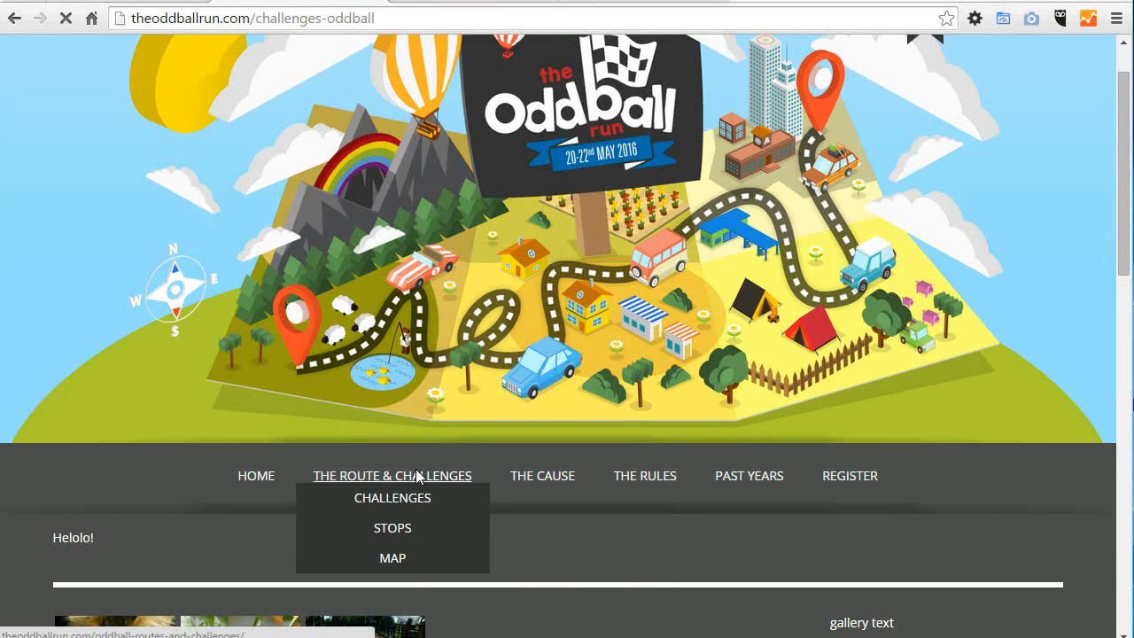
Step: Open The Route & Challenges page on the public site and look through its list of subpages
click(417, 476)
drag(1110, 162, 1111, 217)
scroll(337, 86, down, 6)
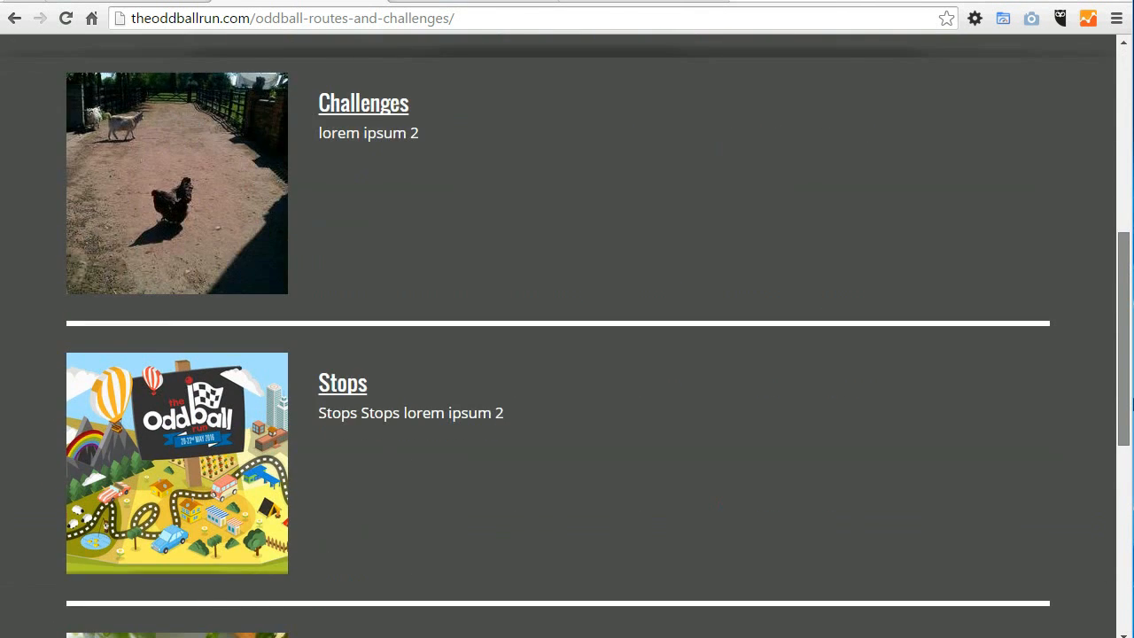
scroll(336, 86, up, 3)
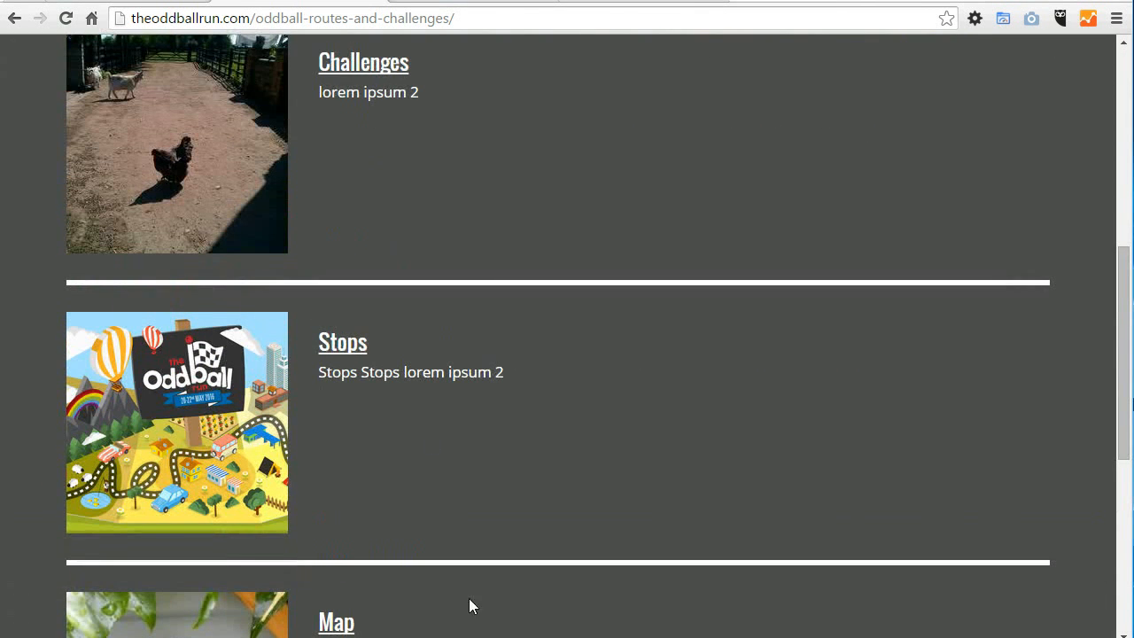
Step: Check the templates used by Challenges (4) and The Route & Challenges in the manager, and return to the public list page
click(105, 2)
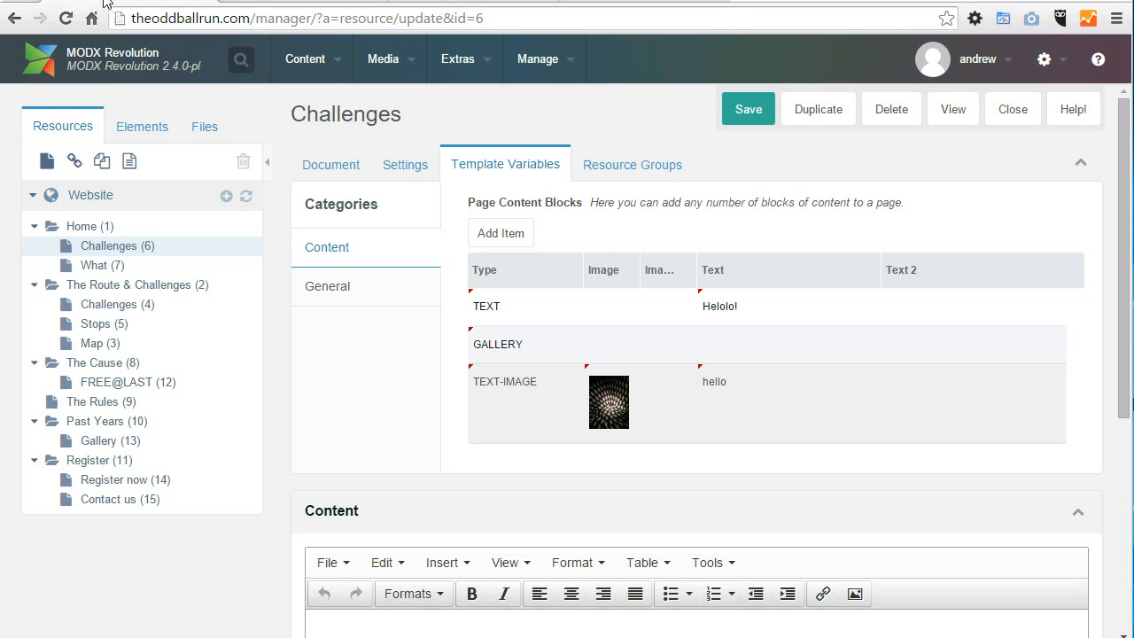
click(110, 307)
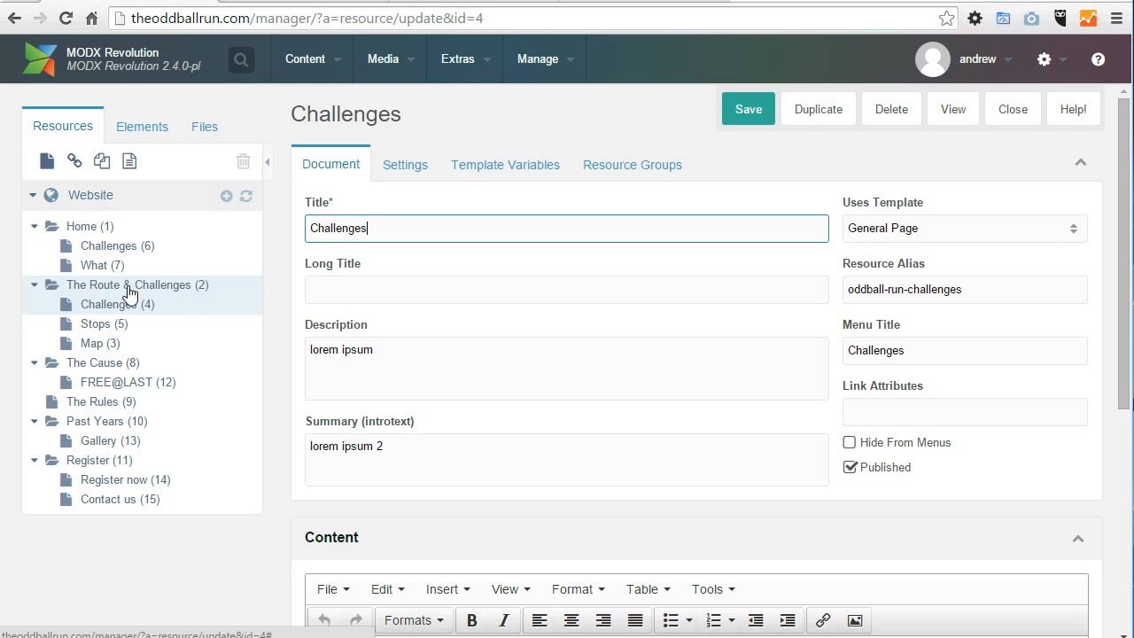
click(129, 292)
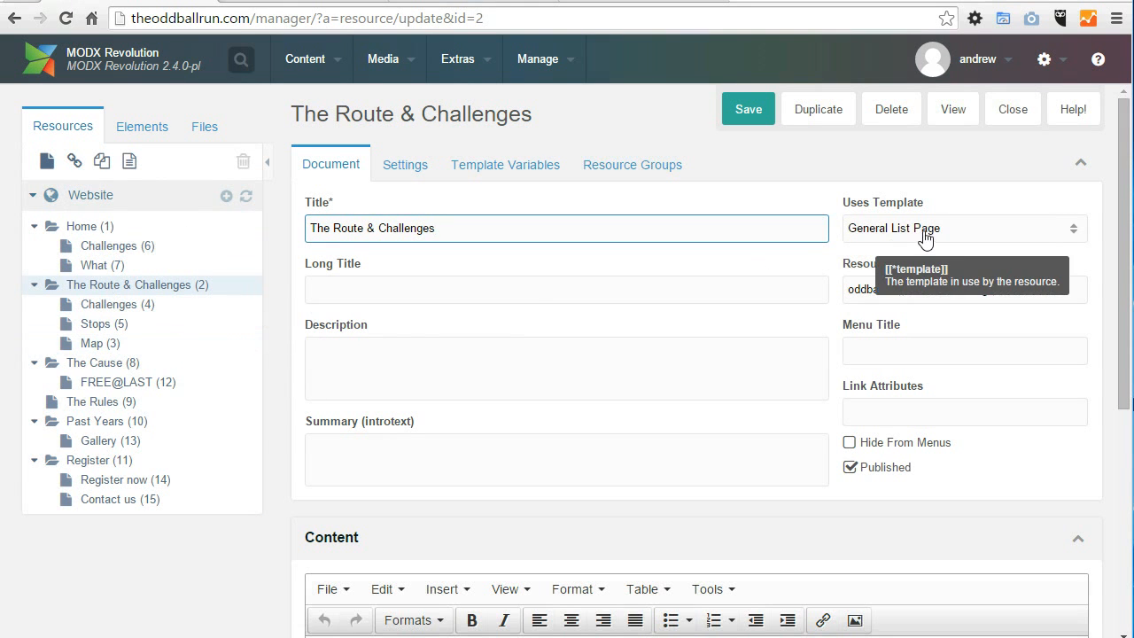
drag(836, 205, 915, 236)
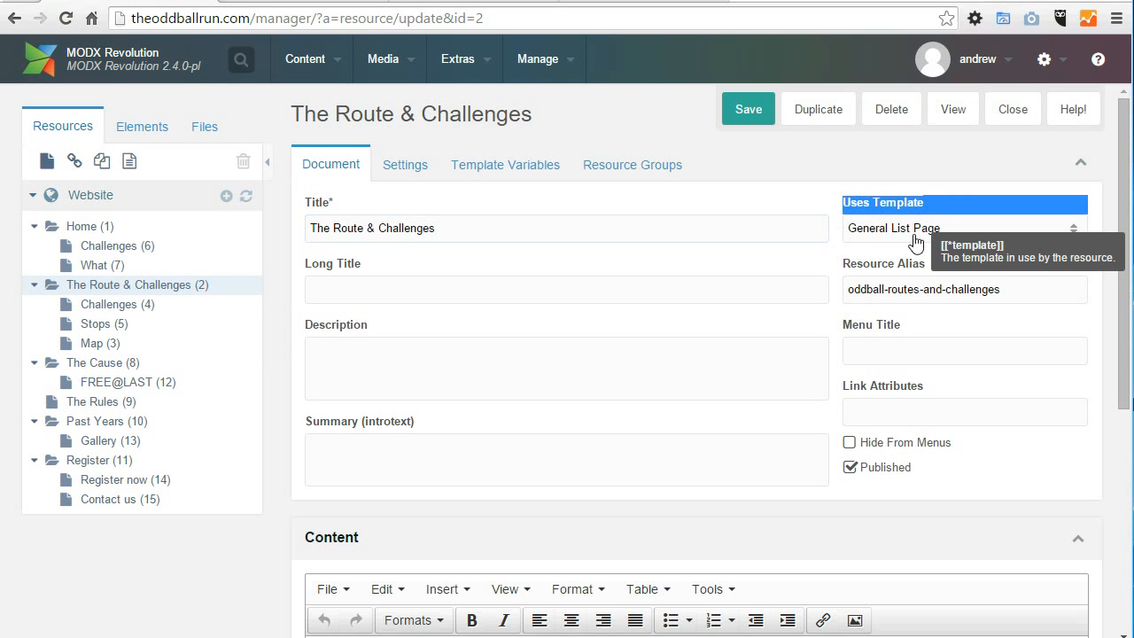
click(285, 1)
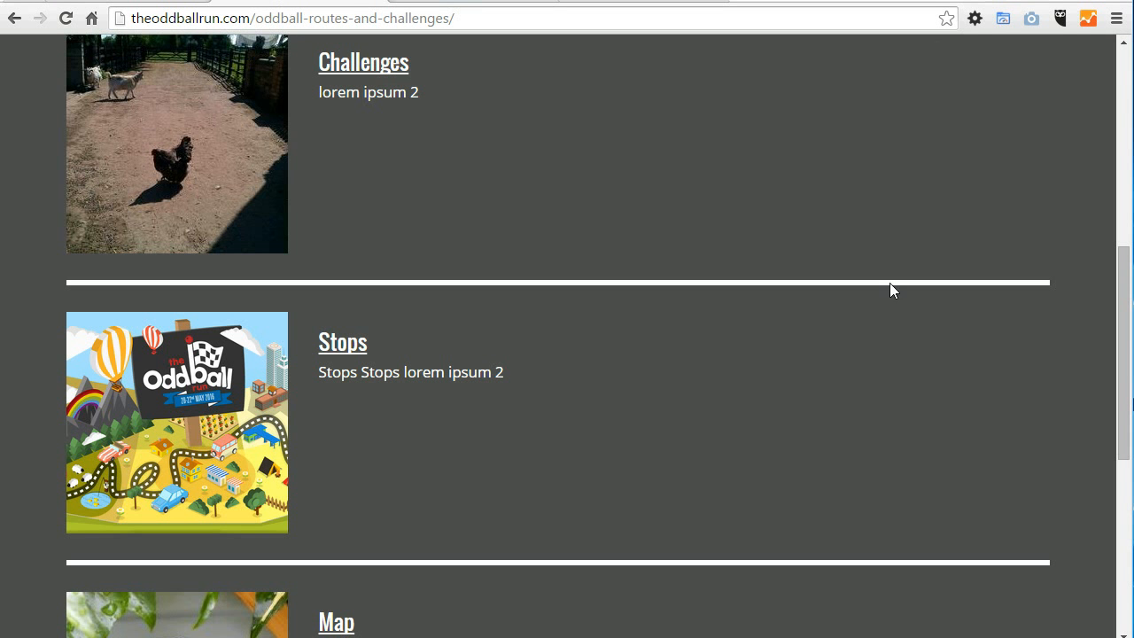
Step: Open the Challenges subpage of The Route & Challenges on the public site and look over its content
drag(1129, 368, 1130, 270)
mouse_move(360, 255)
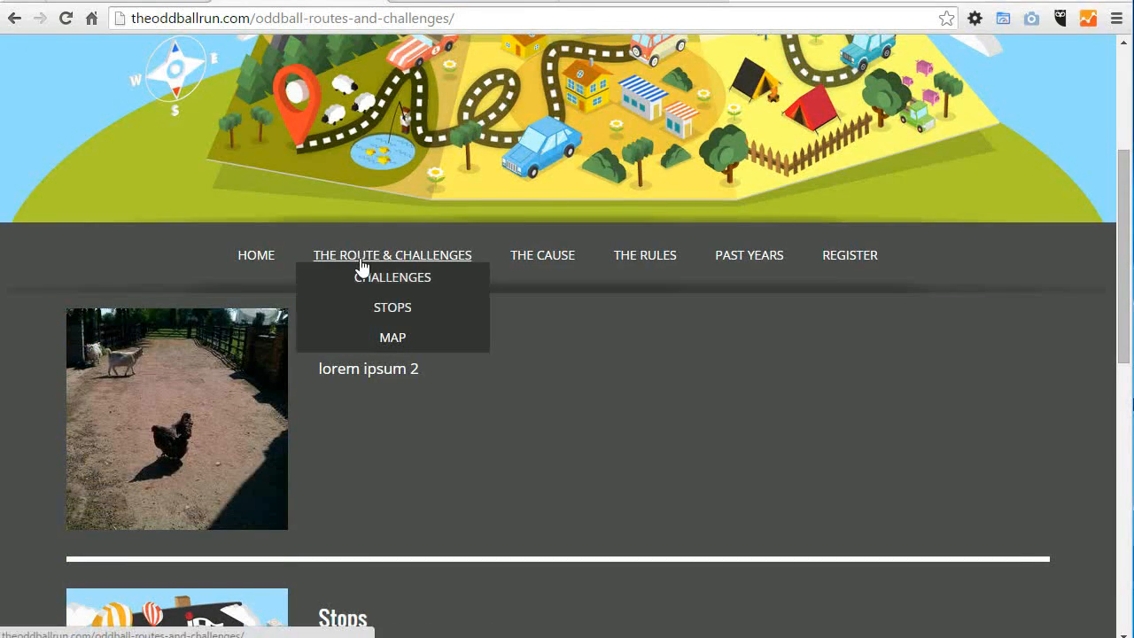
click(360, 275)
scroll(554, 254, down, 4)
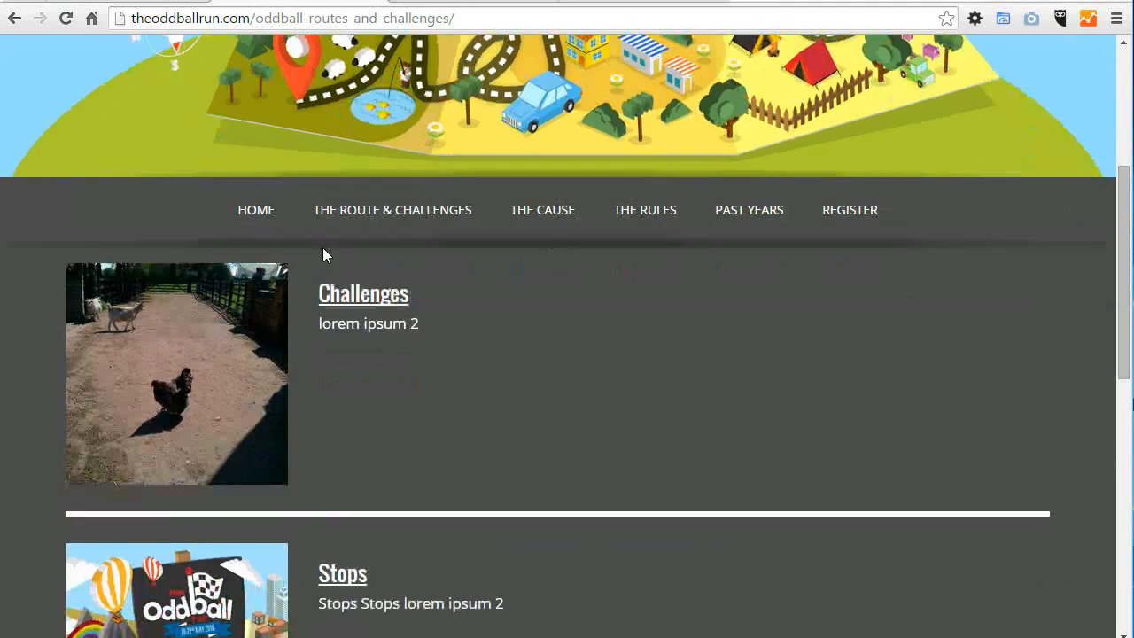
mouse_move(390, 211)
click(383, 231)
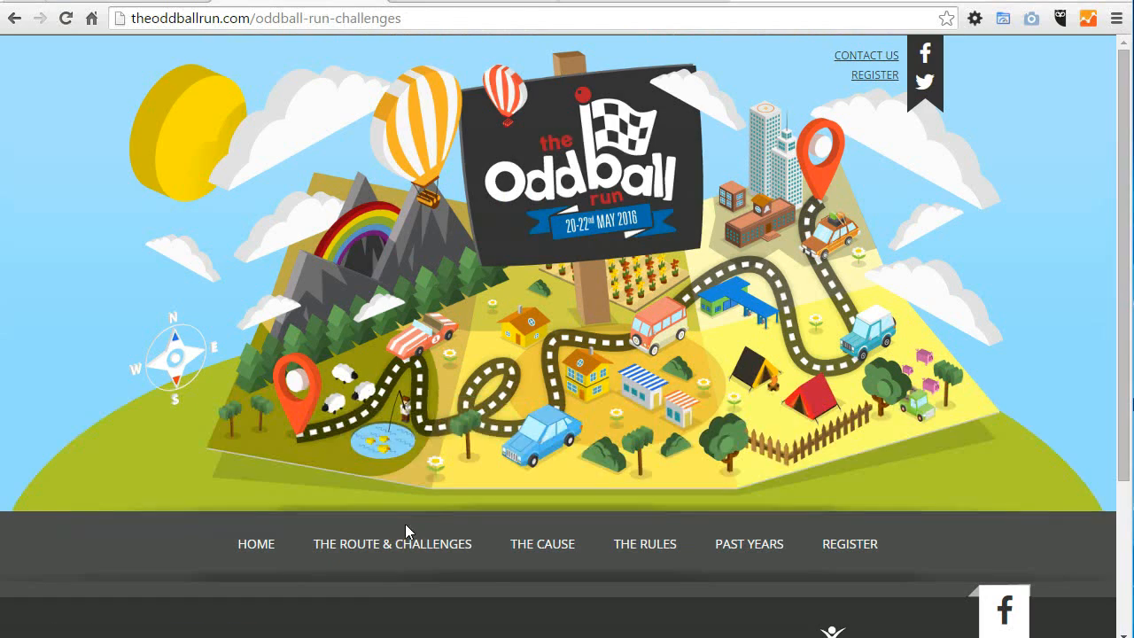
scroll(1119, 184, down, 2)
Step: Open the Stops subpage of The Route & Challenges and look over the public page
mouse_move(393, 354)
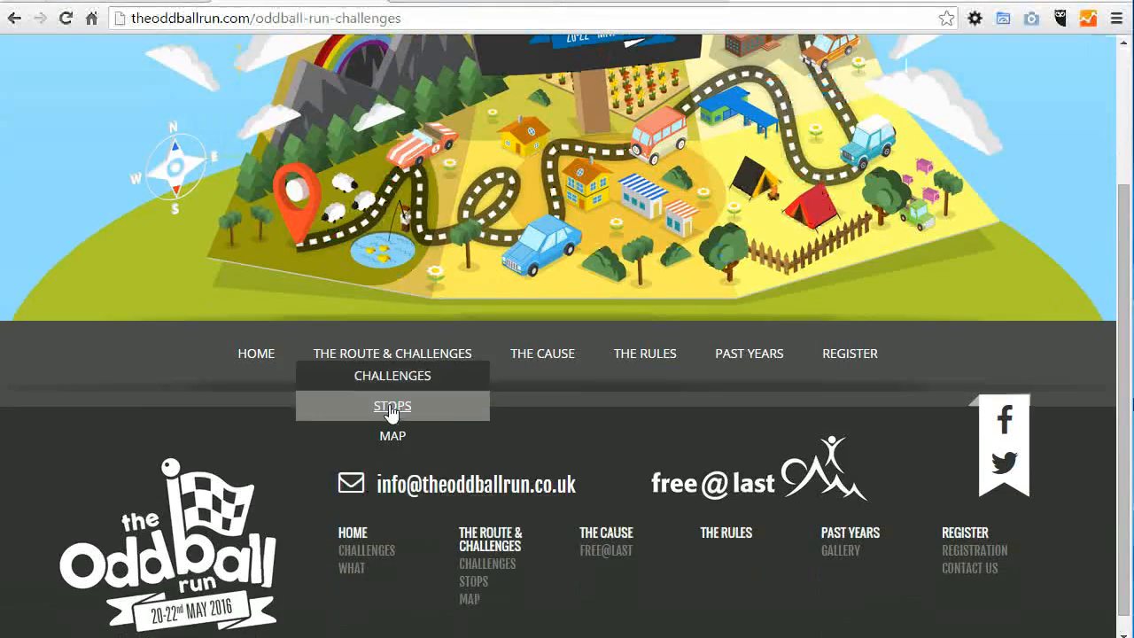
click(396, 410)
scroll(317, 440, down, 3)
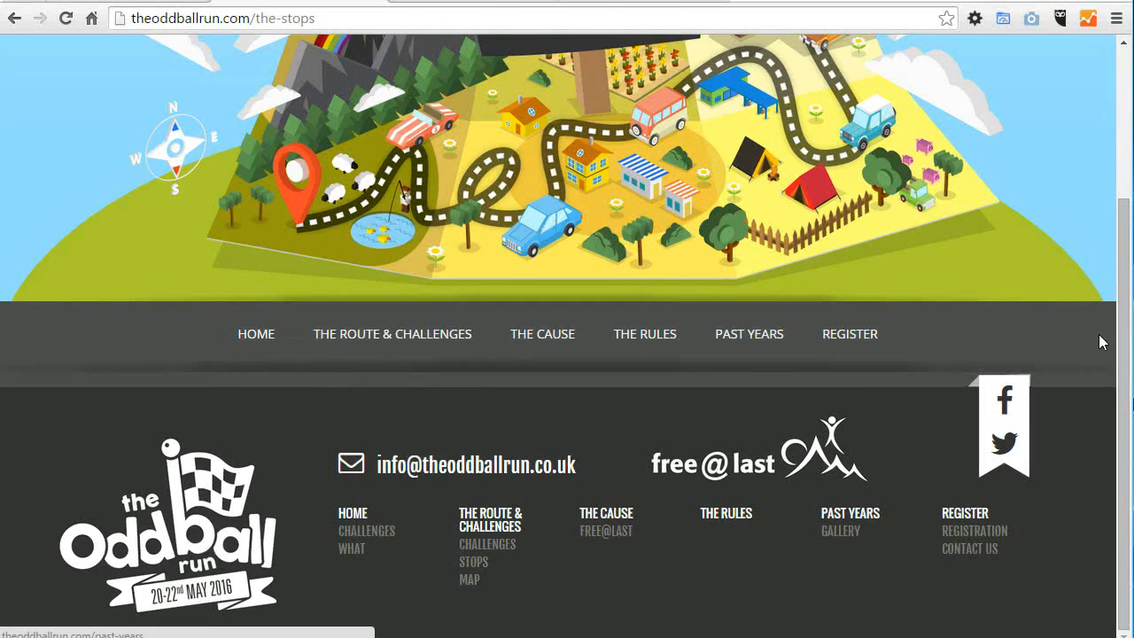
drag(1129, 342, 1121, 199)
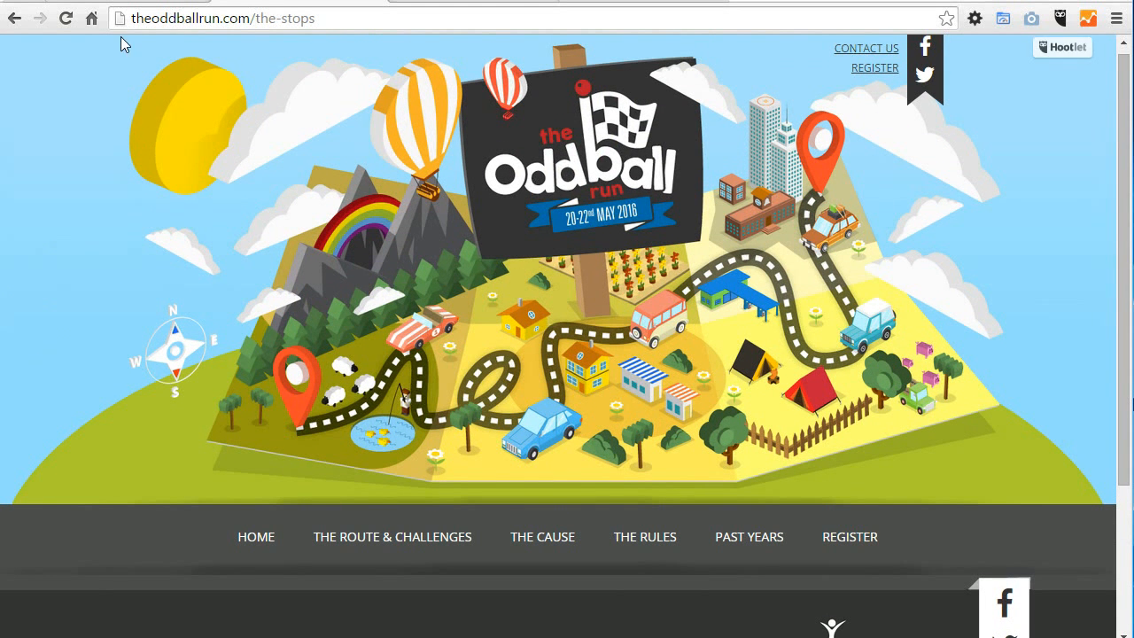
Step: Check the content area of The Route & Challenges (2) in the manager against the public Stops page
click(142, 4)
scroll(1116, 266, down, 5)
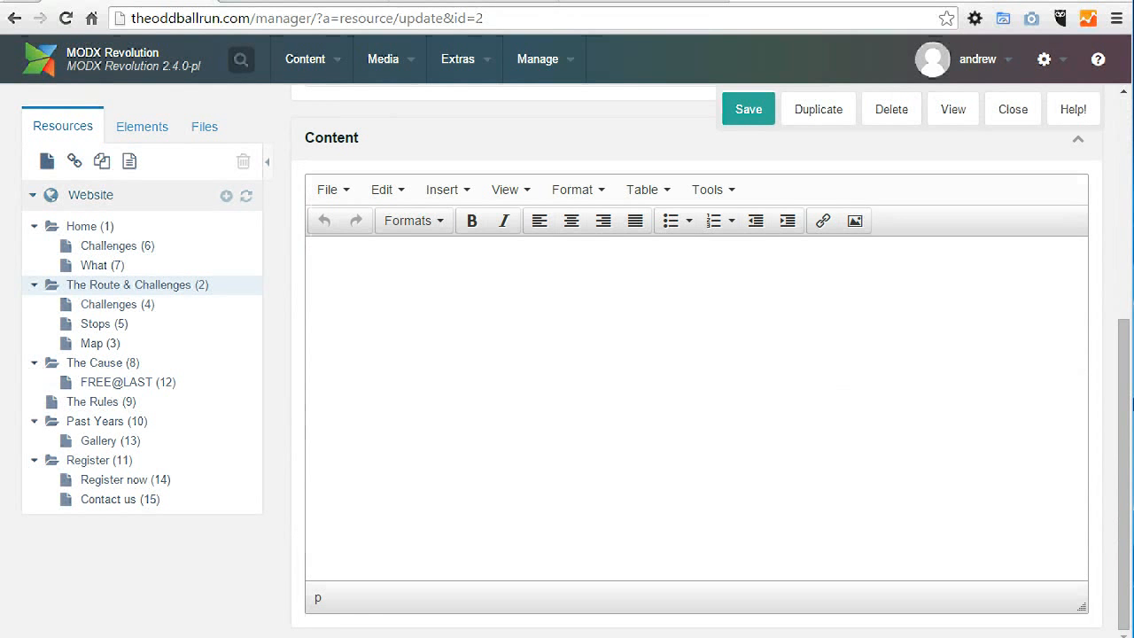
drag(1125, 333, 1121, 254)
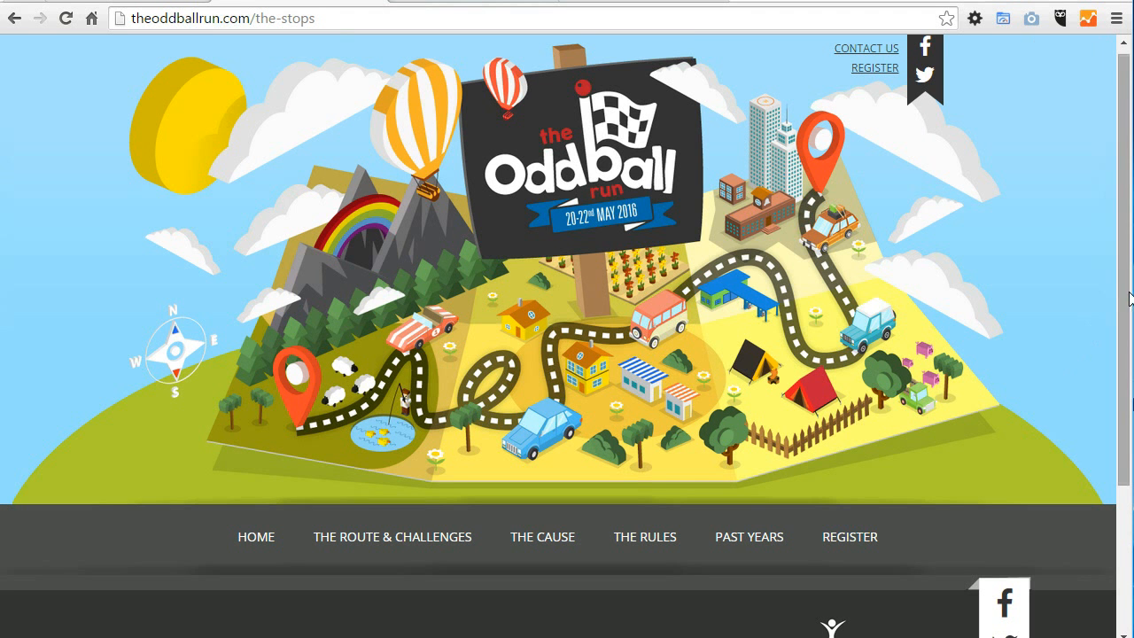
drag(1129, 299, 1123, 508)
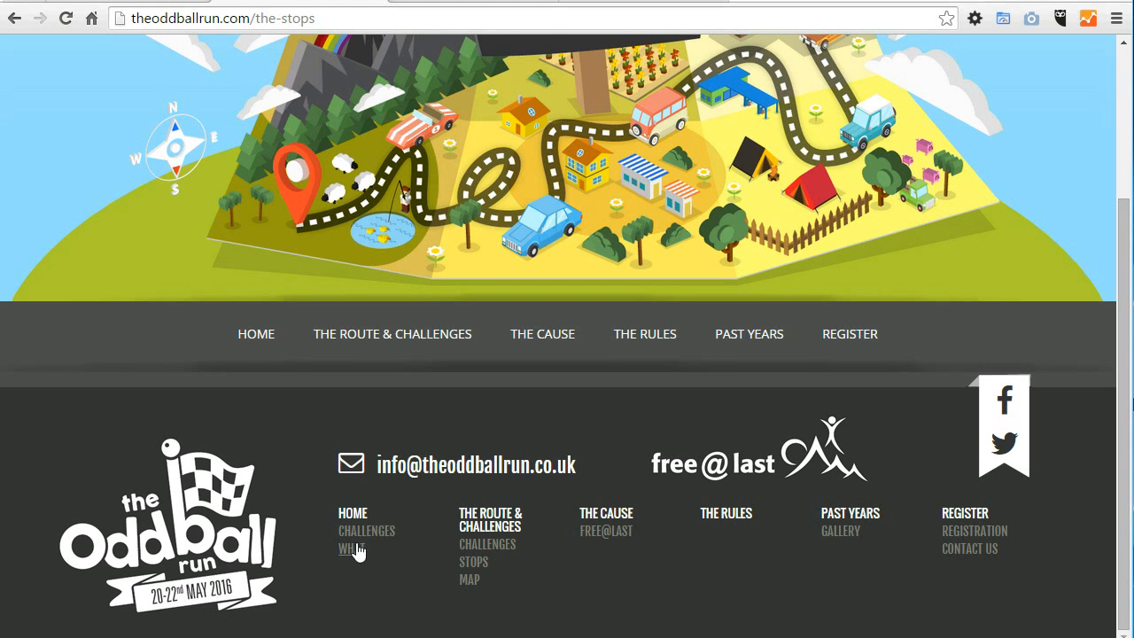
drag(1116, 483, 1109, 315)
click(1084, 359)
Step: Open the Gallery extra in the manager and create an active album named with the person's first name
click(137, 2)
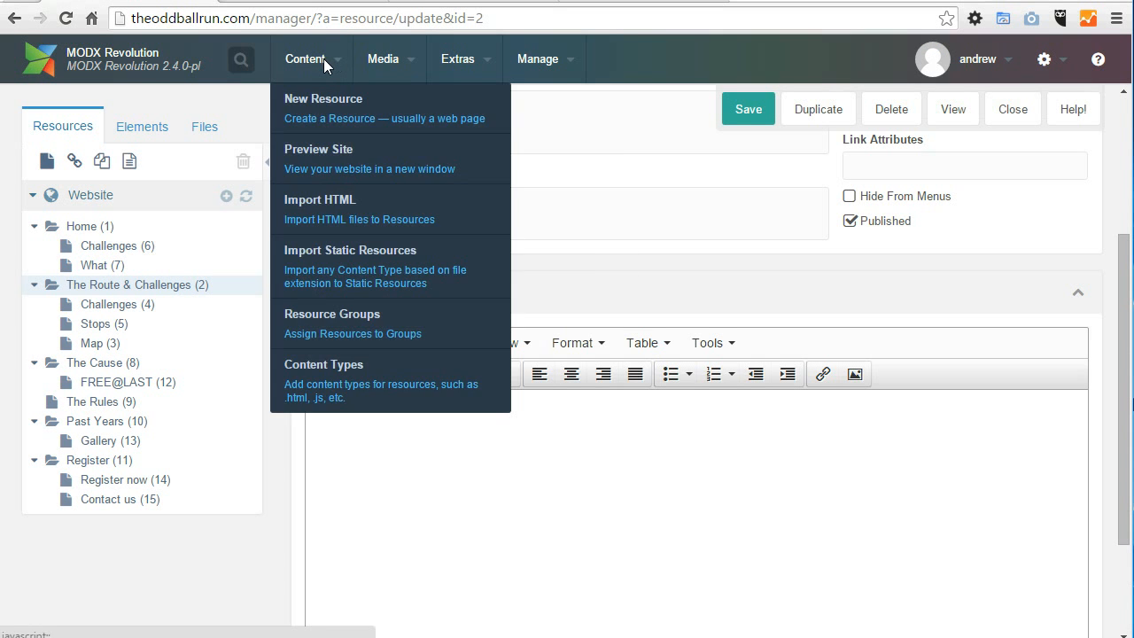
mouse_move(474, 66)
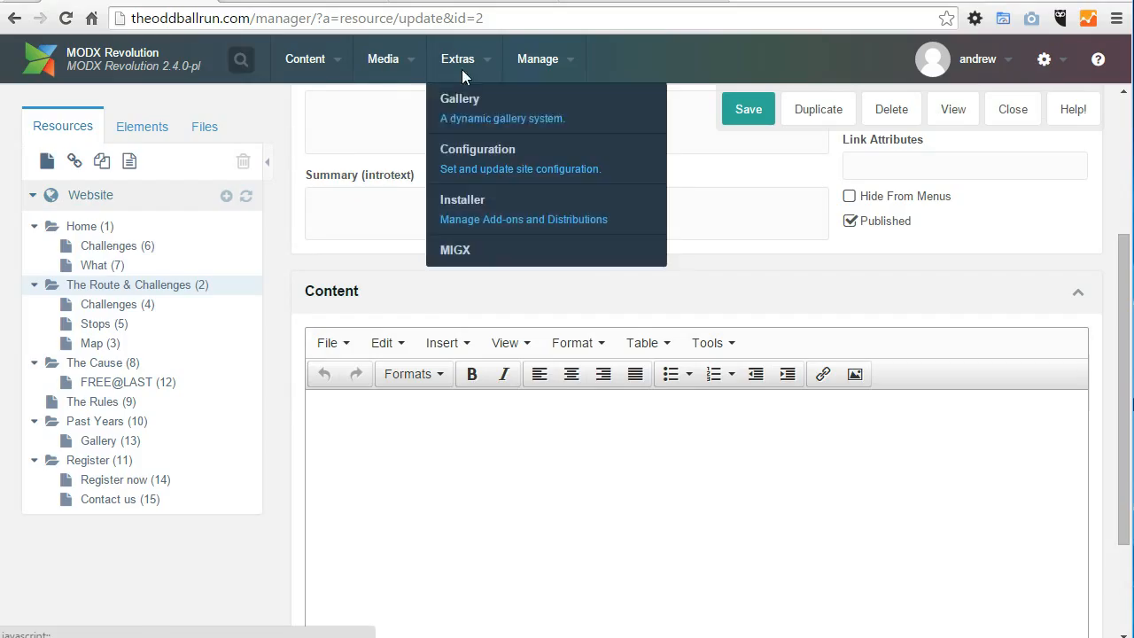
click(472, 113)
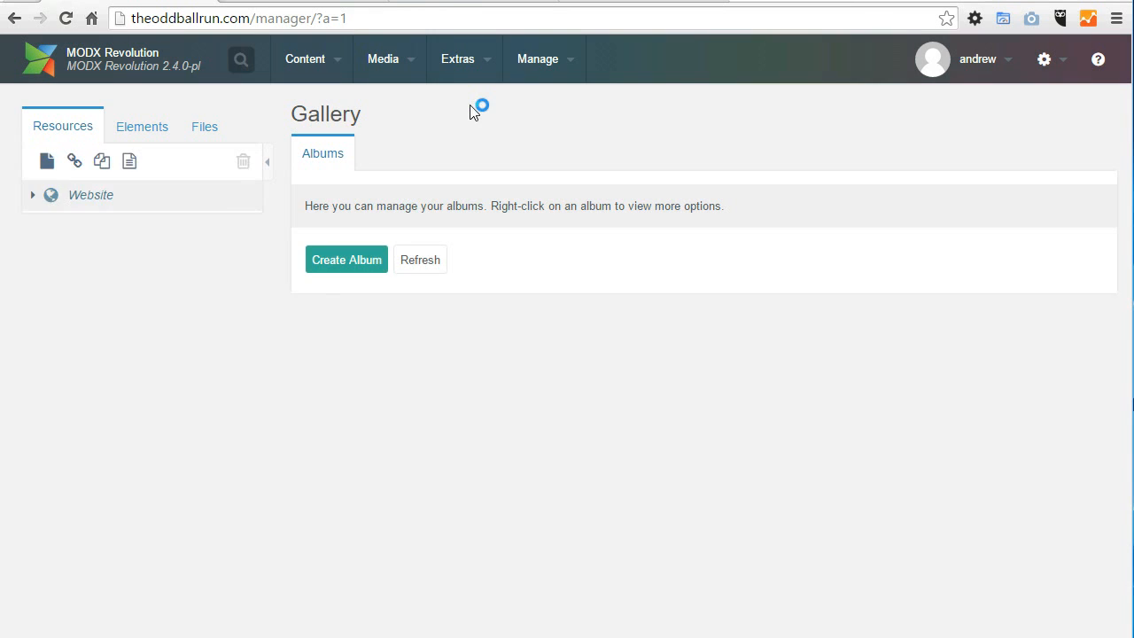
click(359, 272)
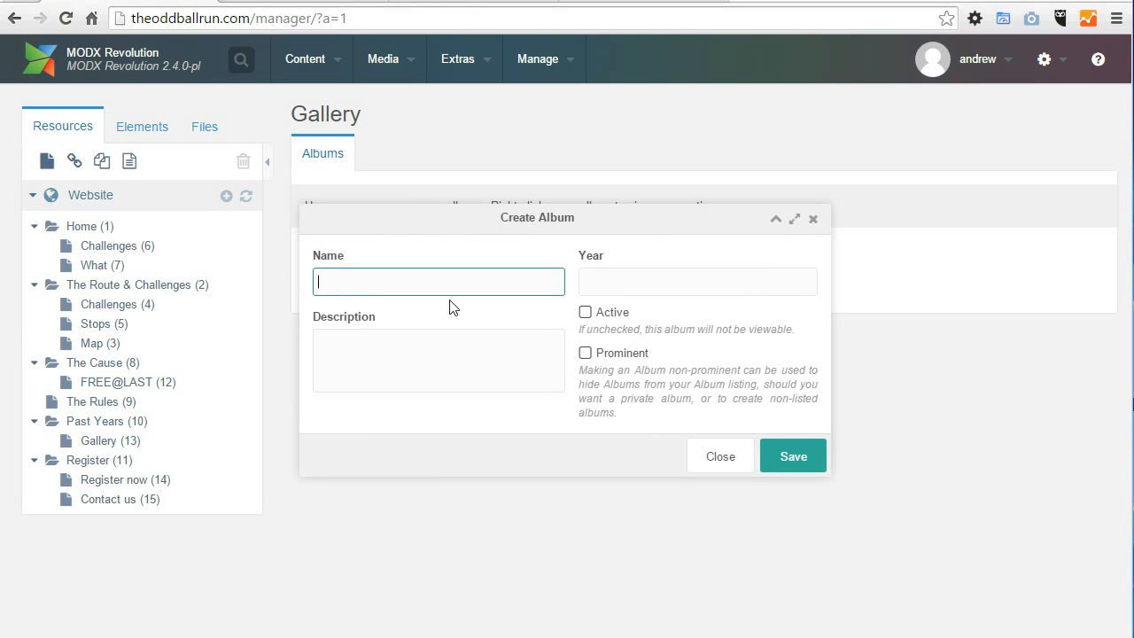
text(andrew)
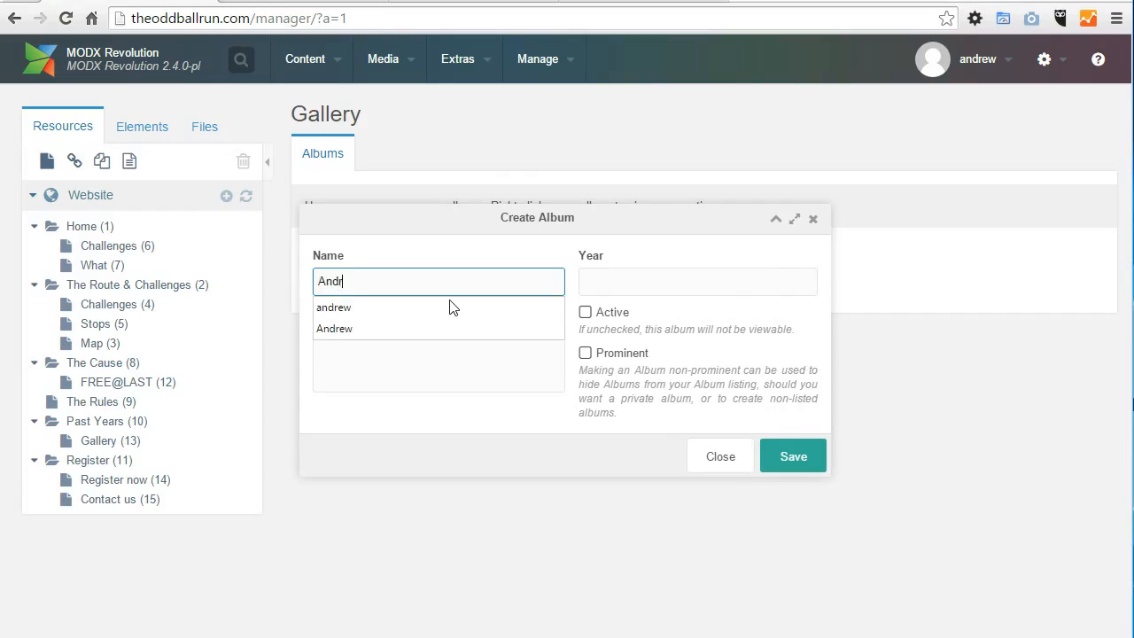
click(651, 260)
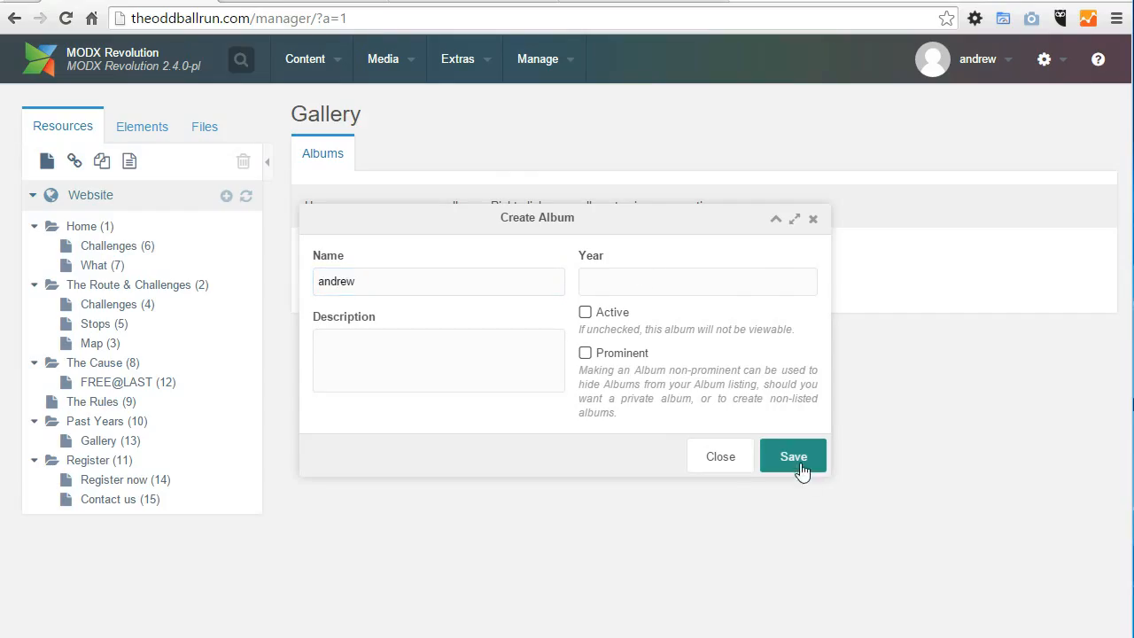
click(613, 312)
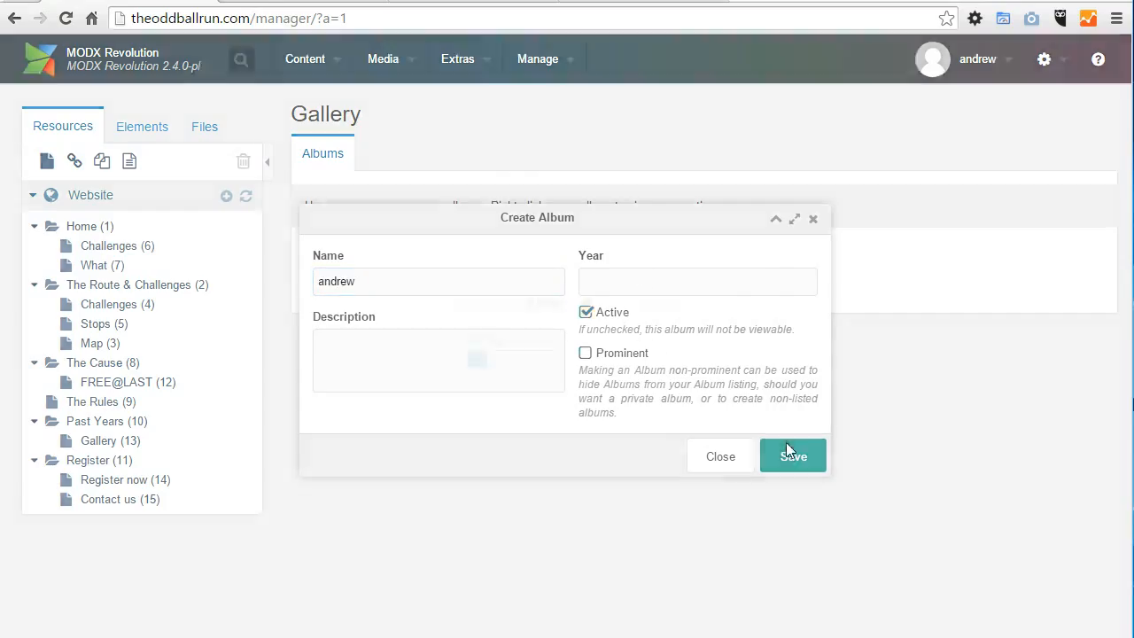
click(788, 451)
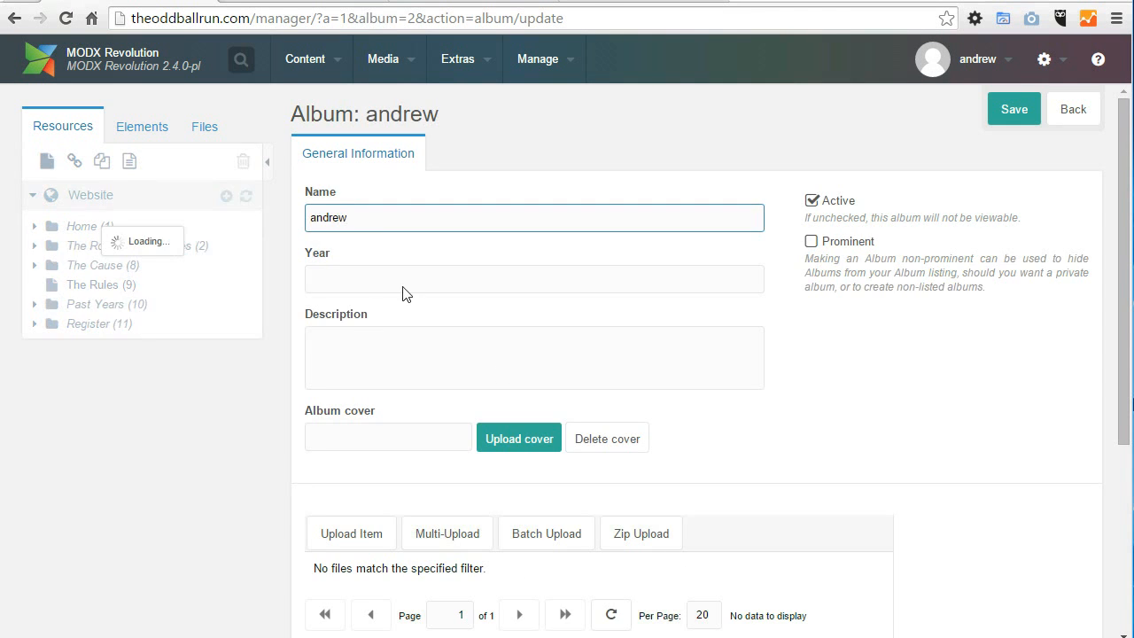
Step: Upload chicken.jpg to the new album as an item named test, and save the album
scroll(579, 522, down, 2)
click(375, 403)
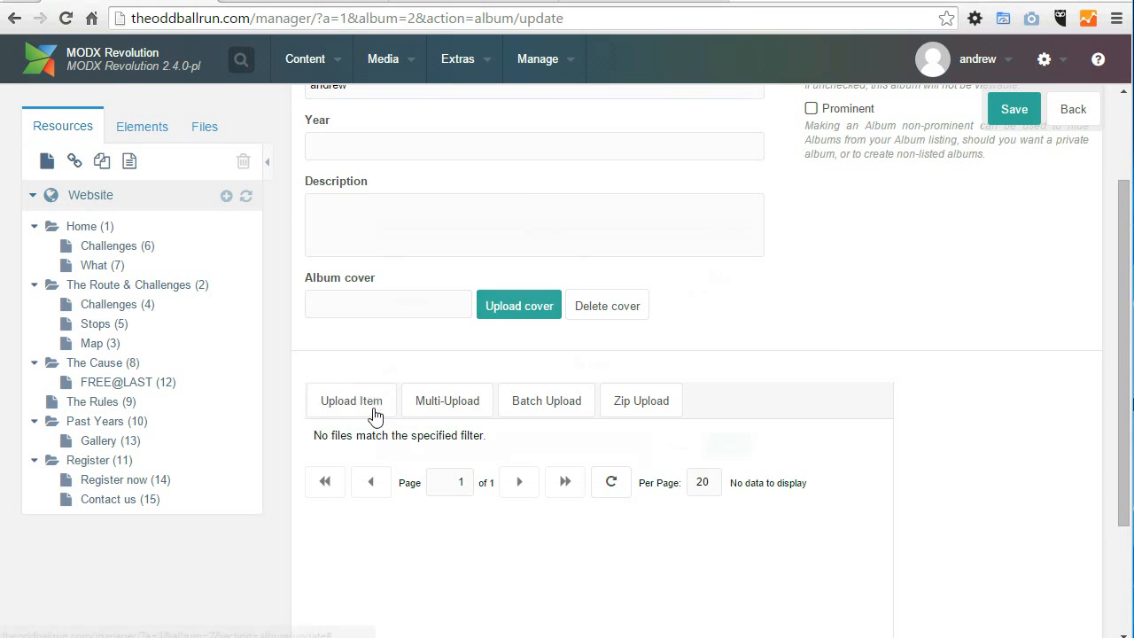
click(809, 253)
double_click(290, 89)
click(393, 256)
text(teds)
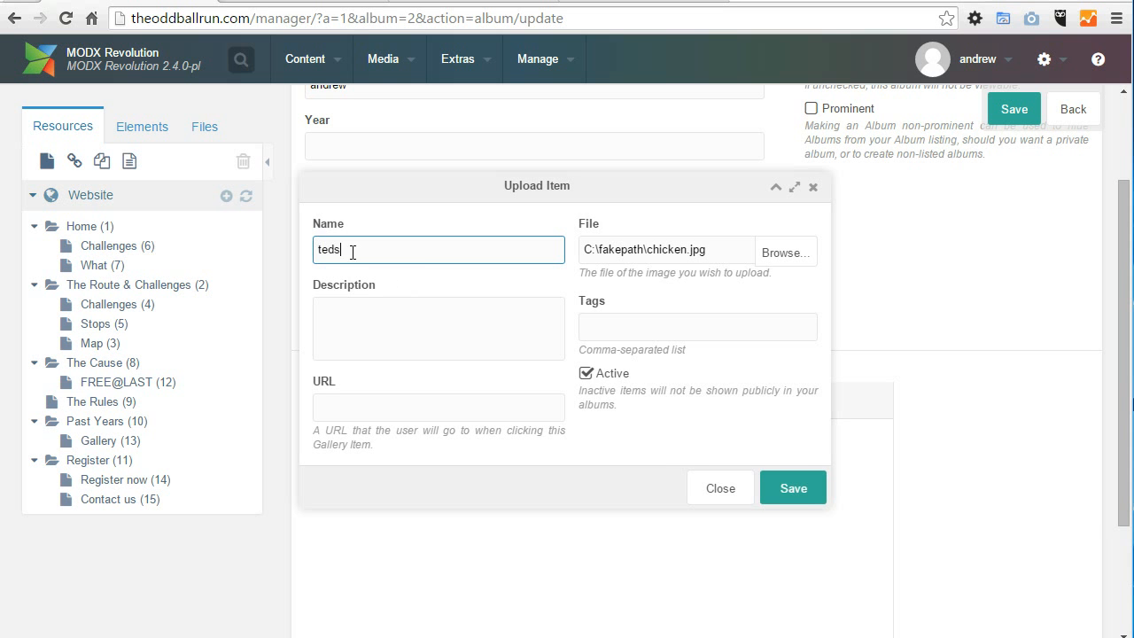
click(796, 485)
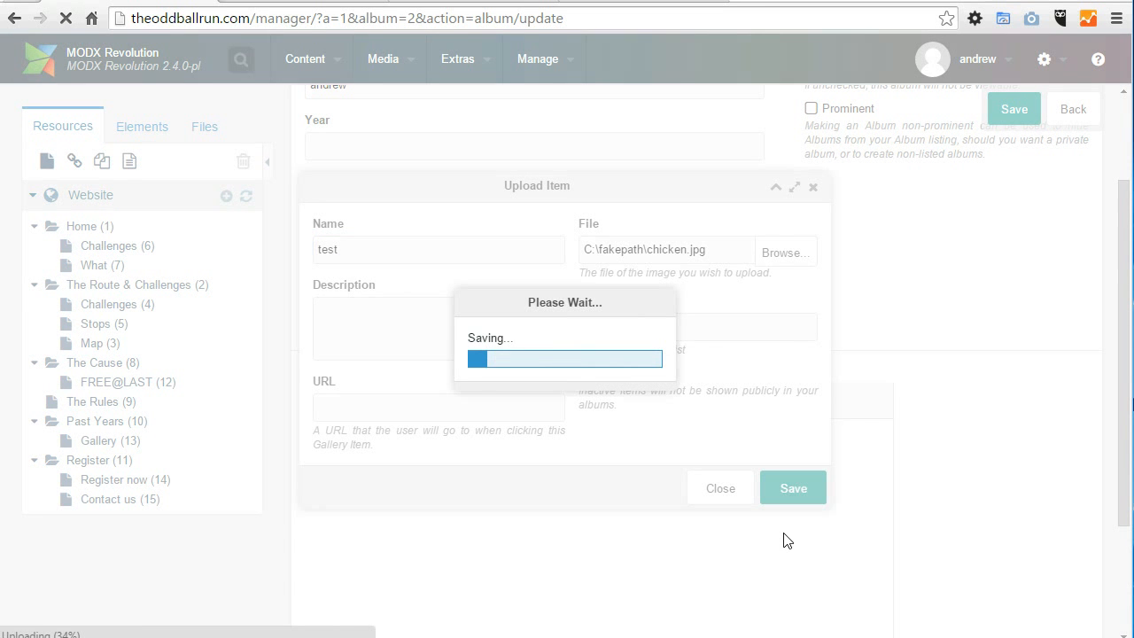
click(1012, 108)
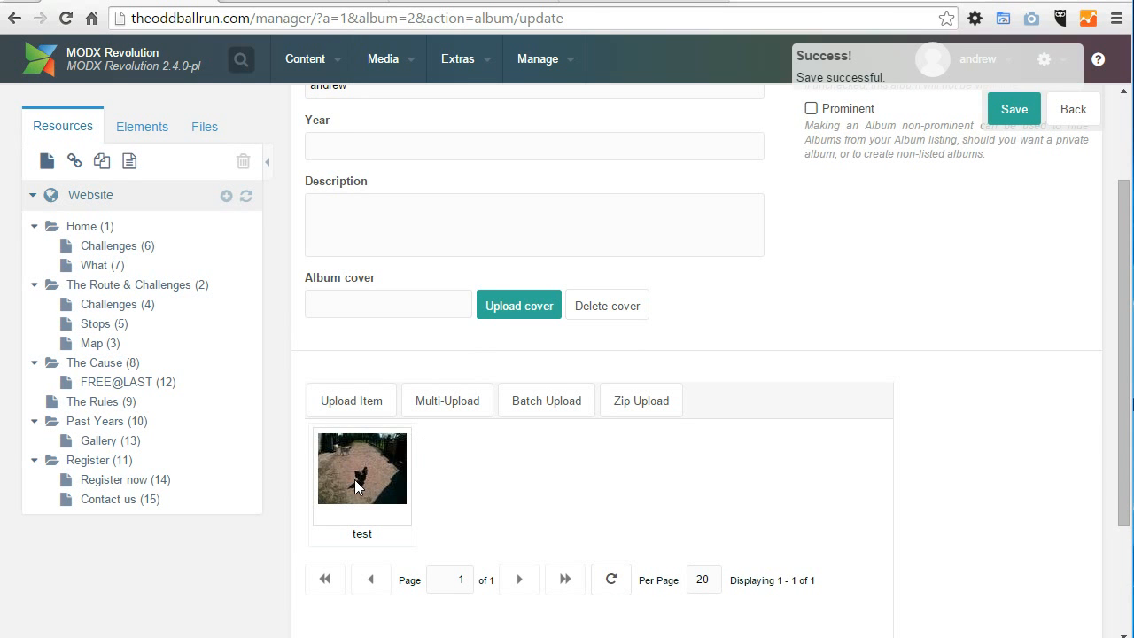
Step: Review the album's settings and uploaded item, and open the Challenges subpage of The Route & Challenges on the public site
scroll(405, 380, up, 2)
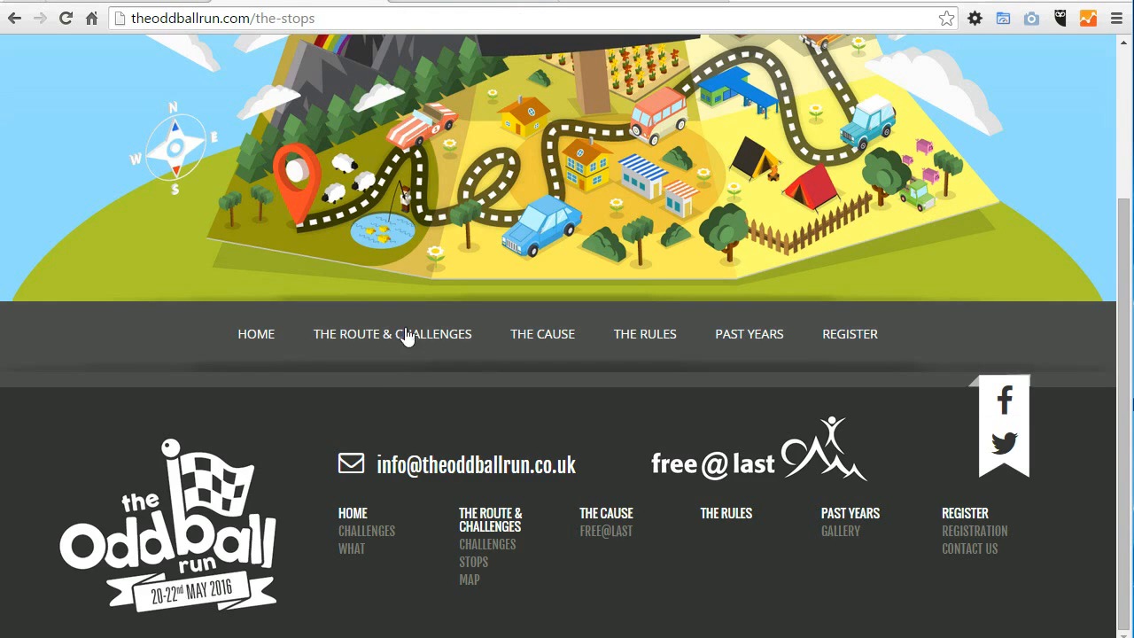
mouse_move(405, 334)
click(375, 357)
scroll(443, 399, down, 2)
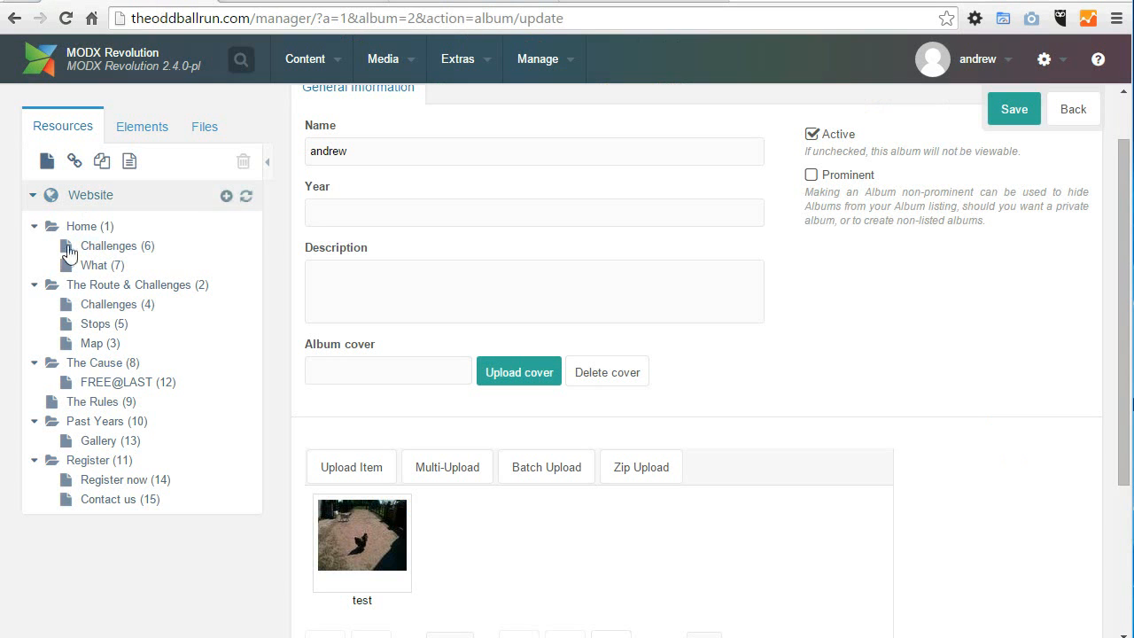
Step: Open the page content blocks of Challenges (6) in the manager and the matching Challenges page on the public site
click(103, 247)
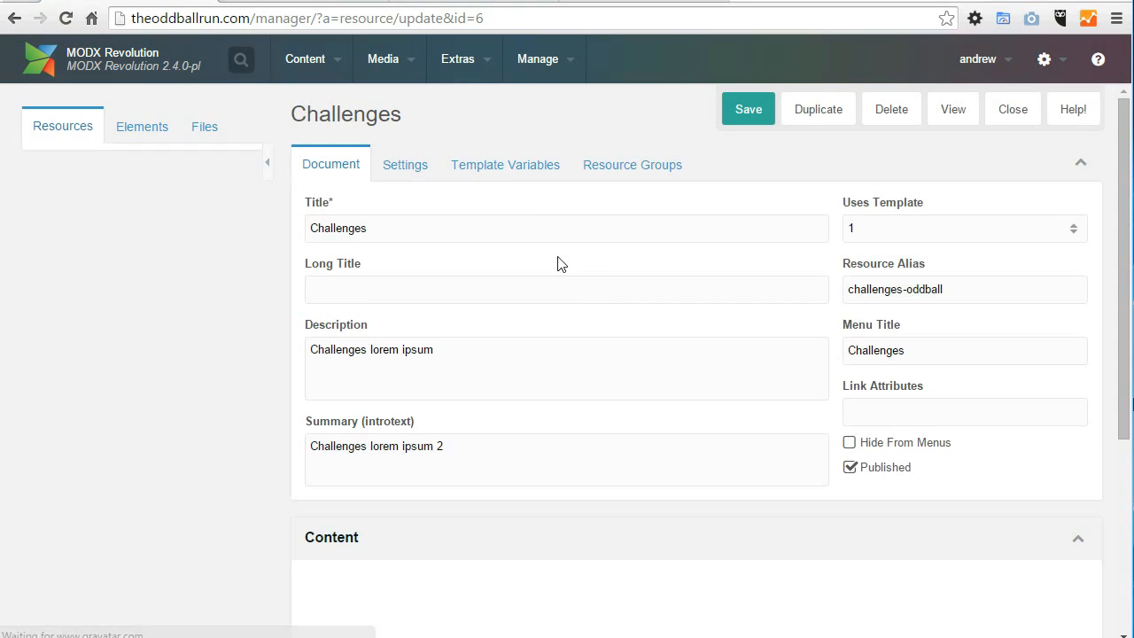
click(501, 166)
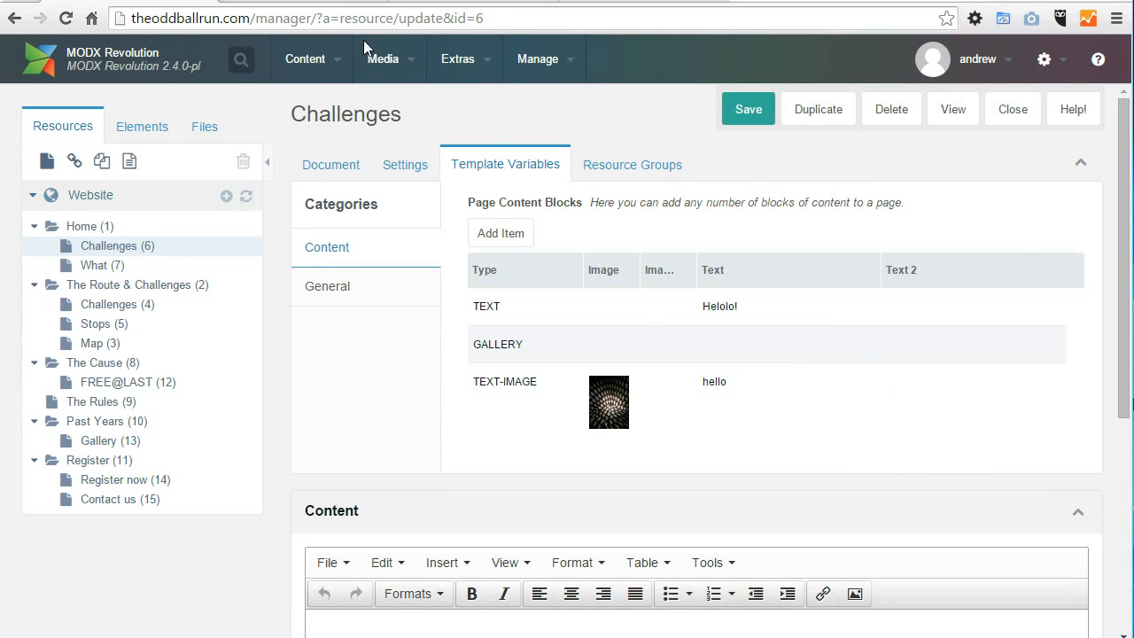
click(272, 9)
mouse_move(393, 365)
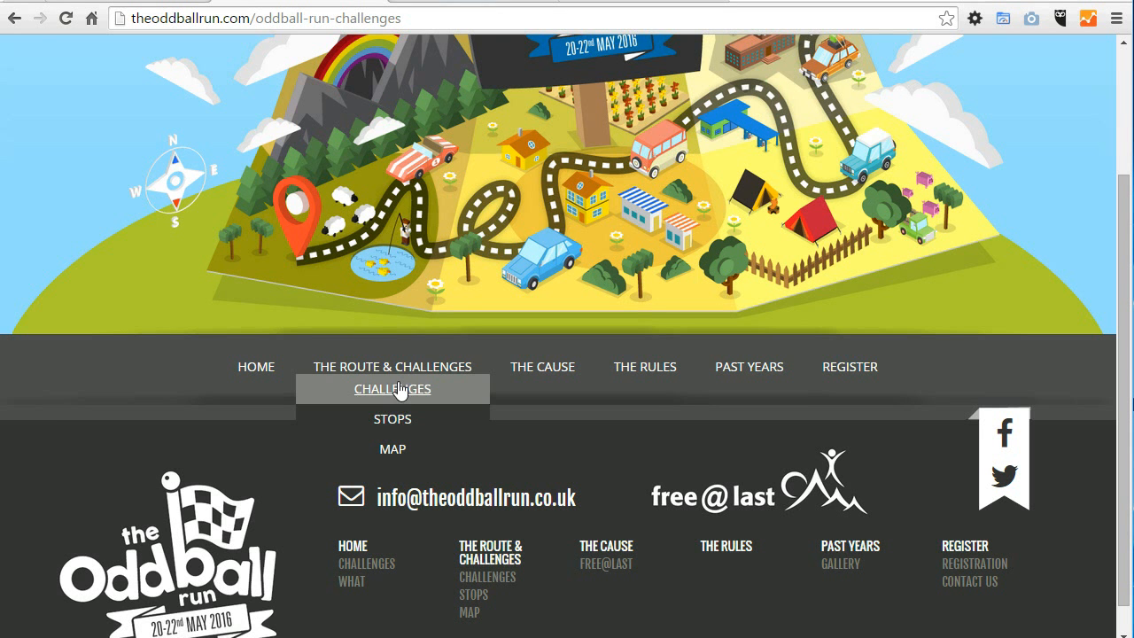
click(398, 391)
scroll(398, 400, down, 3)
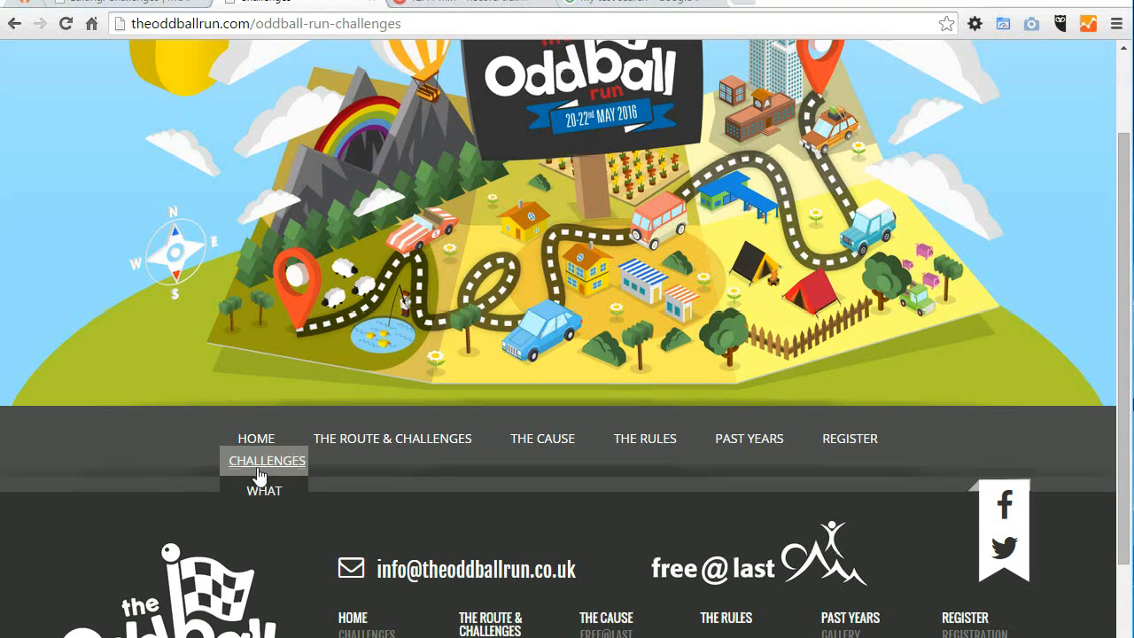
click(259, 476)
scroll(607, 438, down, 3)
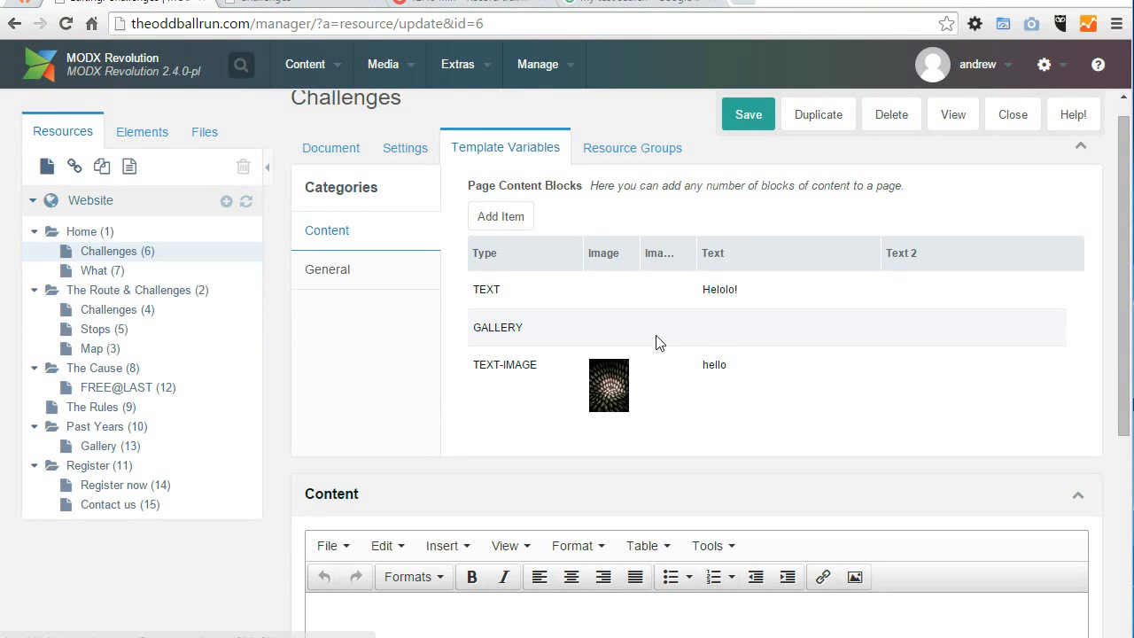
Step: Set the GALLERY block of Challenges (6) to display the newly created album, accept the block, and save the resource
right_click(584, 337)
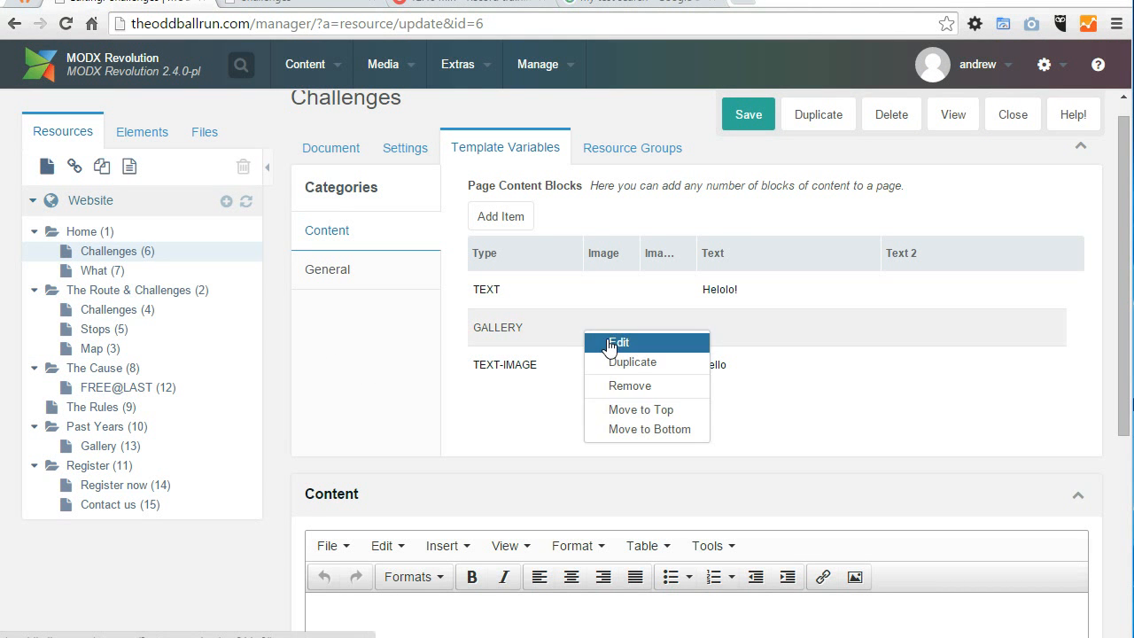
click(610, 341)
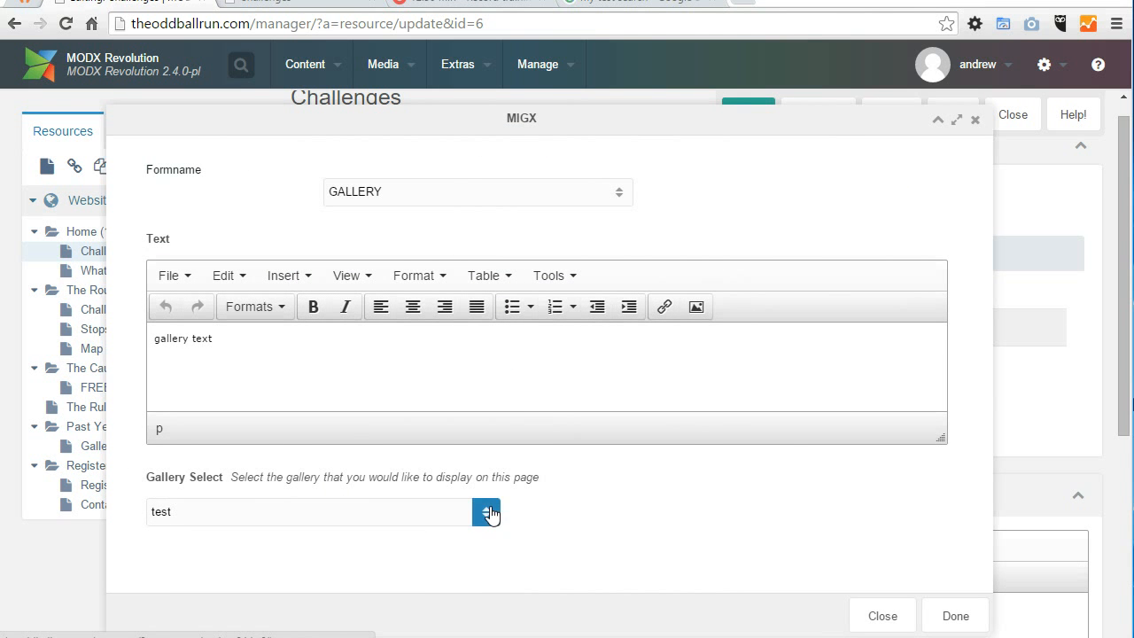
click(487, 512)
click(304, 570)
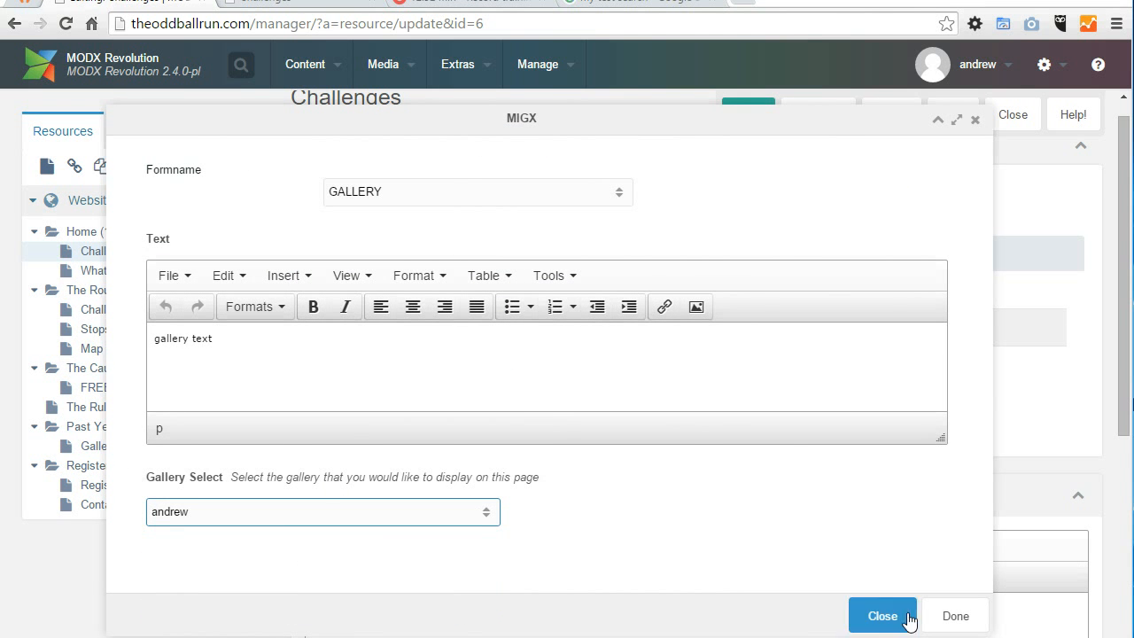
click(926, 618)
click(748, 114)
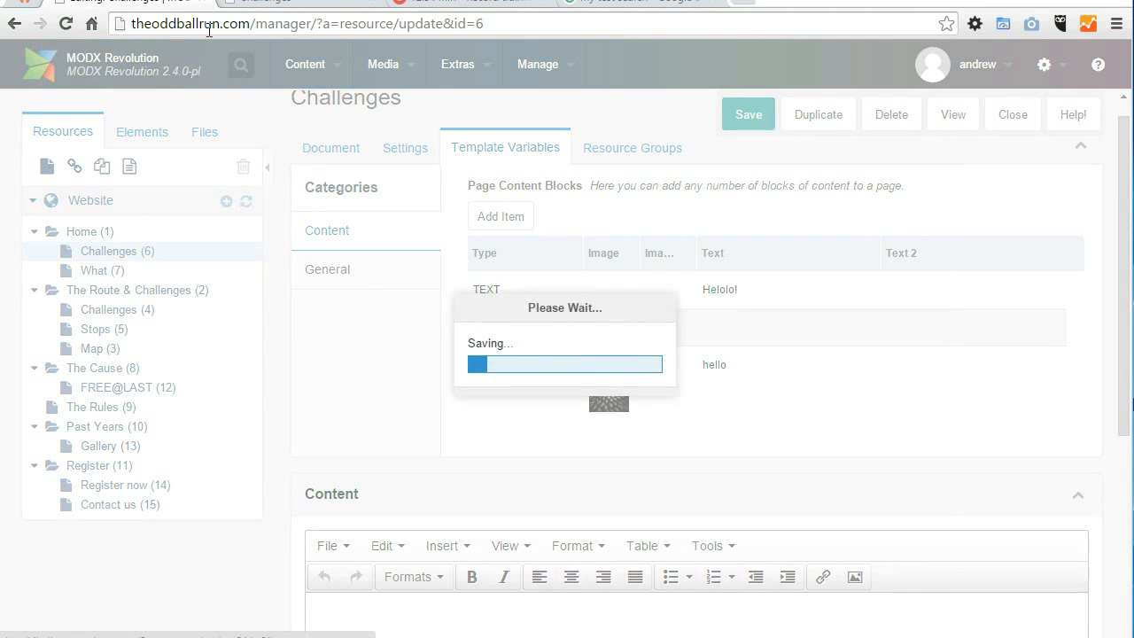
Step: Reload the public Challenges page and examine its gallery and text-image blocks
click(274, 2)
click(282, 25)
key(Return)
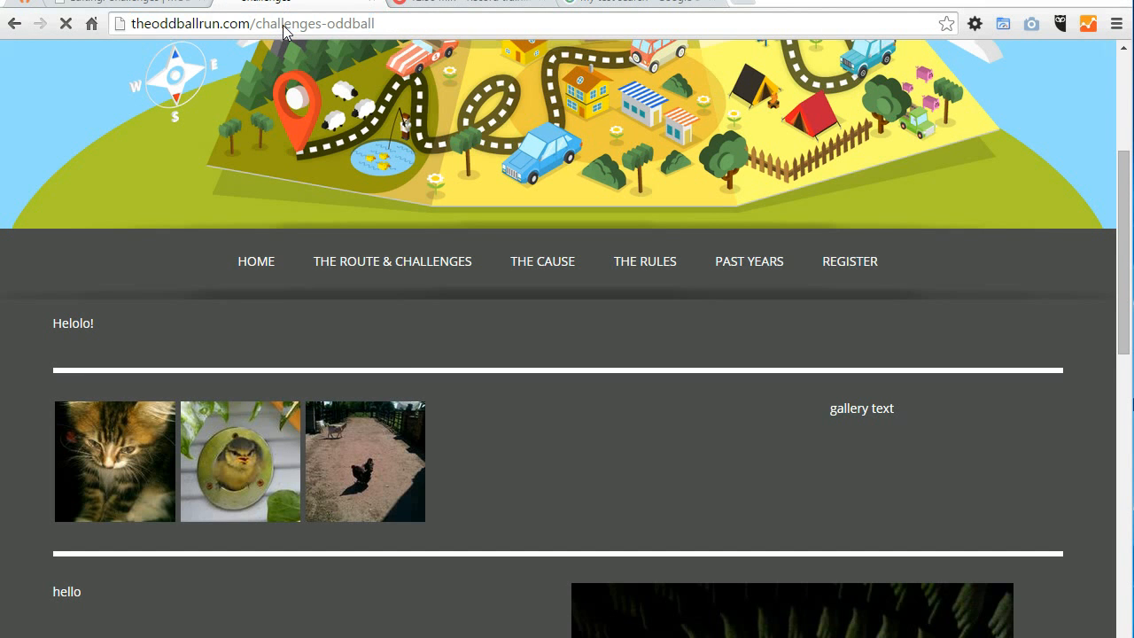
scroll(542, 301, down, 3)
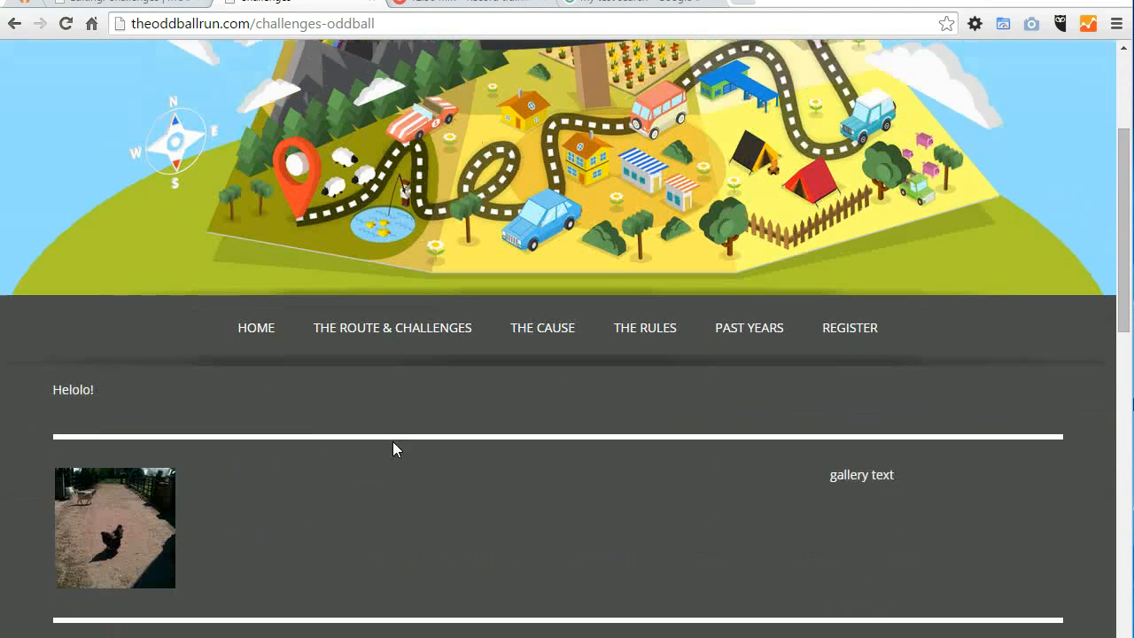
scroll(830, 444, down, 5)
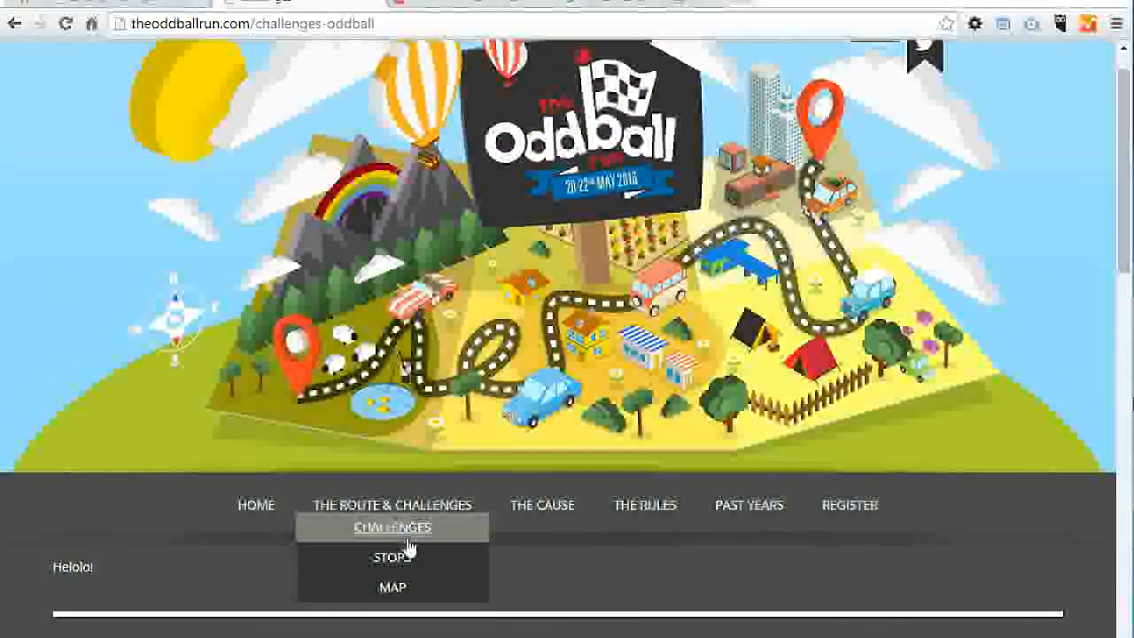
Step: Open the Home page of the public site and examine its image tiles and their hover text
mouse_move(270, 507)
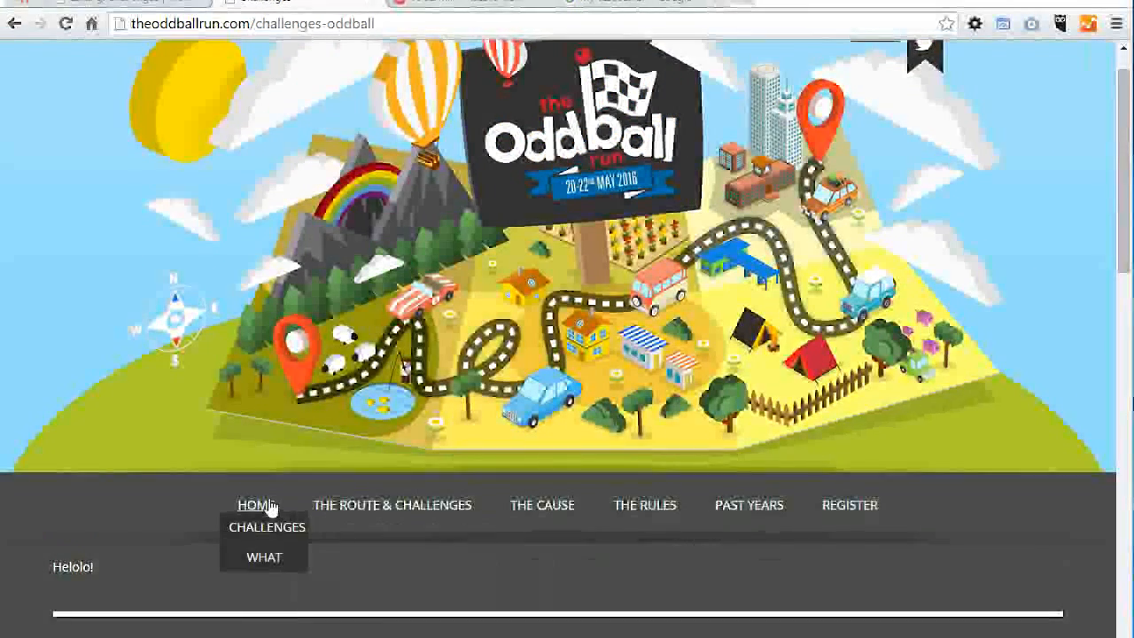
click(270, 507)
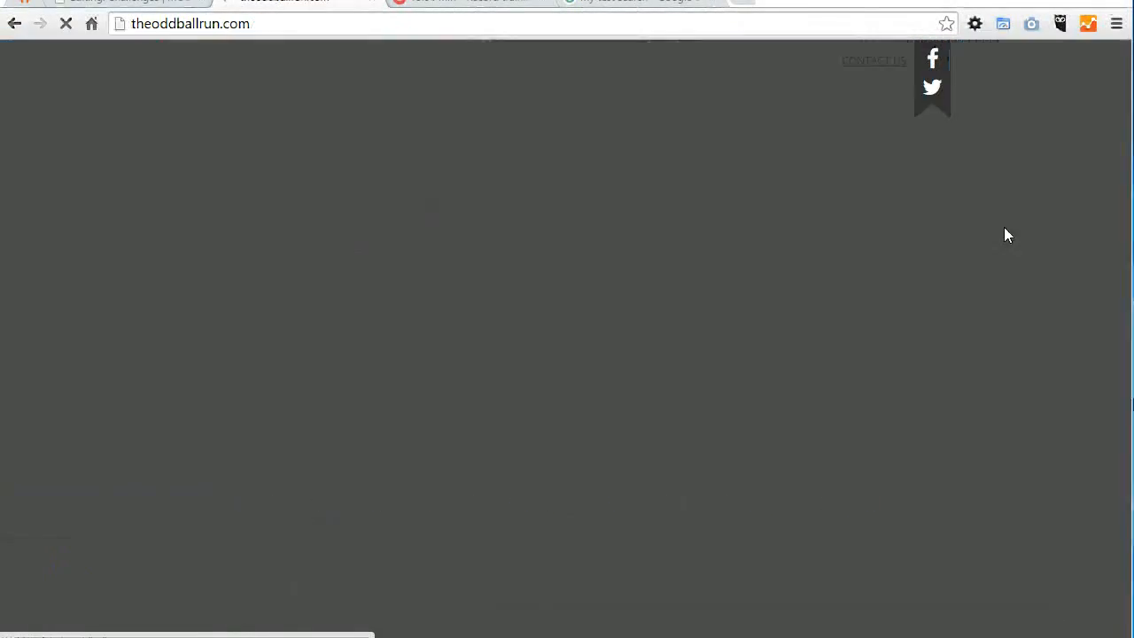
drag(1125, 103, 1125, 241)
mouse_move(263, 328)
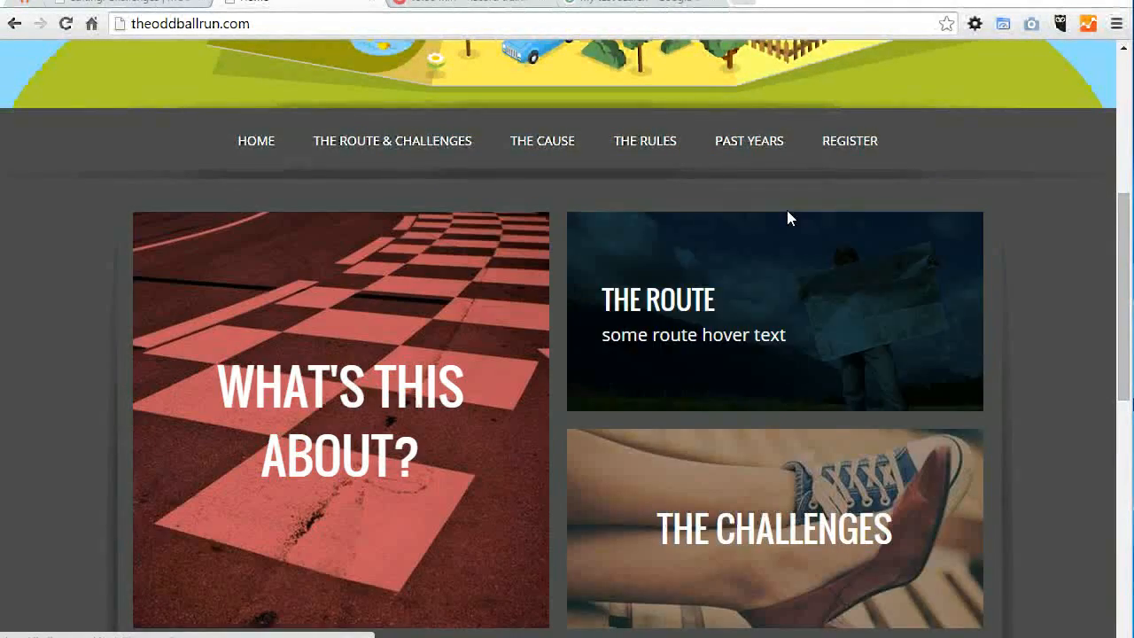
Step: Open Home (1) in the manager, review the available page templates without changing its template, and display its template variables
click(125, 5)
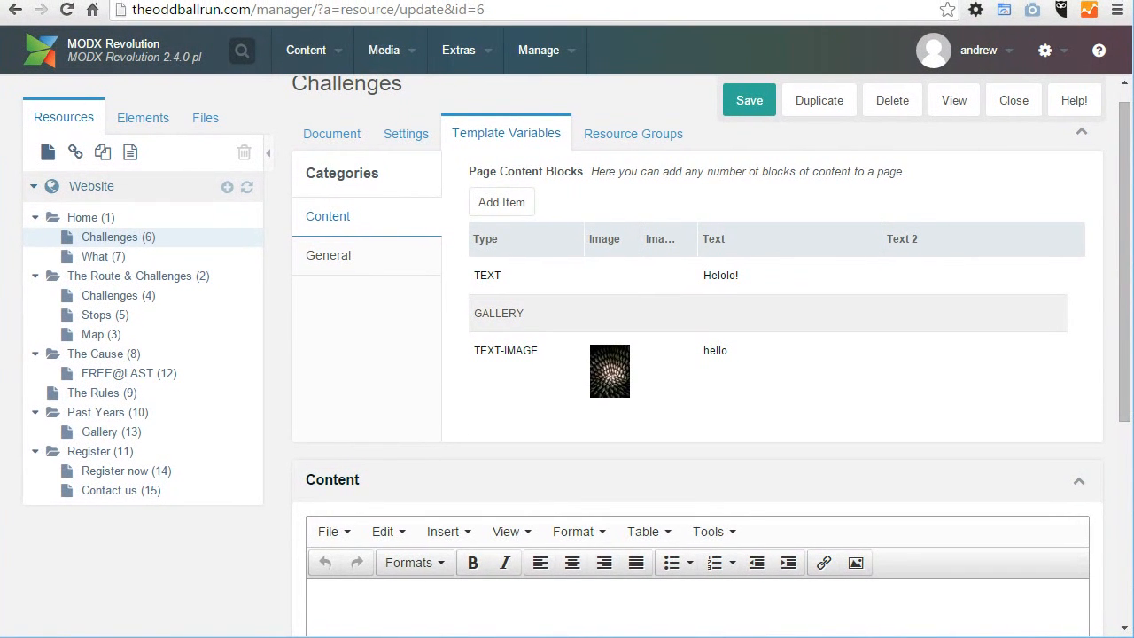
click(100, 219)
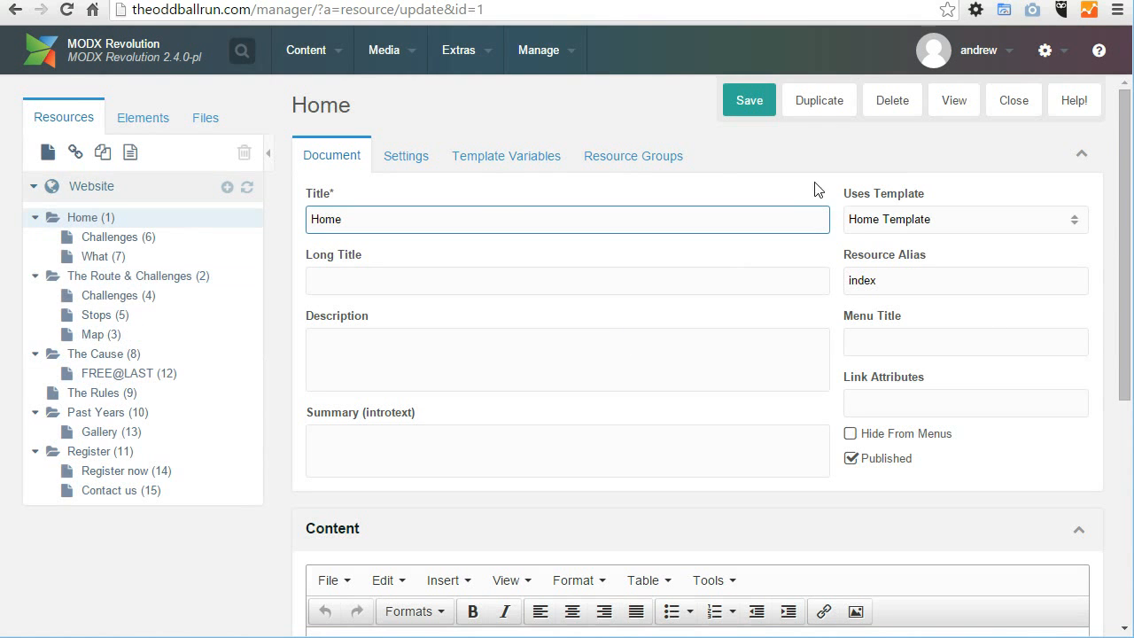
click(1075, 226)
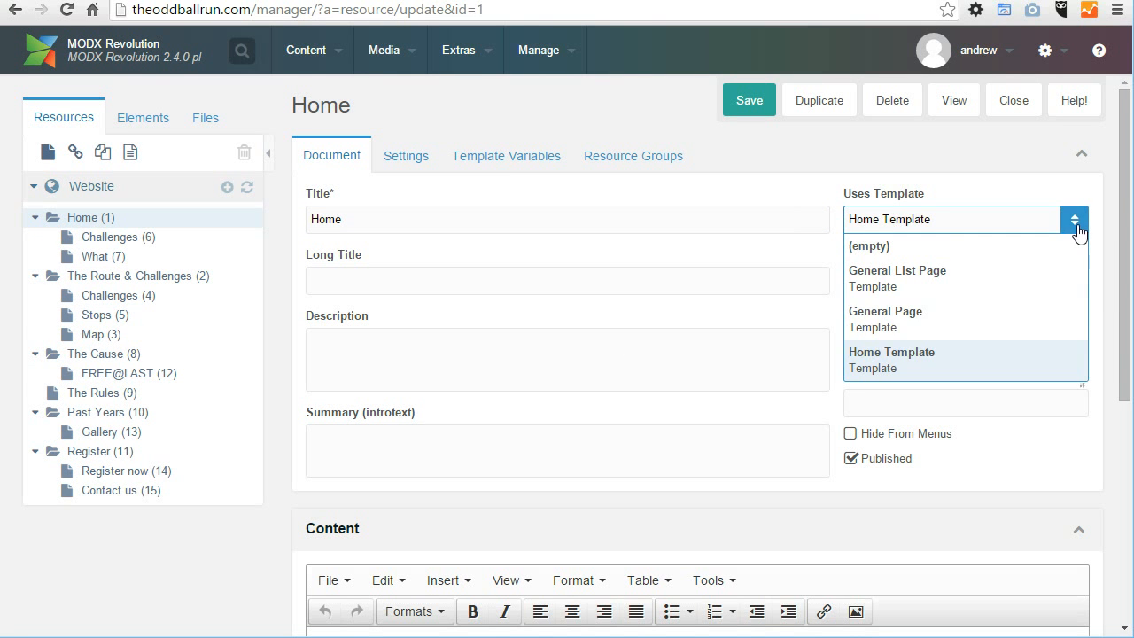
click(1076, 227)
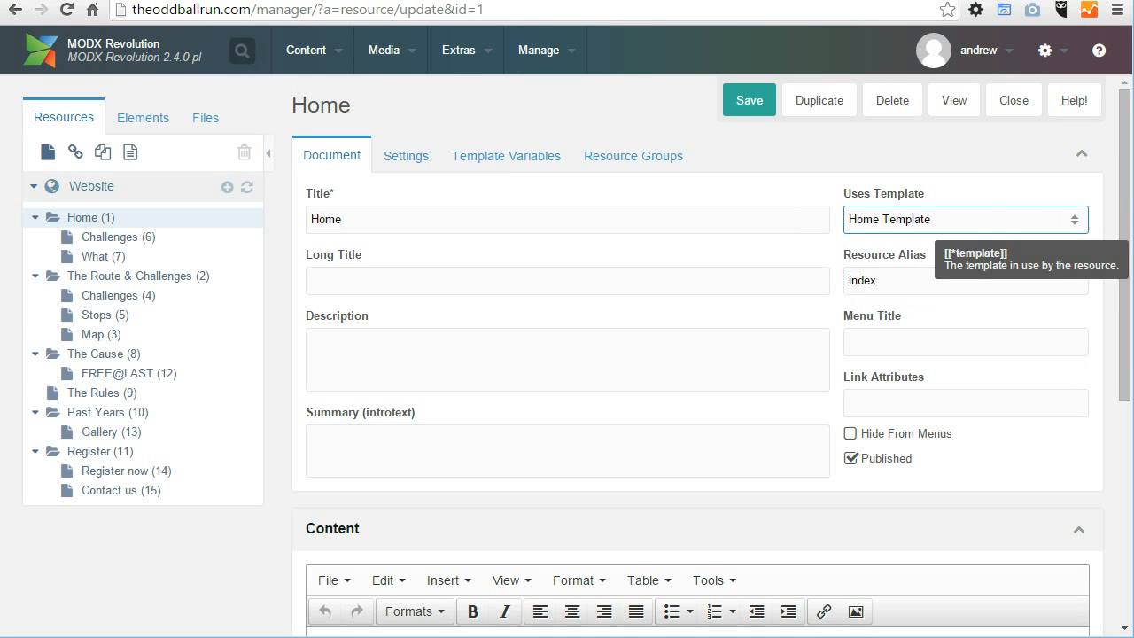
click(508, 161)
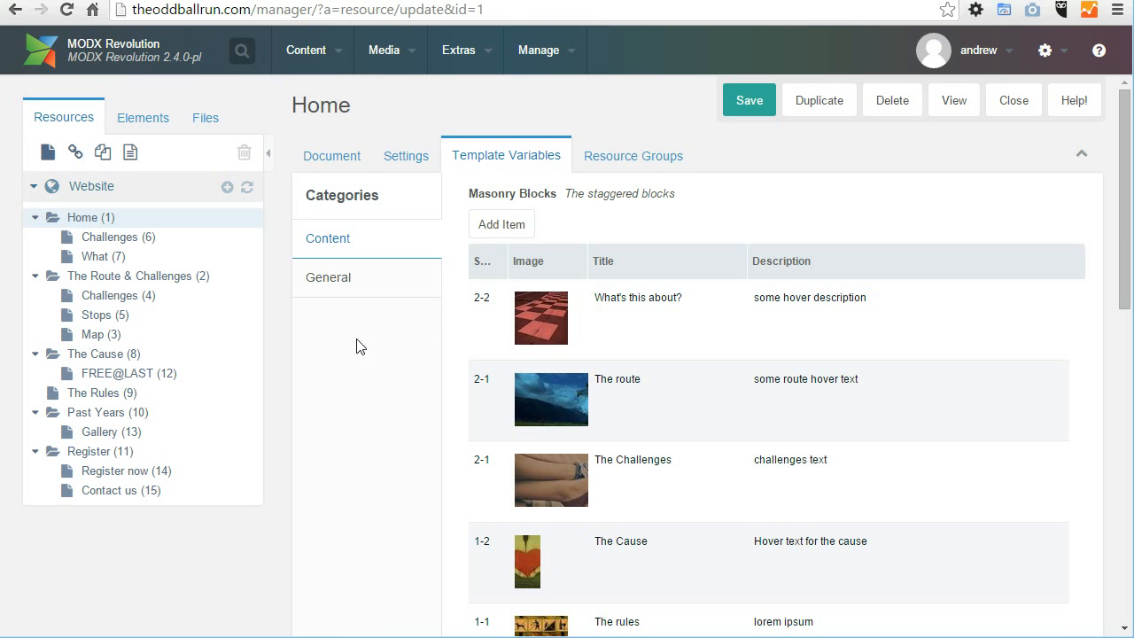
Step: Compare the Masonry Blocks list of Home (1) with the staggered tiles on the public home page
drag(470, 199, 665, 195)
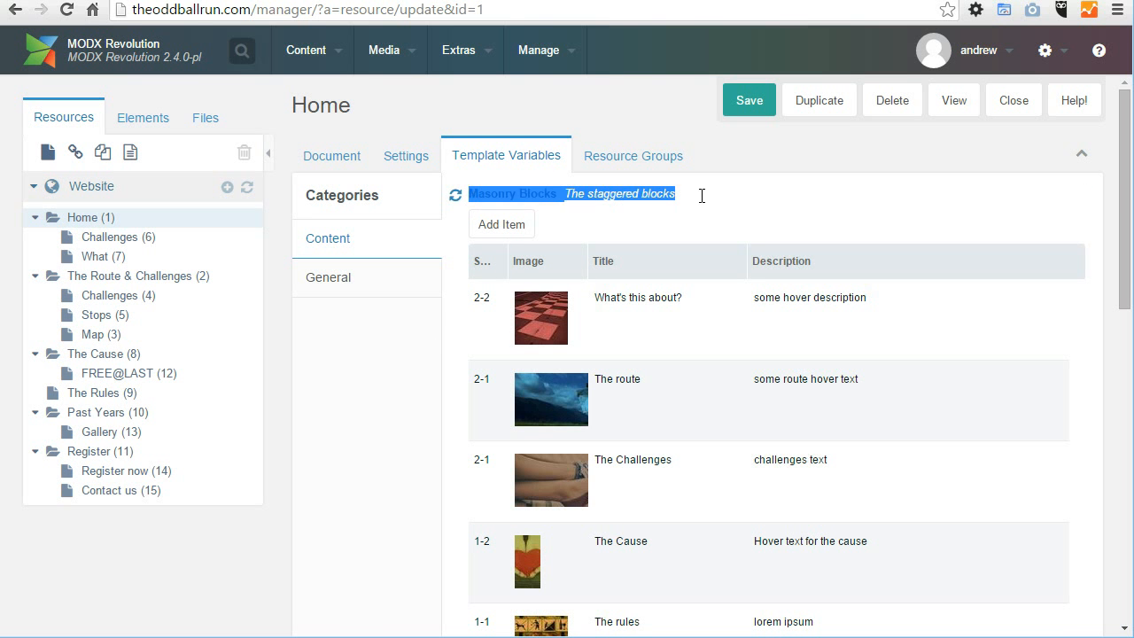
click(731, 196)
click(306, 2)
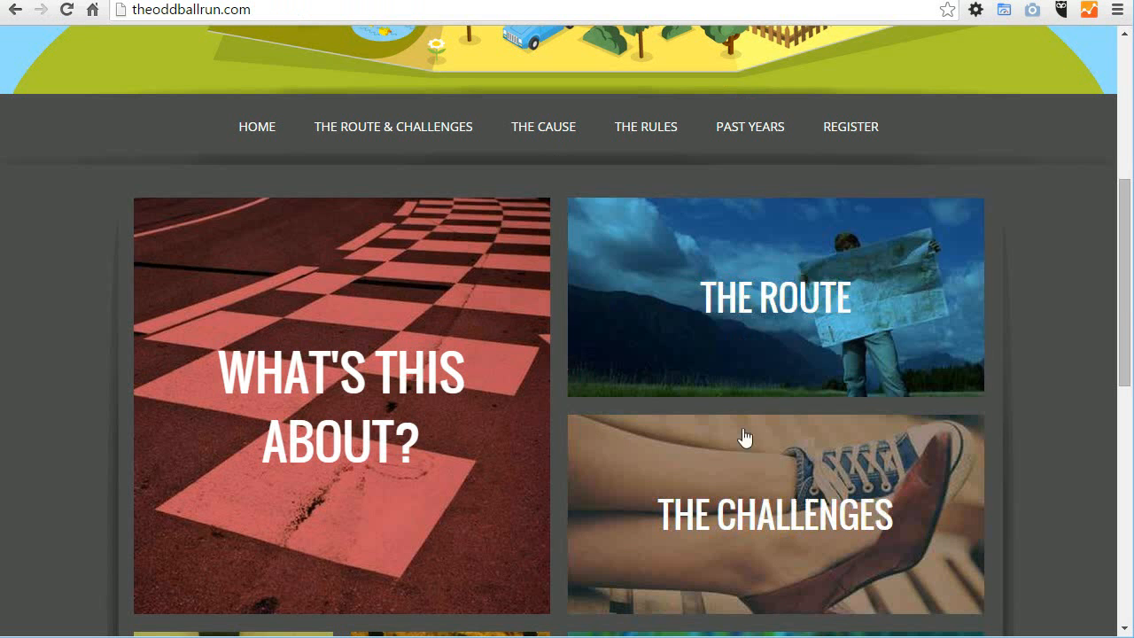
drag(1131, 294, 1131, 379)
click(168, 2)
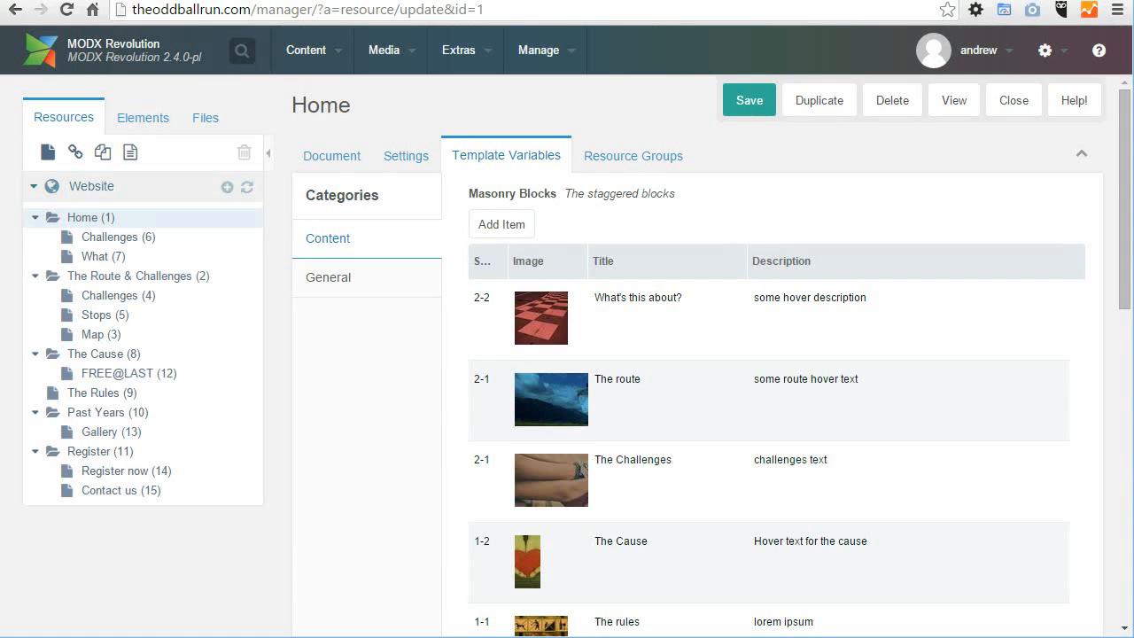
Step: Try moving The Cause below Past years in the Masonry Blocks, then reload Home (1) unsaved and reopen its template variables
scroll(974, 355, down, 3)
drag(739, 417, 734, 553)
scroll(748, 527, up, 2)
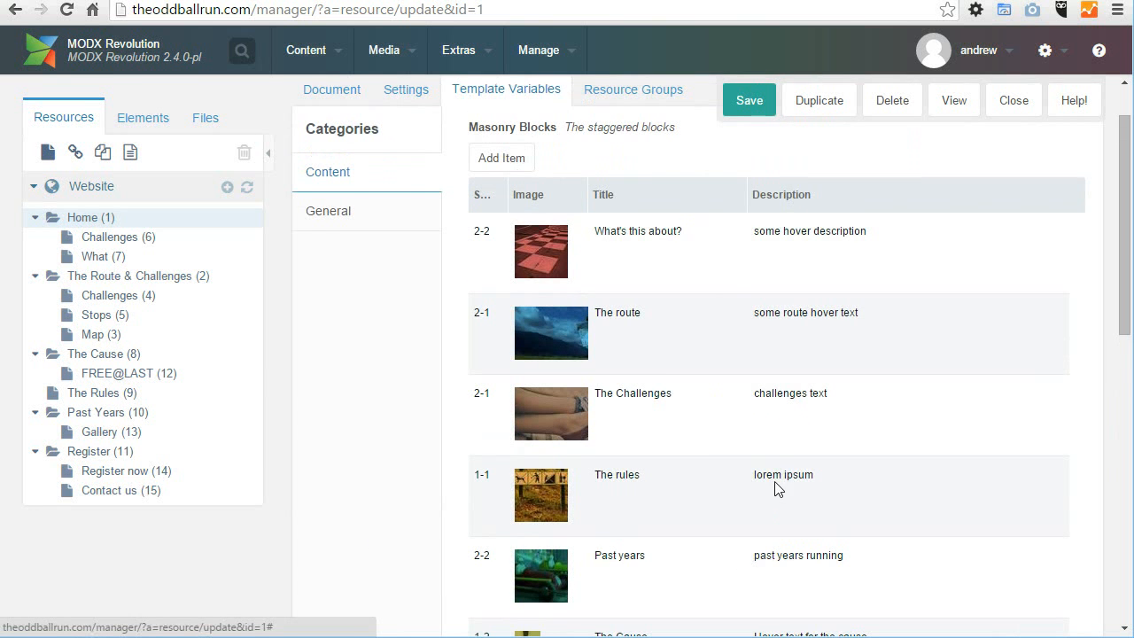
click(326, 1)
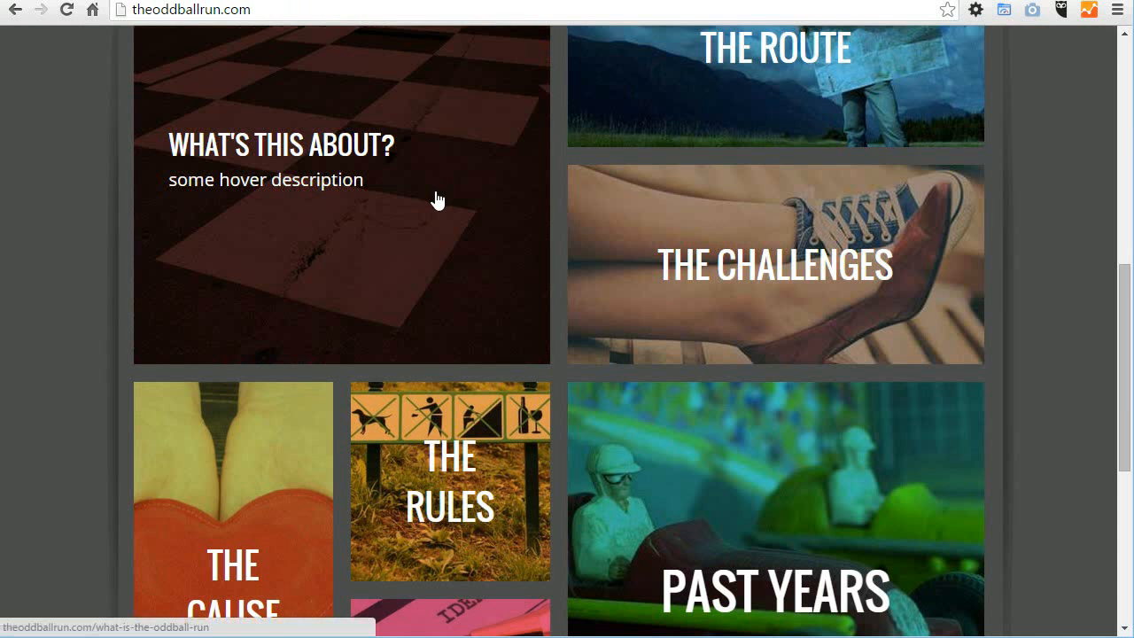
click(133, 2)
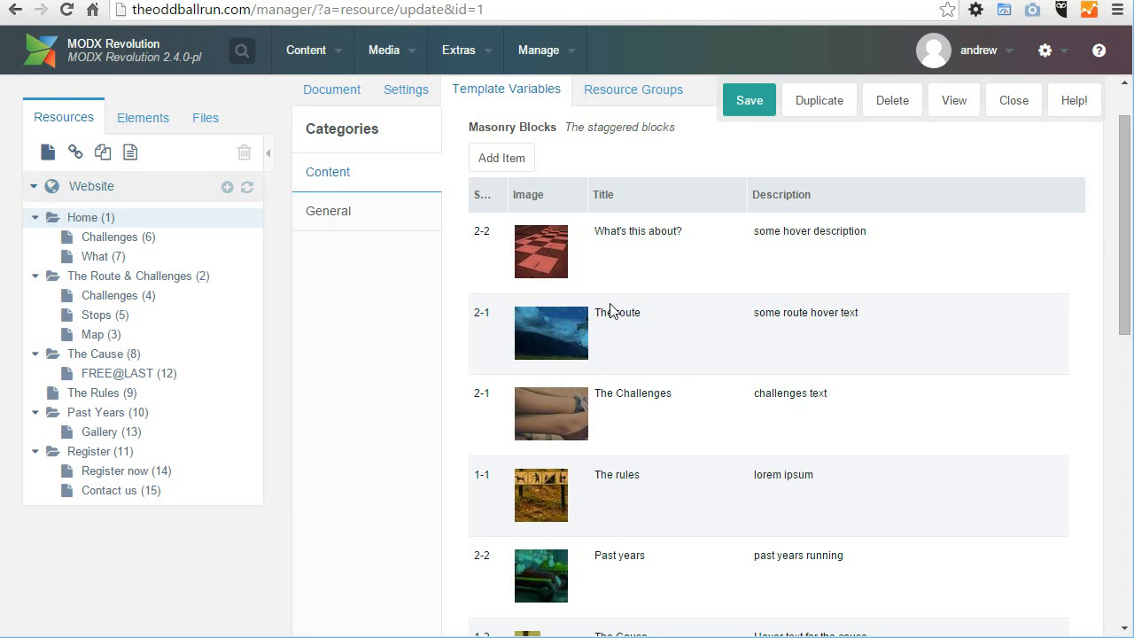
scroll(759, 469, down, 3)
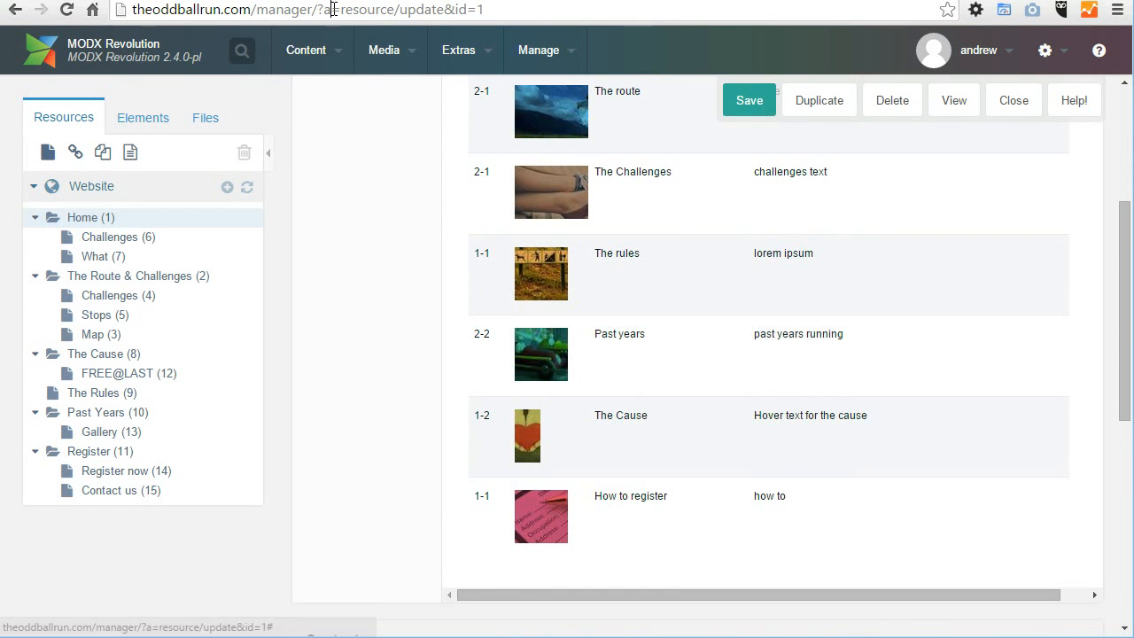
click(542, 164)
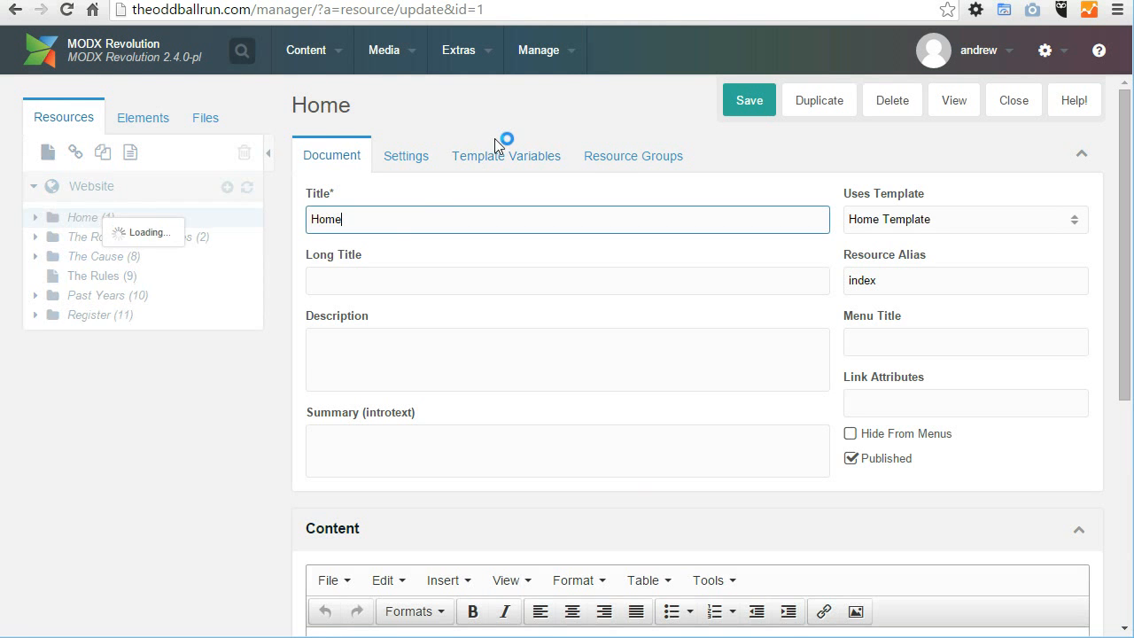
click(500, 151)
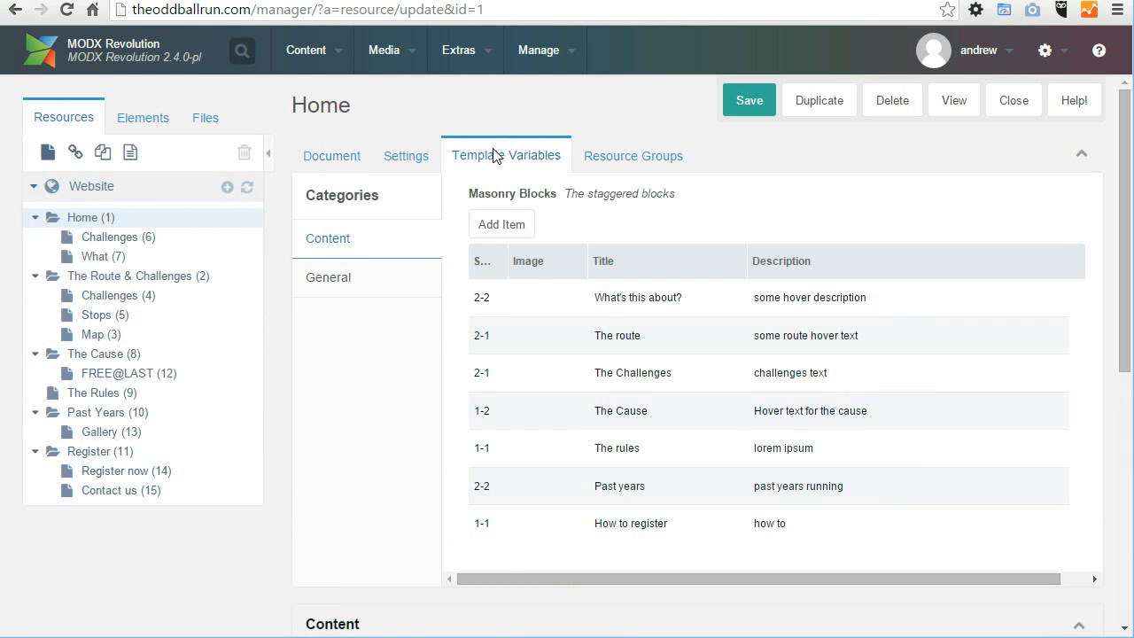
Step: Open the "What's this about?" masonry block for editing and append a first name to its section description text
scroll(962, 417, down, 3)
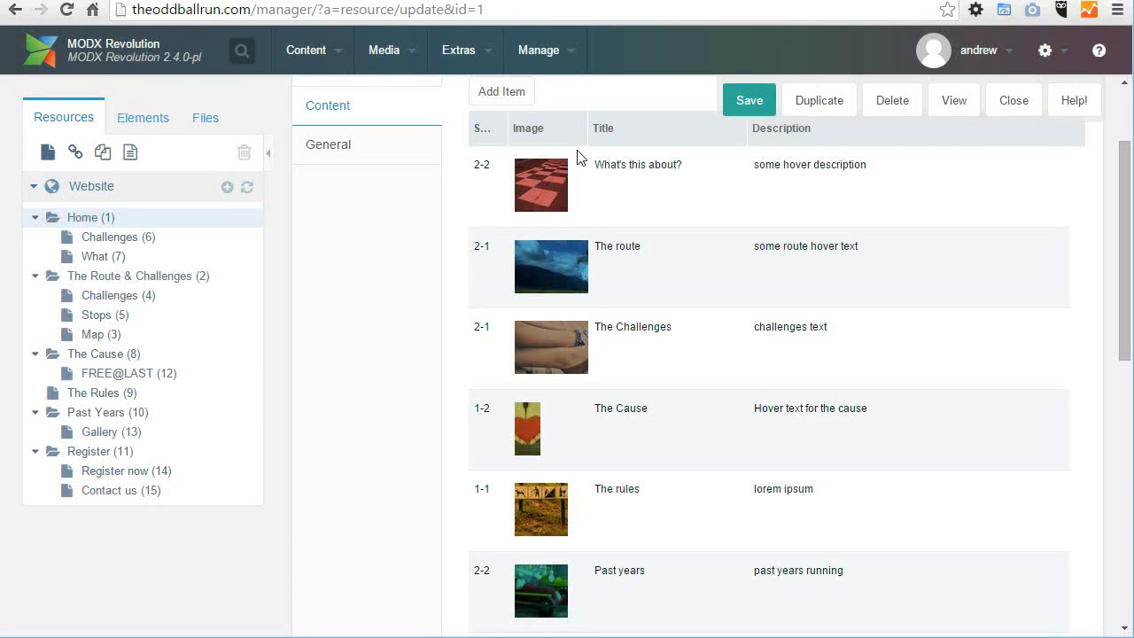
right_click(769, 197)
click(800, 195)
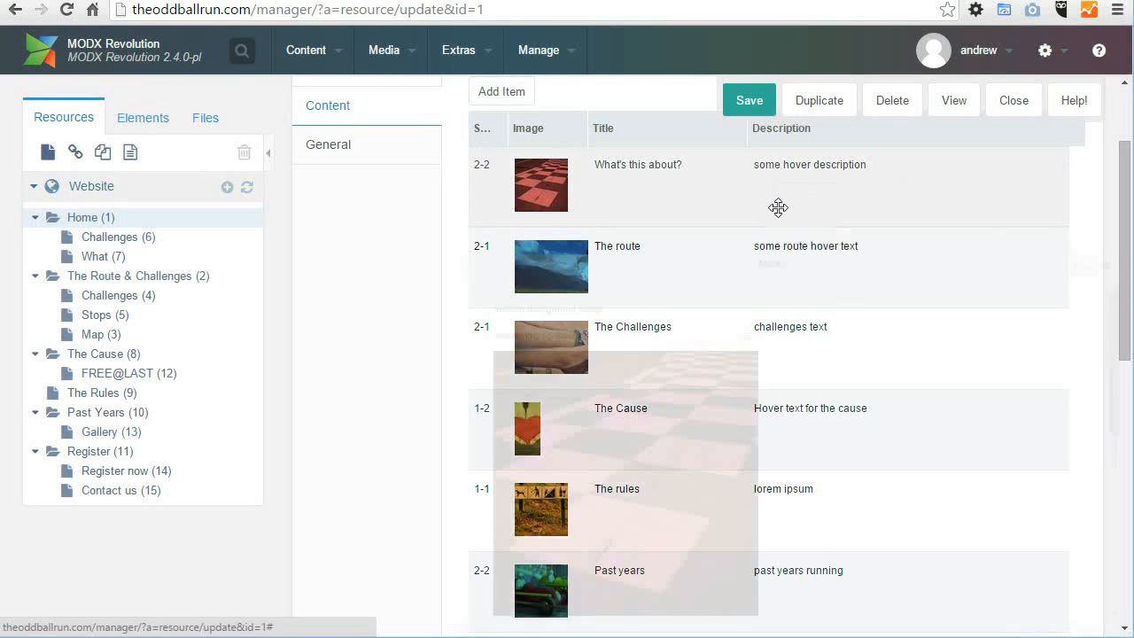
drag(987, 197, 752, 70)
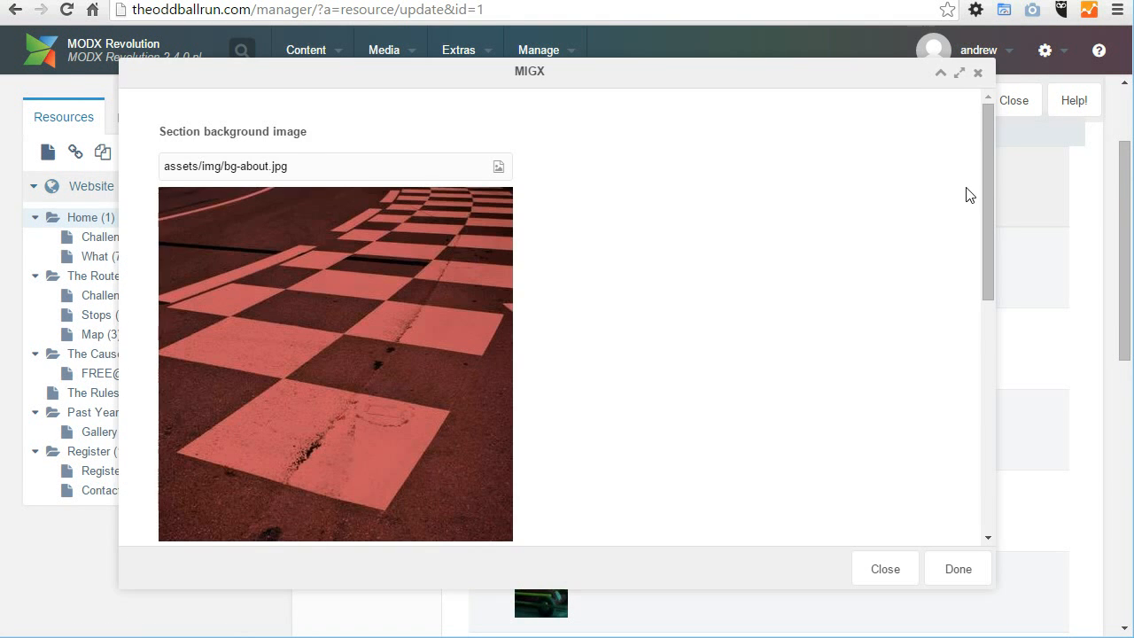
drag(987, 158, 973, 324)
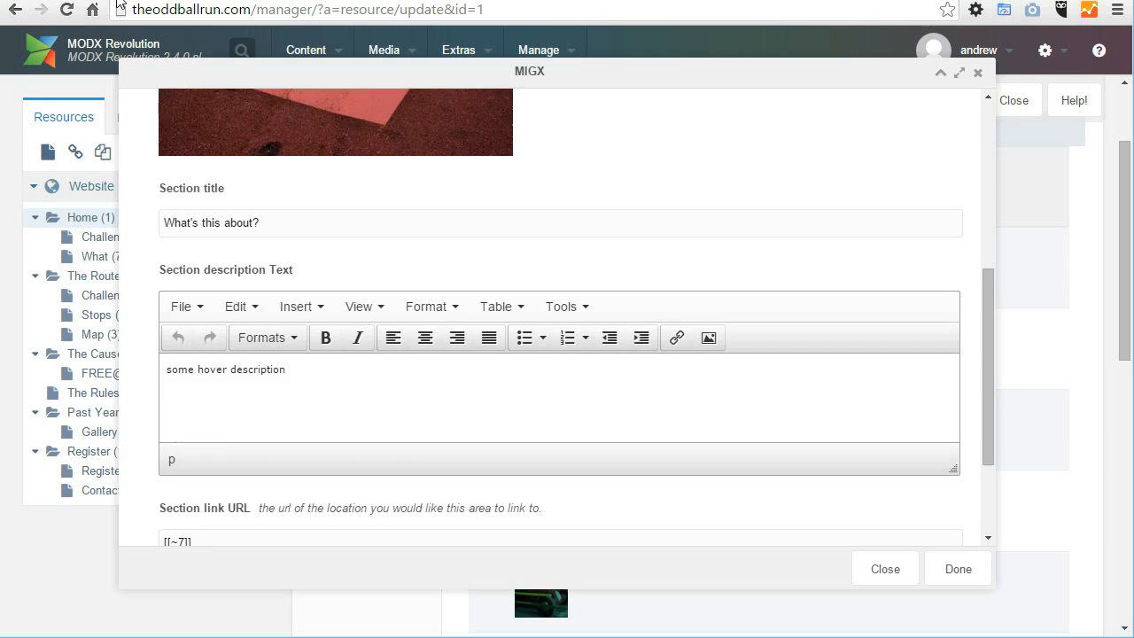
scroll(427, 417, down, 2)
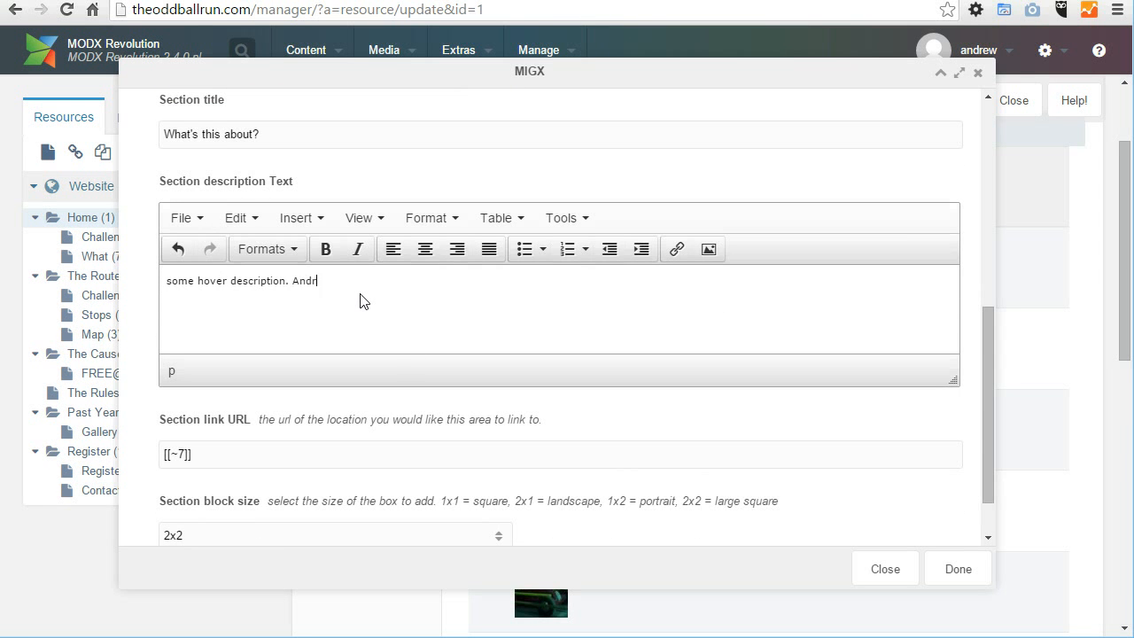
scroll(581, 441, down, 2)
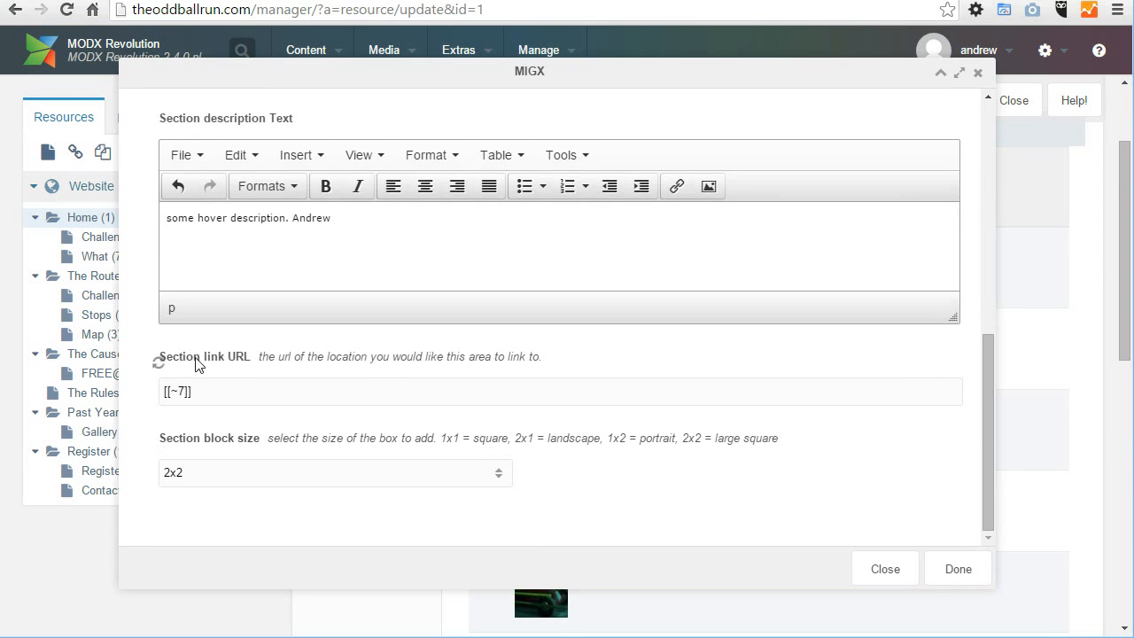
Step: Uncover the resource tree behind the block dialog, then clear the Section link URL and restore its [[~7]] link
drag(181, 360, 264, 362)
click(240, 396)
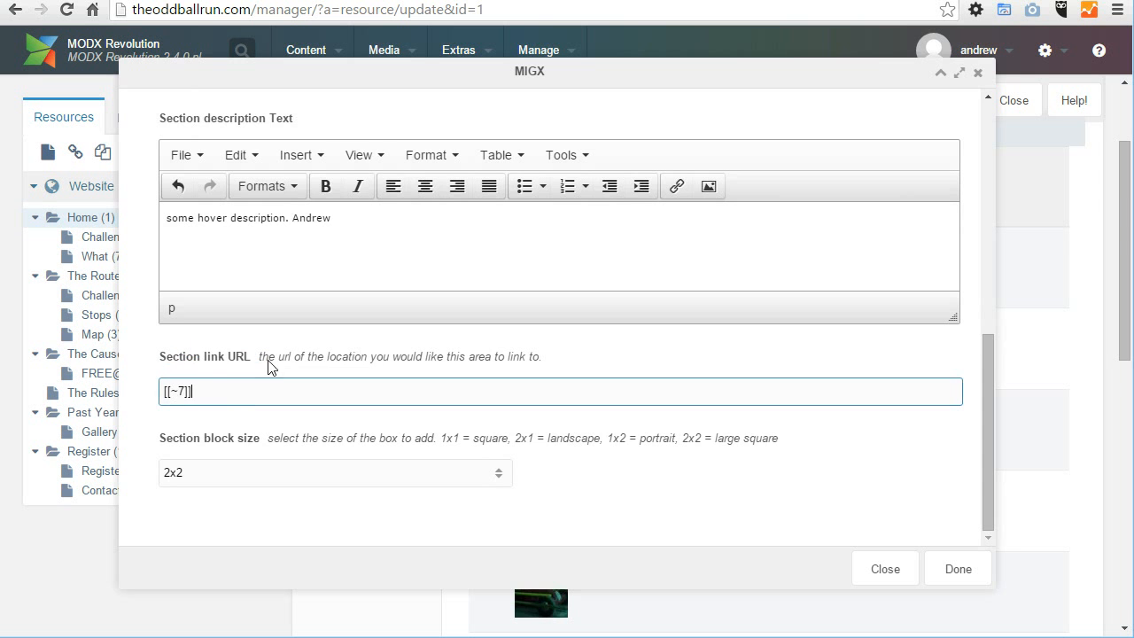
drag(359, 74, 513, 73)
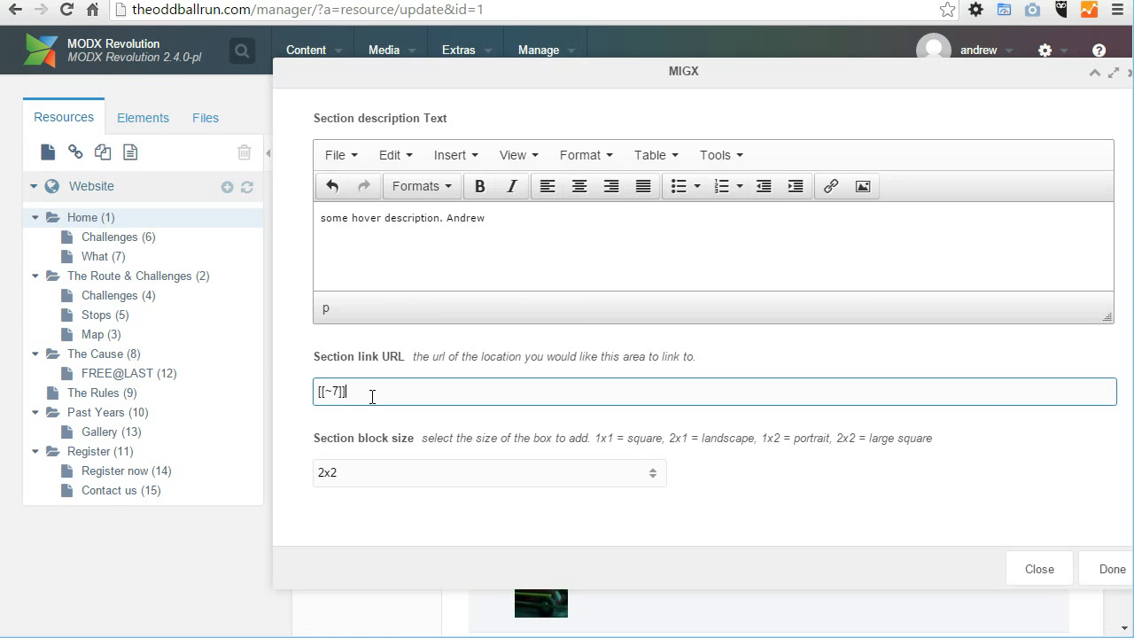
drag(375, 395, 317, 393)
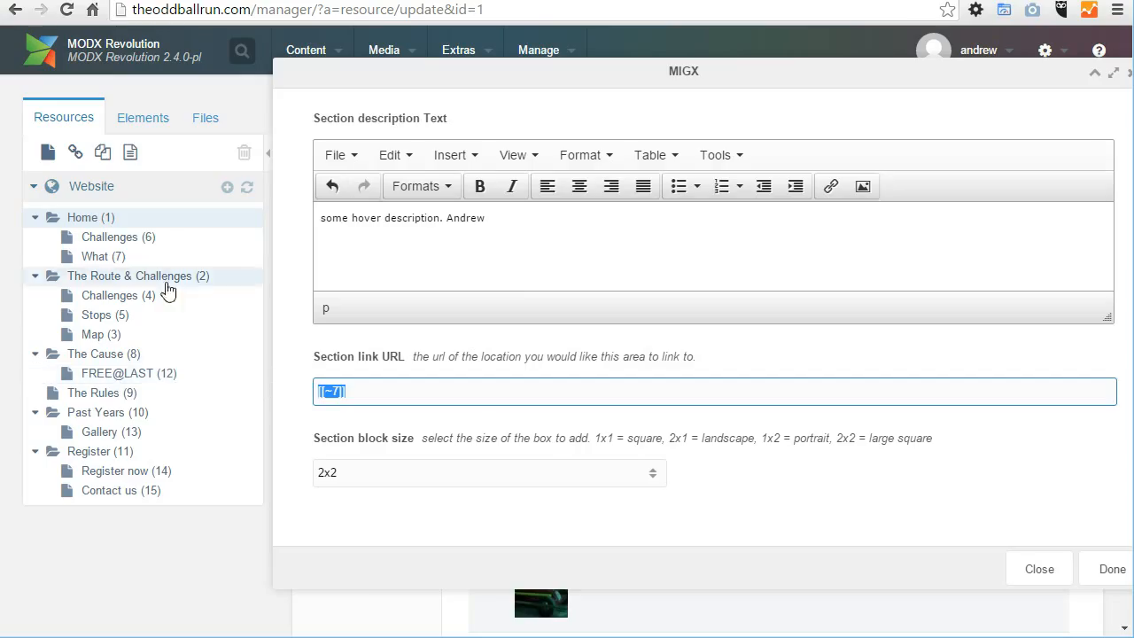
key(BackSpace)
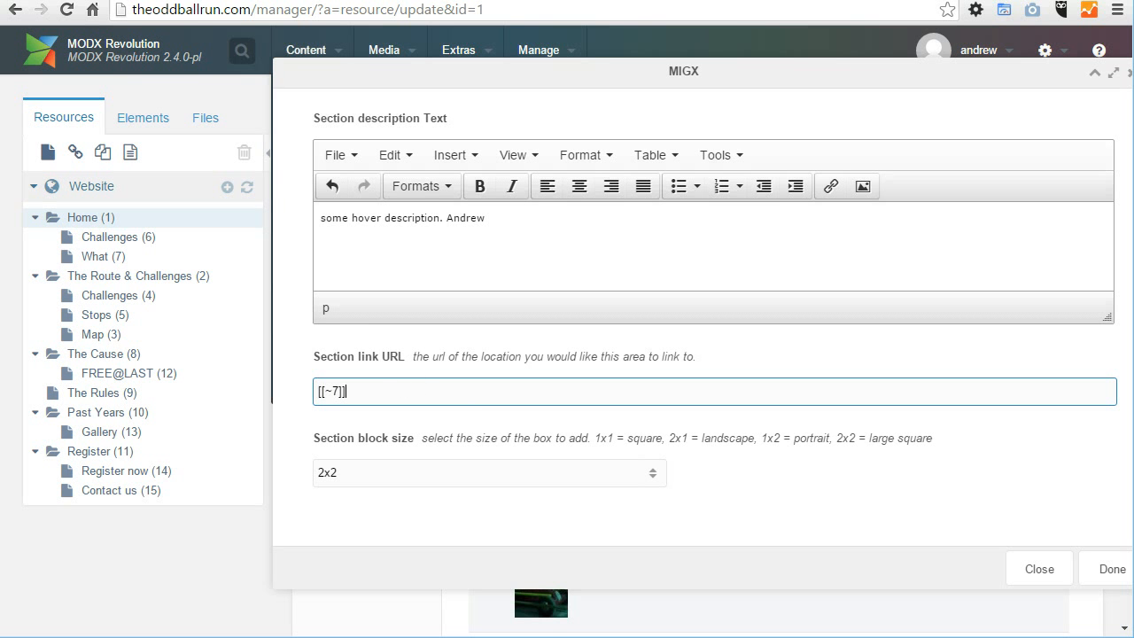
Step: Try replacing the Section link URL with the address copied from the public site, then undo the replacement
click(310, 1)
click(287, 13)
key(ctrl+c)
click(195, 1)
drag(424, 394, 185, 390)
key(ctrl+v)
key(ctrl+z)
click(425, 390)
drag(425, 390, 301, 386)
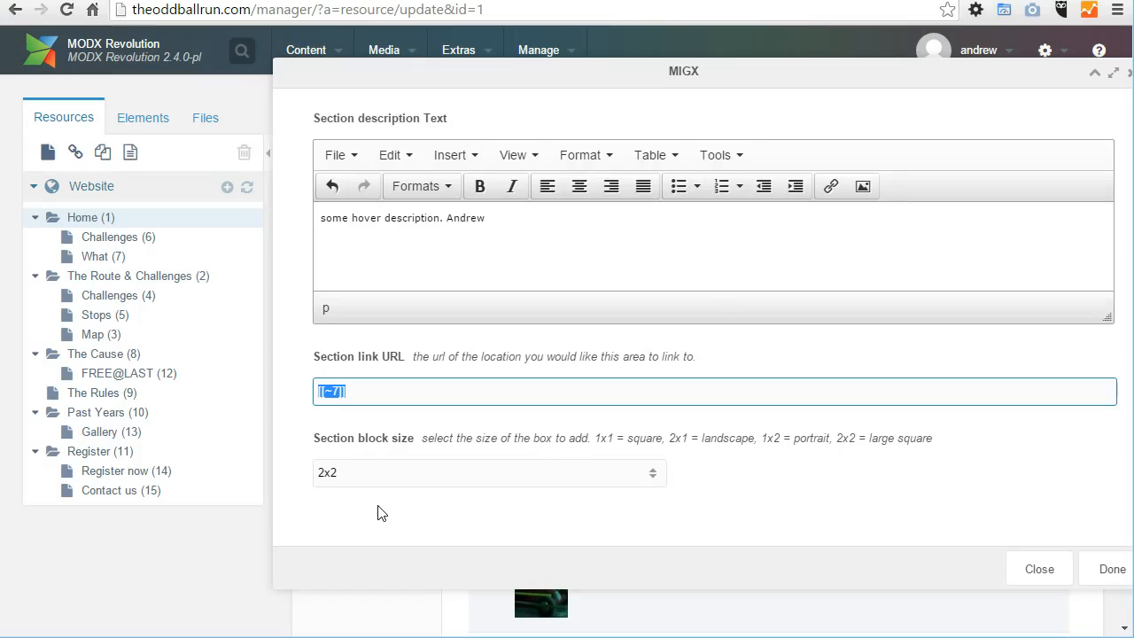
Step: Examine the Section block size choices of the "What's this about?" block against the tile sizes on the public home page
click(653, 475)
click(810, 514)
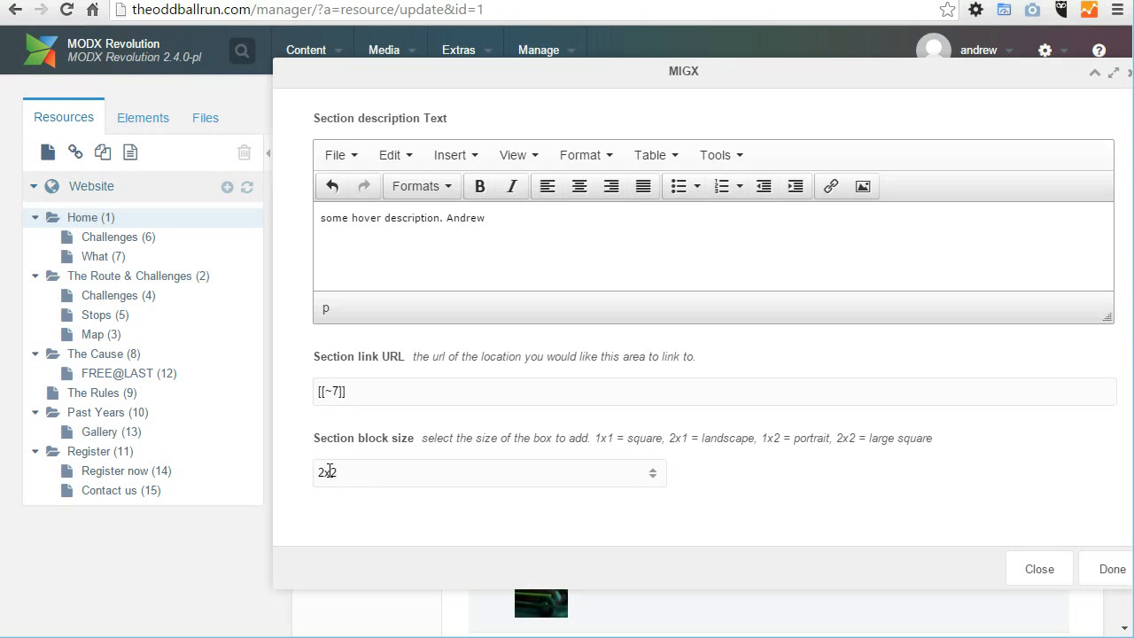
click(328, 471)
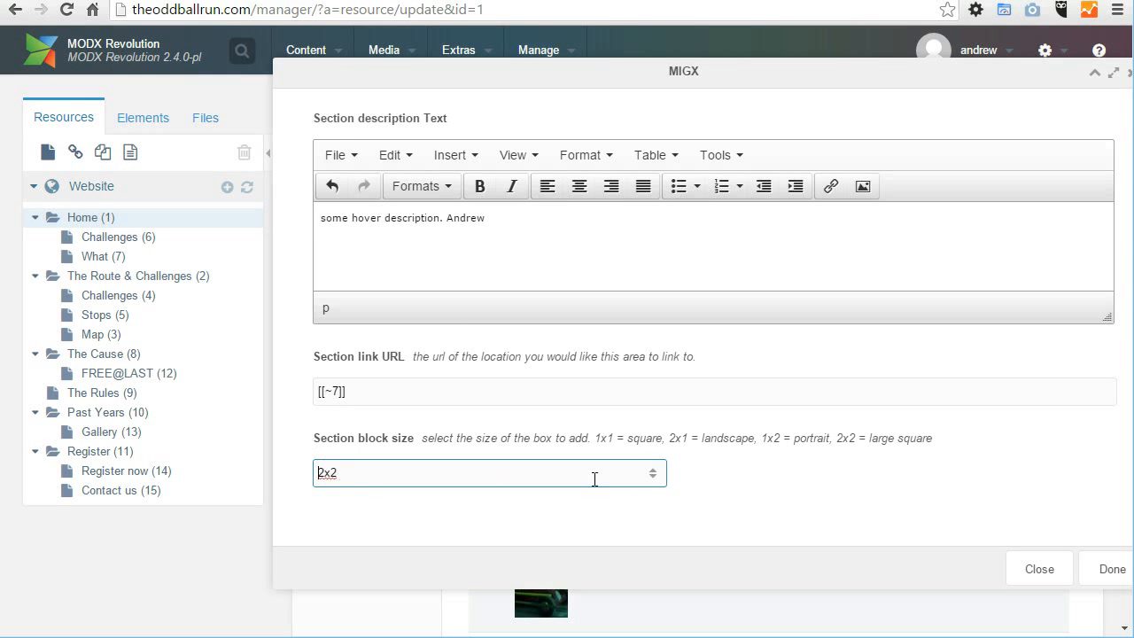
click(653, 477)
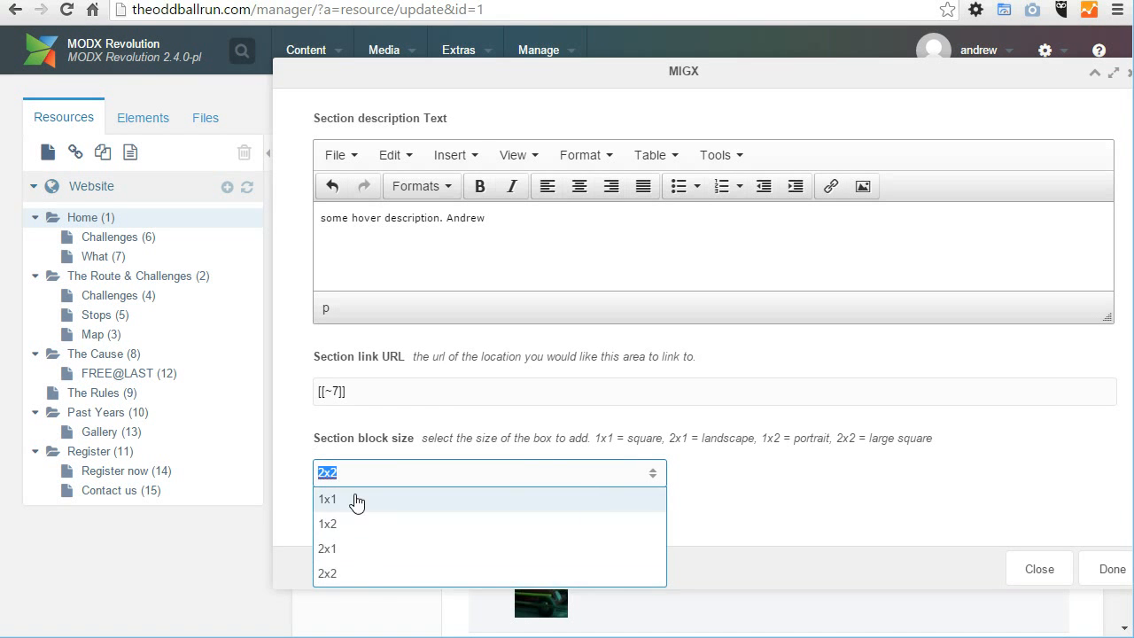
Step: Accept the "What's this about?" block, save Home (1), and check the tile's hover text on the public home page
click(1107, 574)
click(747, 99)
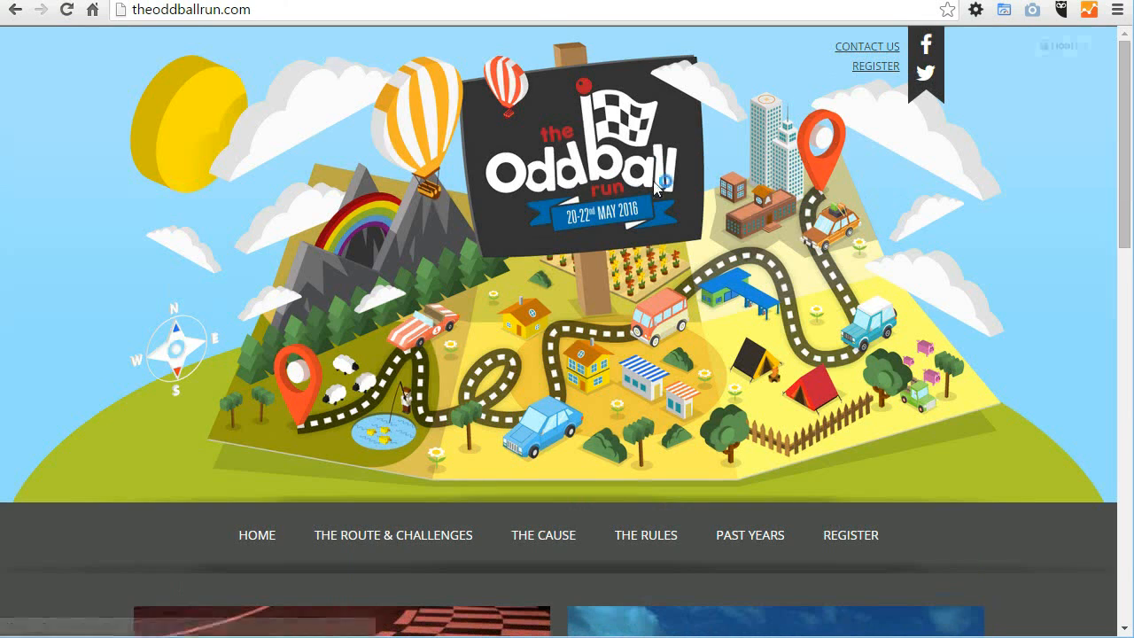
scroll(715, 481, down, 5)
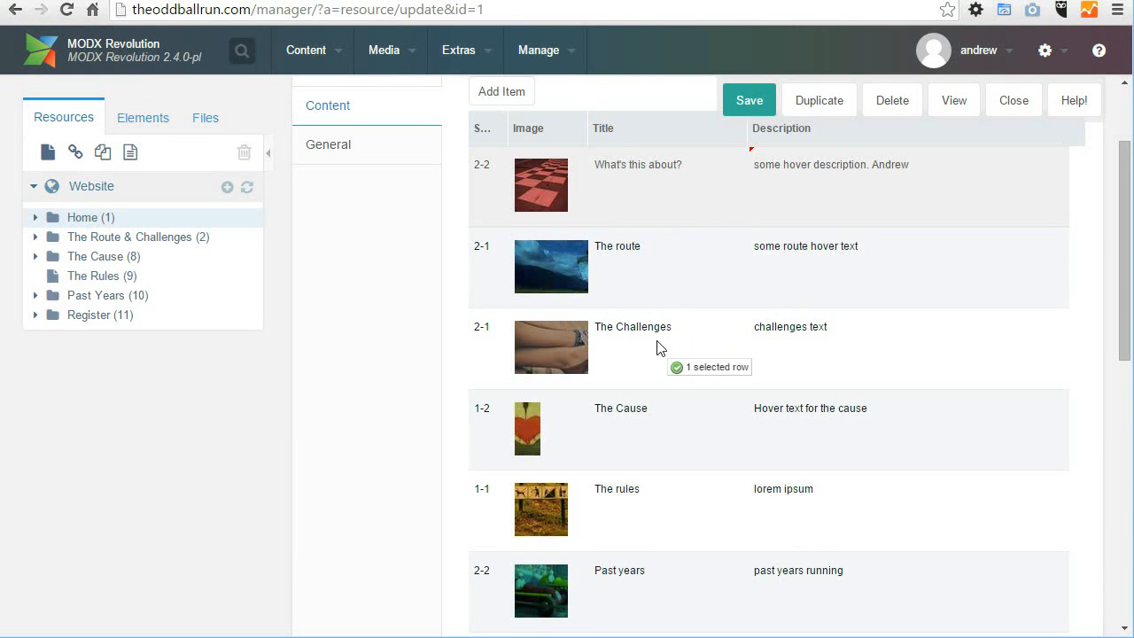
Step: Move the "What's this about?" block below The Challenges, save Home (1), and check the tile order on the public home page
drag(657, 347, 659, 350)
click(748, 100)
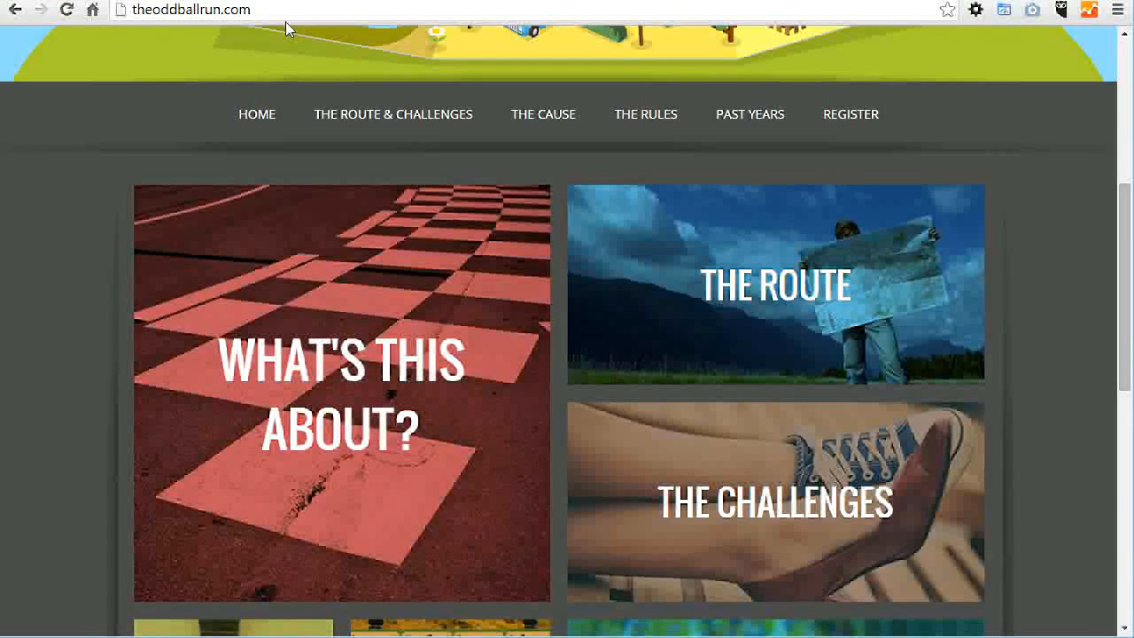
scroll(1089, 293, down, 7)
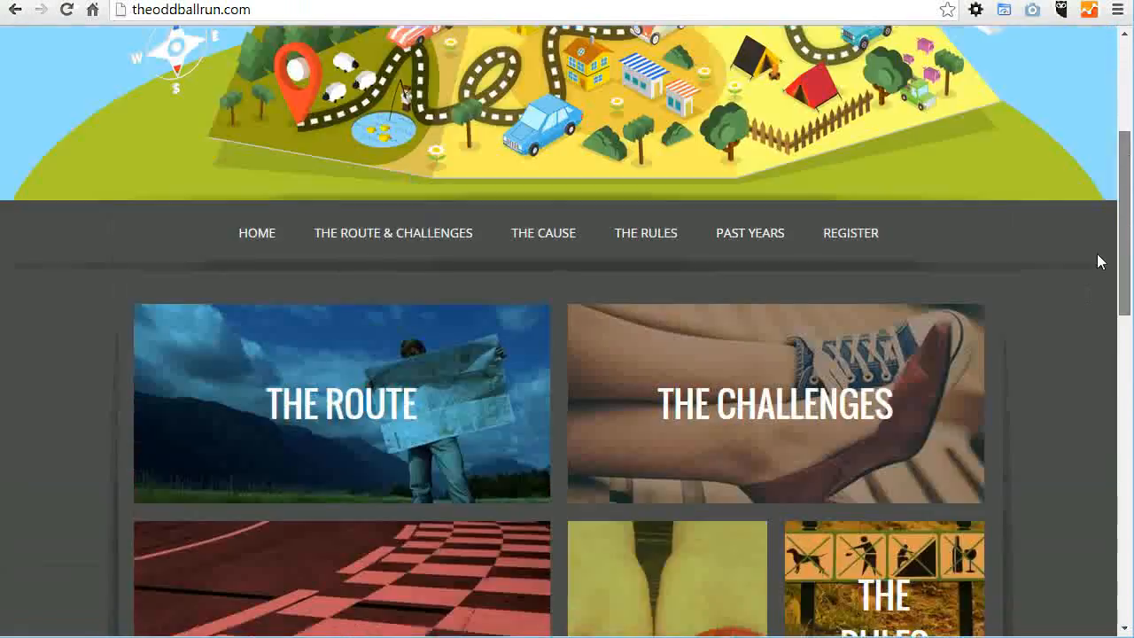
Step: Examine the reordered tile layout on the public home page and the hover text of The Route tile
scroll(1087, 324, down, 3)
scroll(1089, 393, up, 4)
scroll(1100, 286, down, 2)
scroll(1103, 328, up, 2)
mouse_move(283, 280)
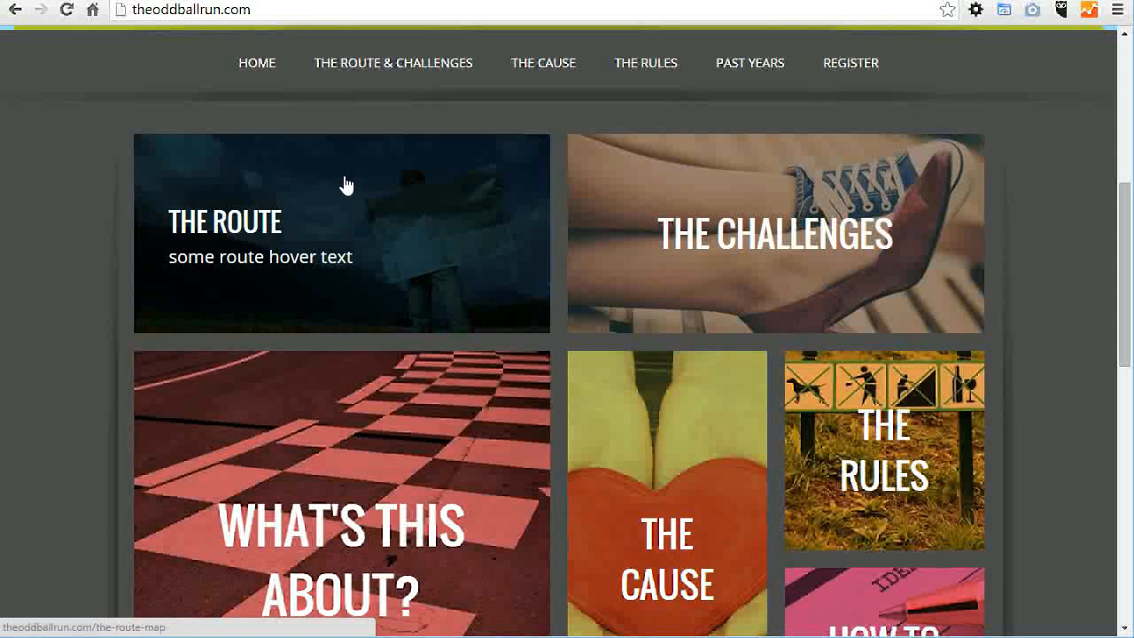
drag(1122, 213, 1122, 215)
Step: Move the "What's this about?" block back above The route, save Home (1), and check the tile order on the public home page
click(179, 1)
drag(682, 372, 704, 159)
click(748, 100)
click(294, 1)
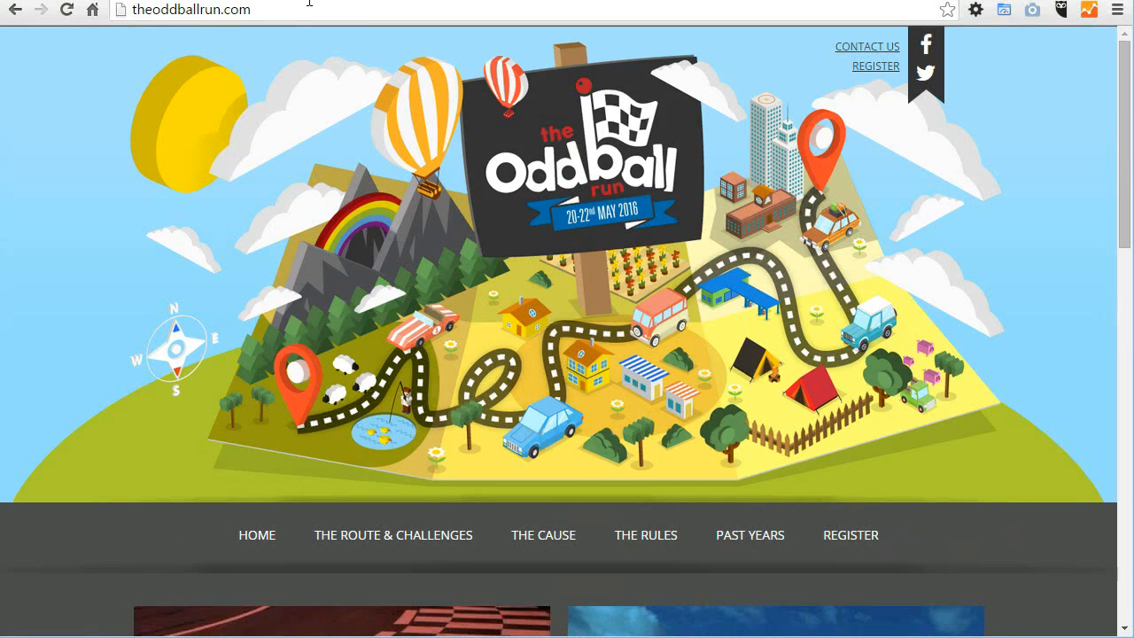
scroll(1088, 483, down, 10)
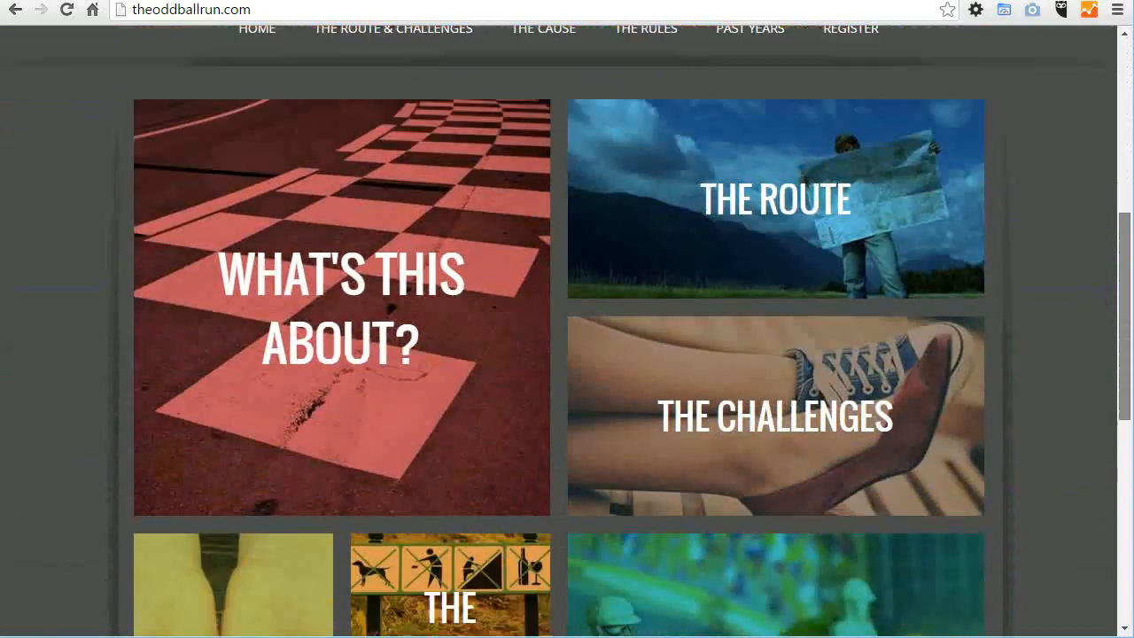
scroll(1083, 532, down, 3)
scroll(1085, 597, up, 6)
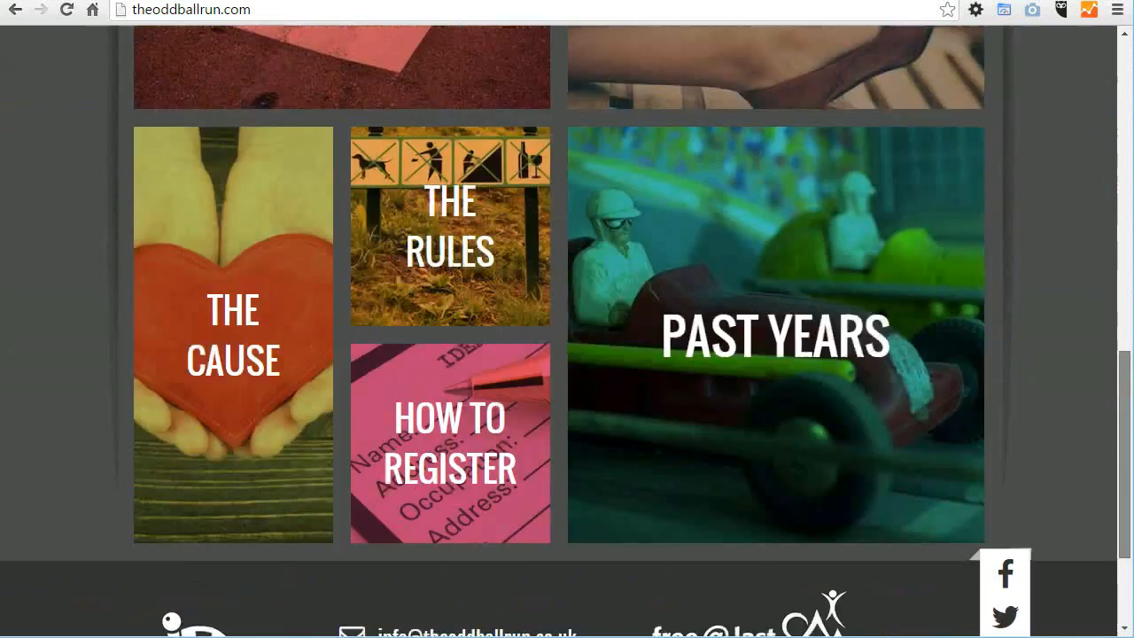
scroll(1075, 321, up, 3)
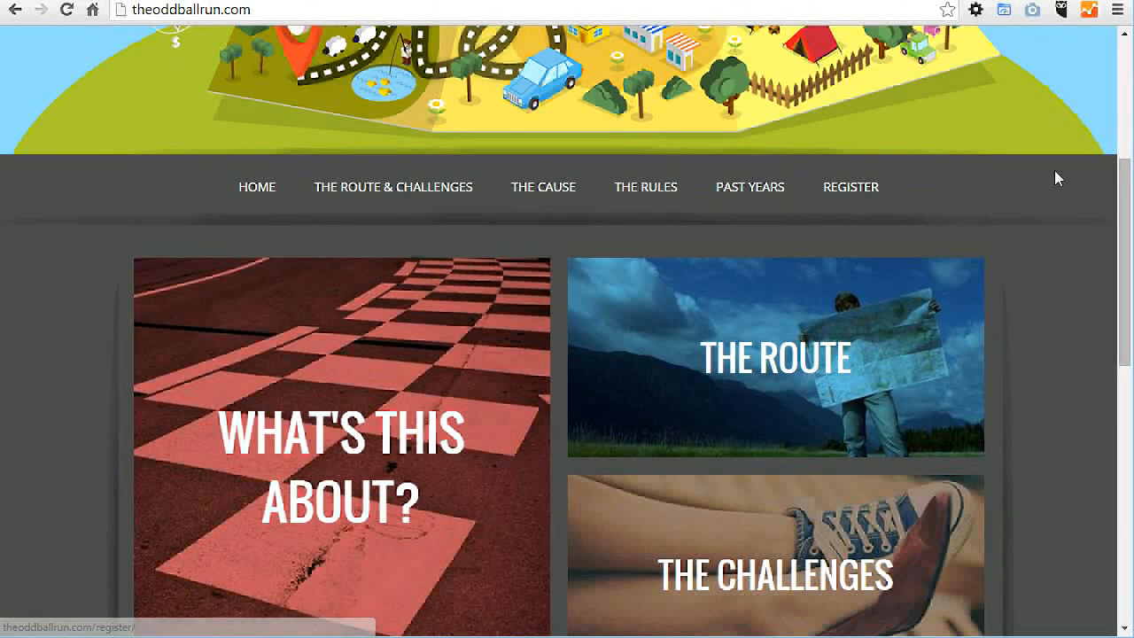
Step: Review the public home page's tiles, footer links and the Route & Challenges and Cause submenus, and return to the MODX manager
scroll(1126, 189, down, 2)
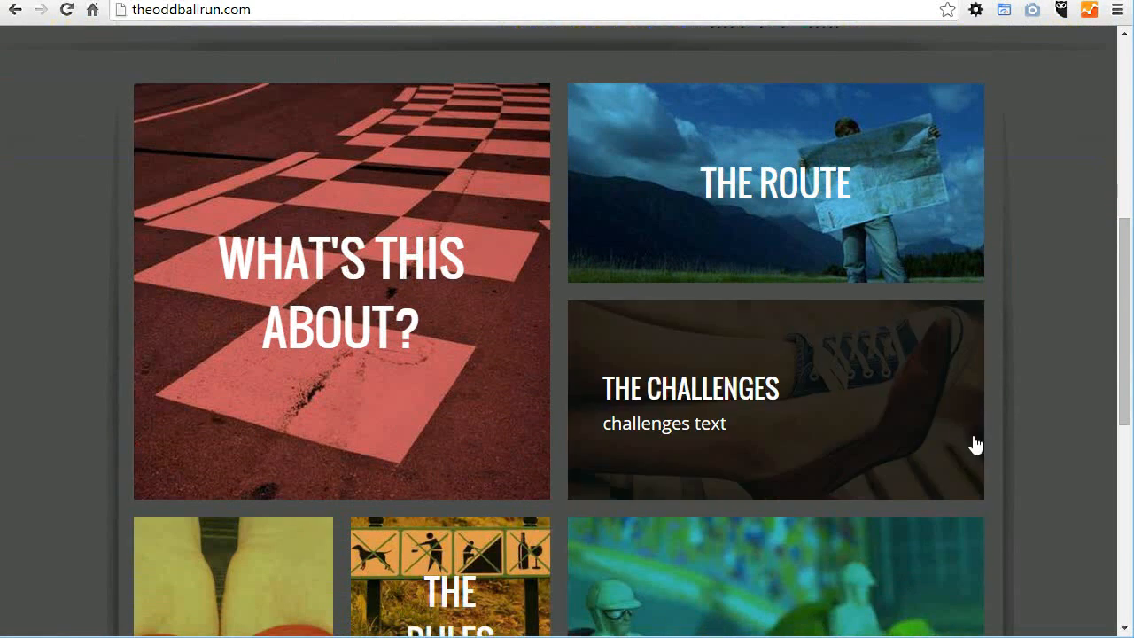
scroll(1125, 354, down, 6)
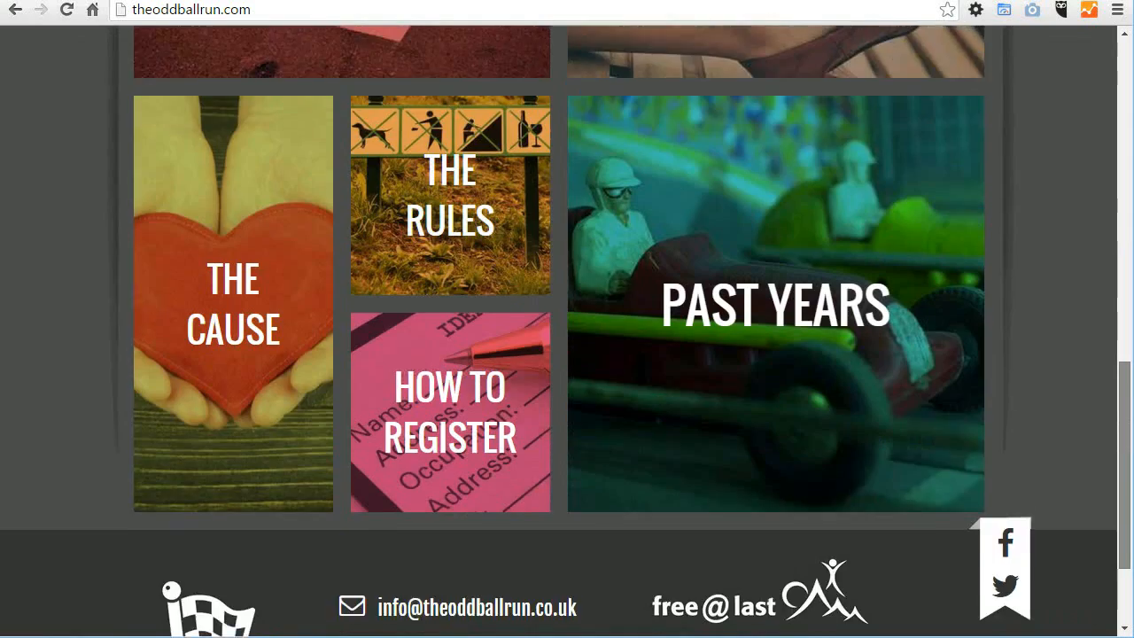
scroll(1125, 354, down, 1)
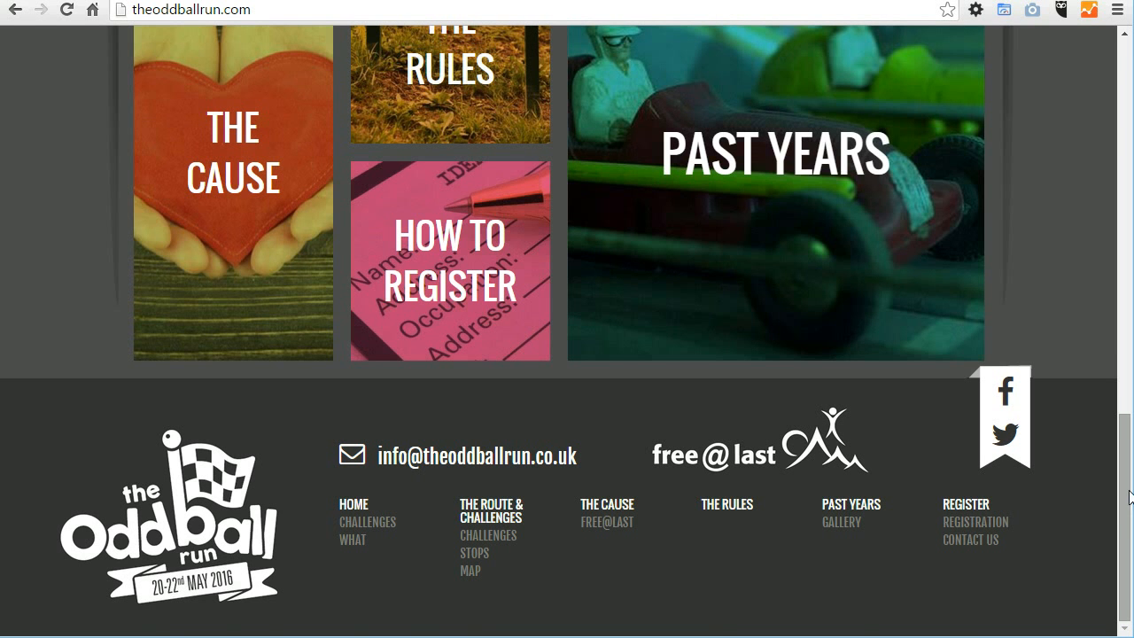
drag(1130, 496, 1095, 191)
mouse_move(374, 349)
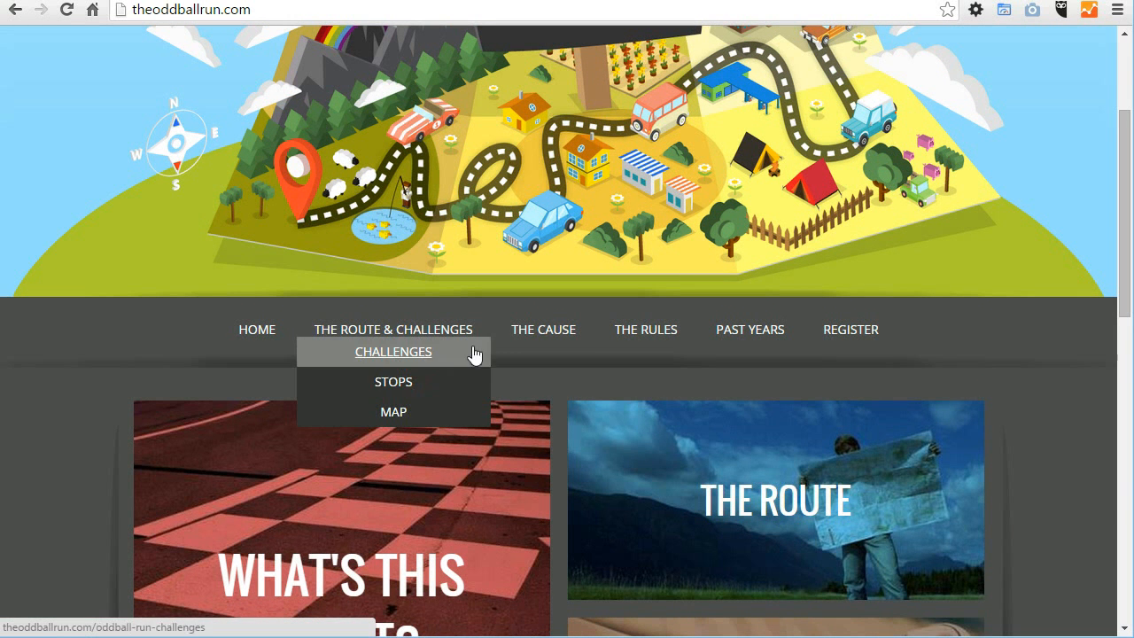
mouse_move(569, 329)
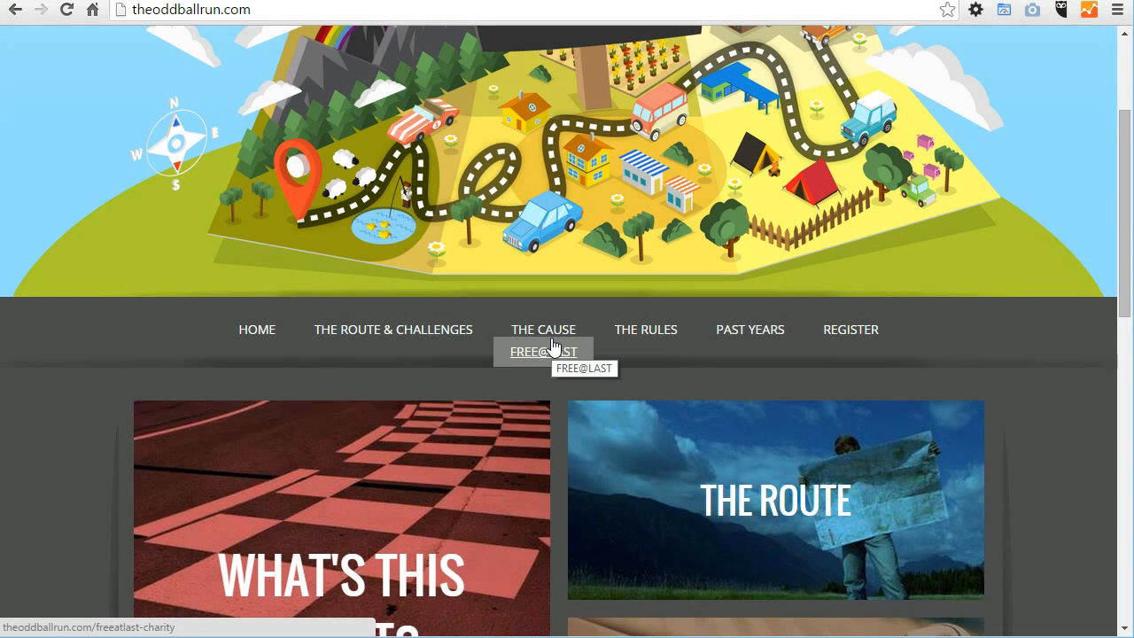
mouse_move(703, 365)
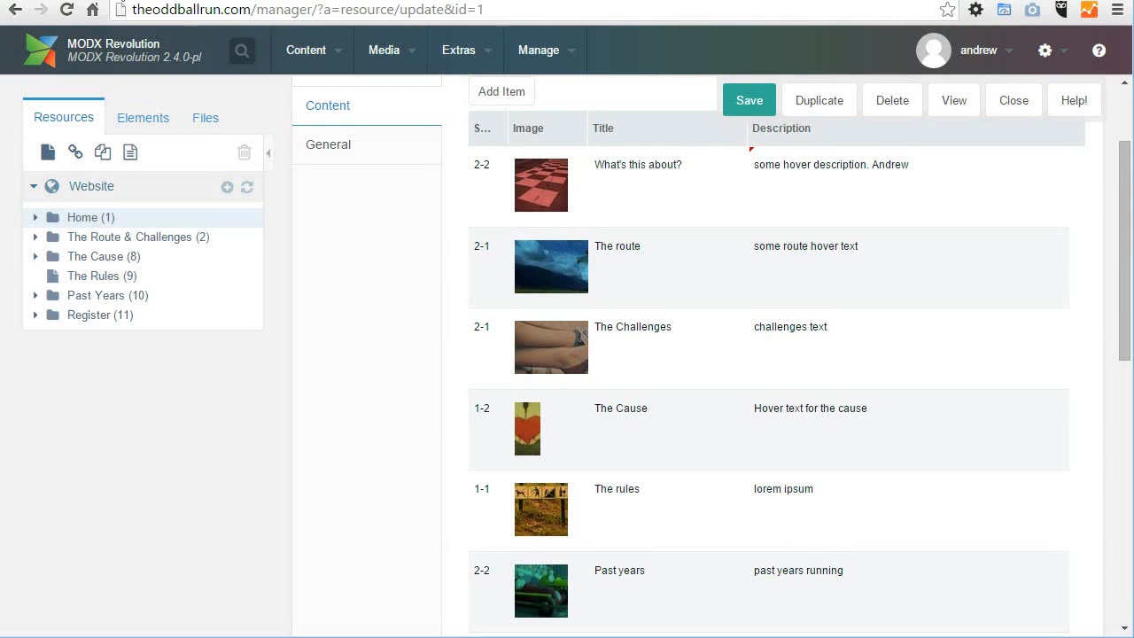
drag(168, 49, 181, 58)
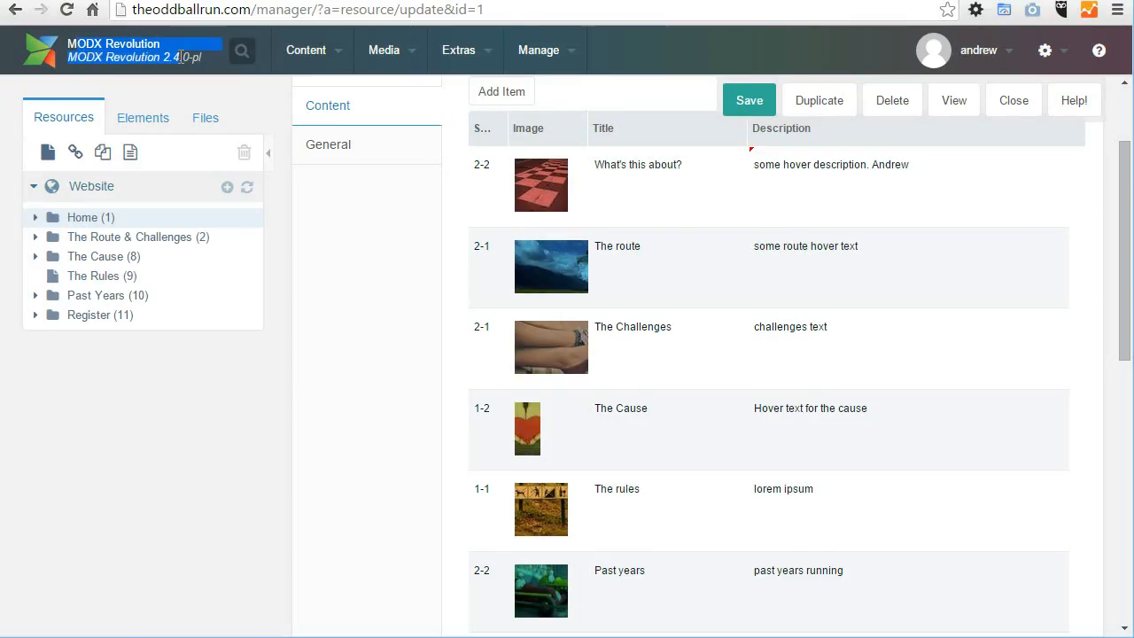